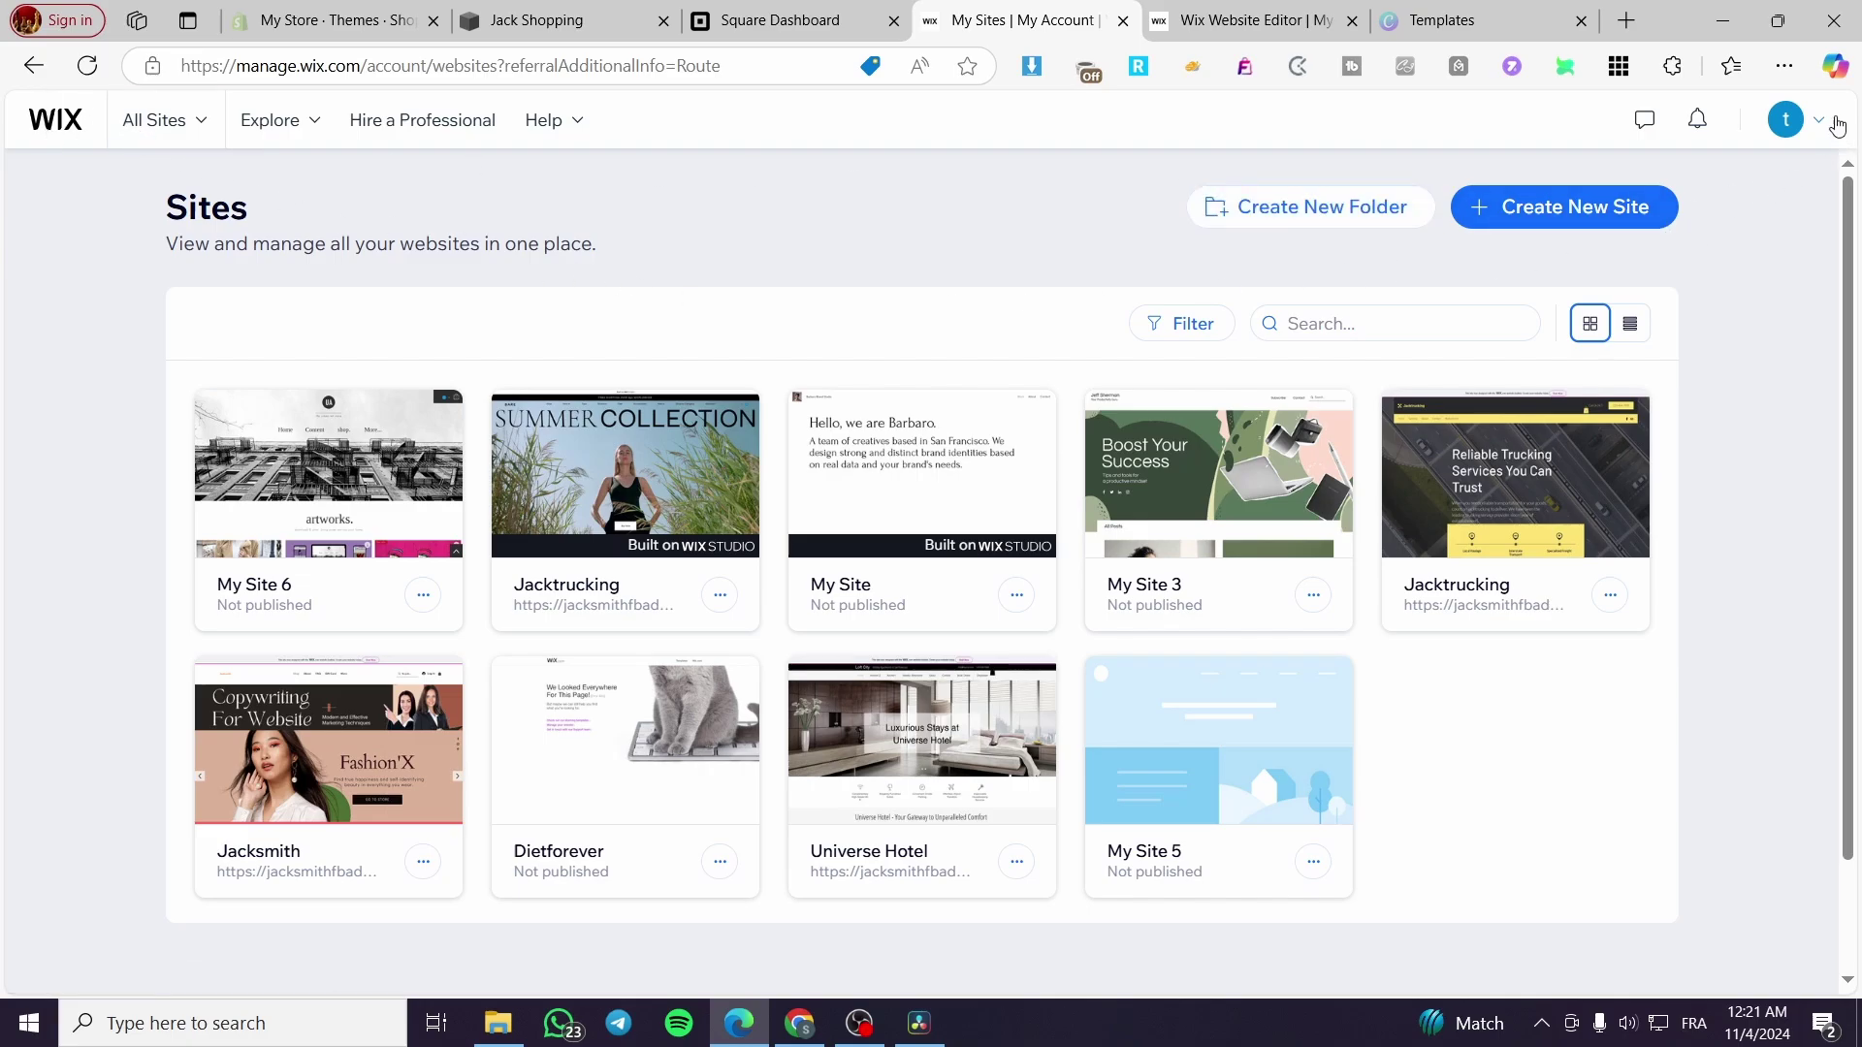
# - Bring up the Select & Edit Site option on the My Site 6 card
pyautogui.moveTo(351, 470)
# - Open My Site 6 for editing and let its business setup checklist load
pyautogui.click(357, 473)
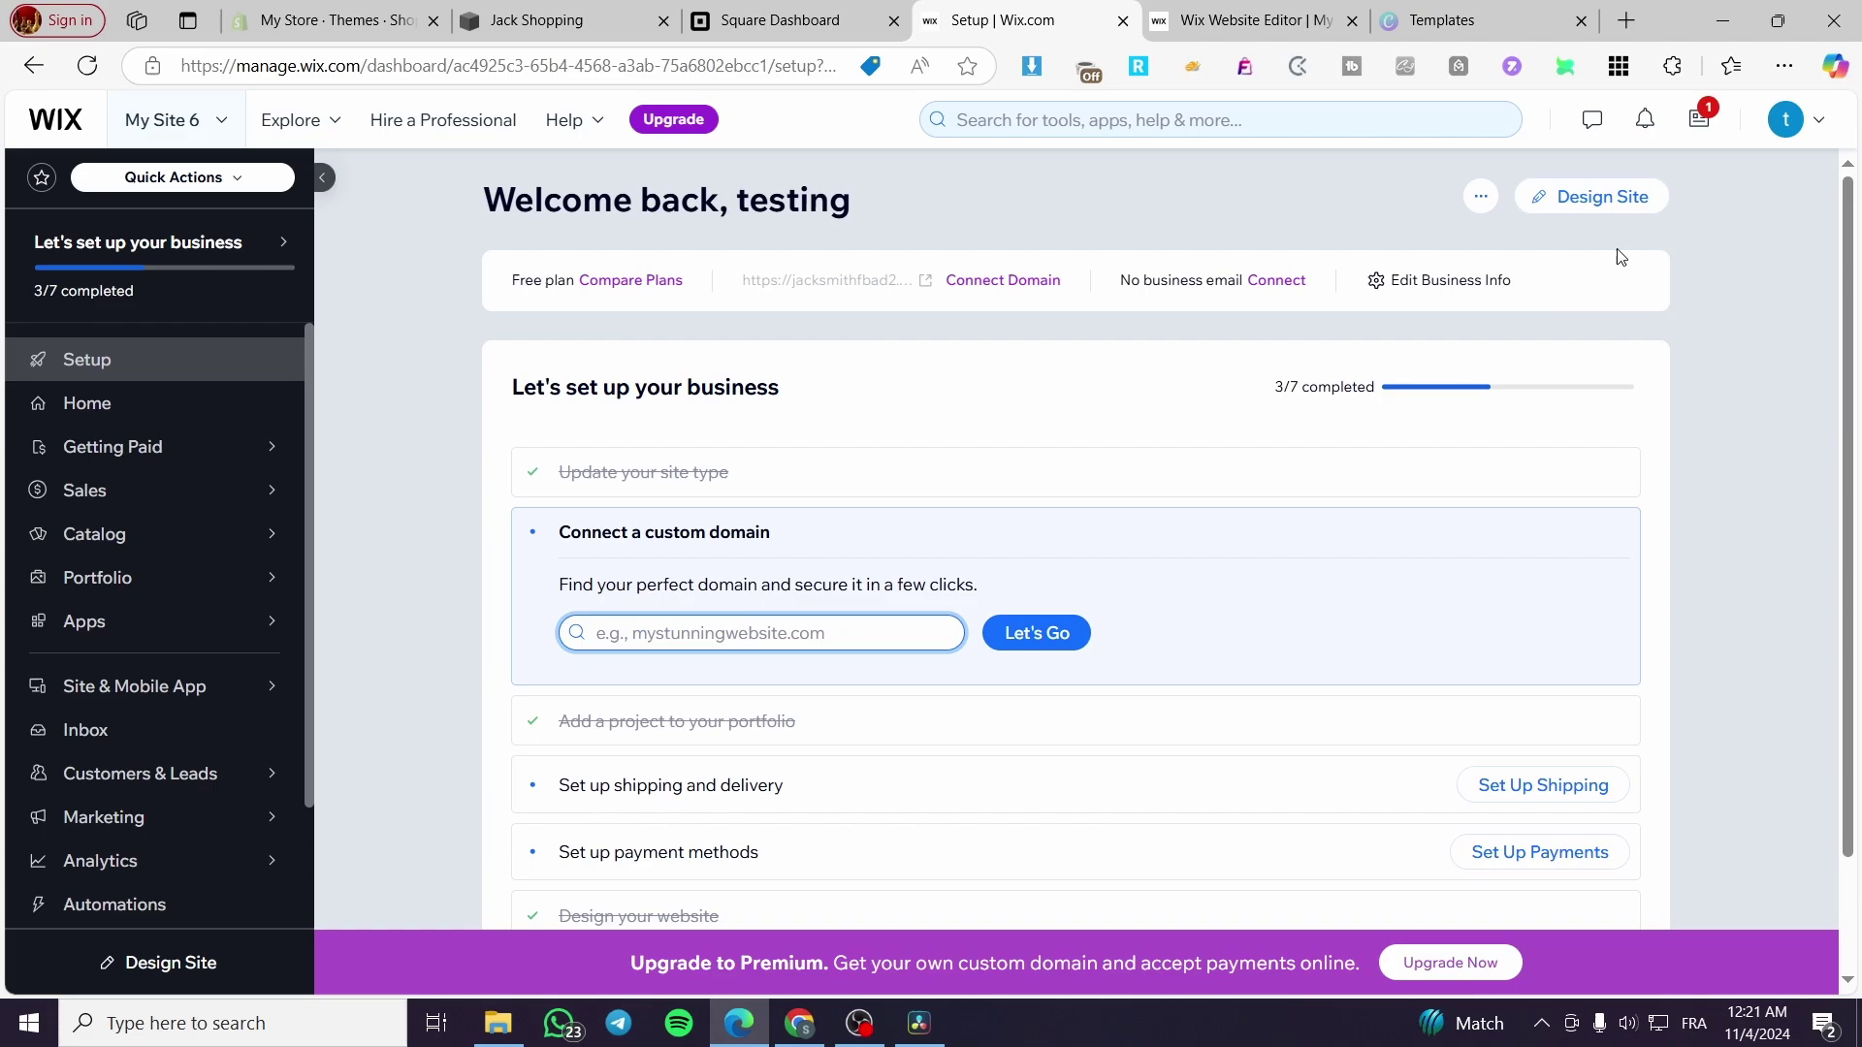
pyautogui.rightClick(1613, 197)
# - Dismiss the stray menu, switch to the Website Editor, and scroll through the Urban Art Store Home page
pyautogui.click(1306, 199)
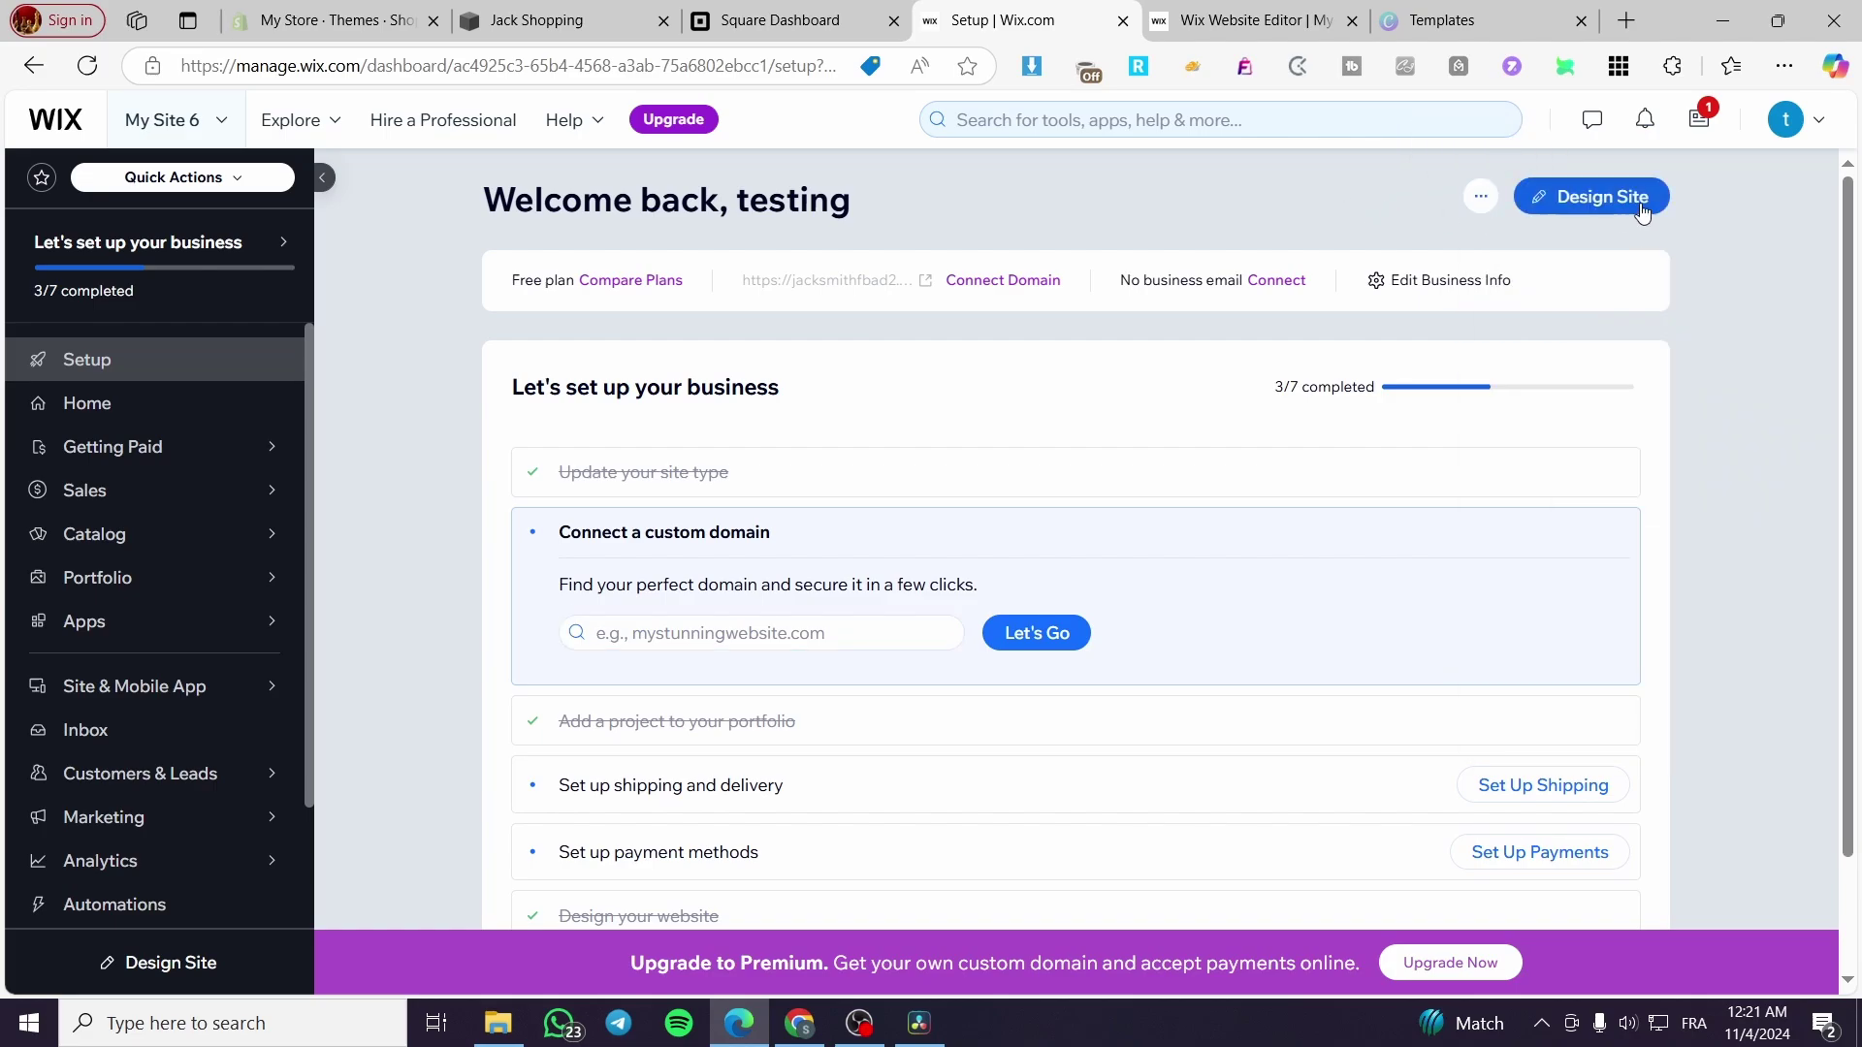
pyautogui.click(1219, 26)
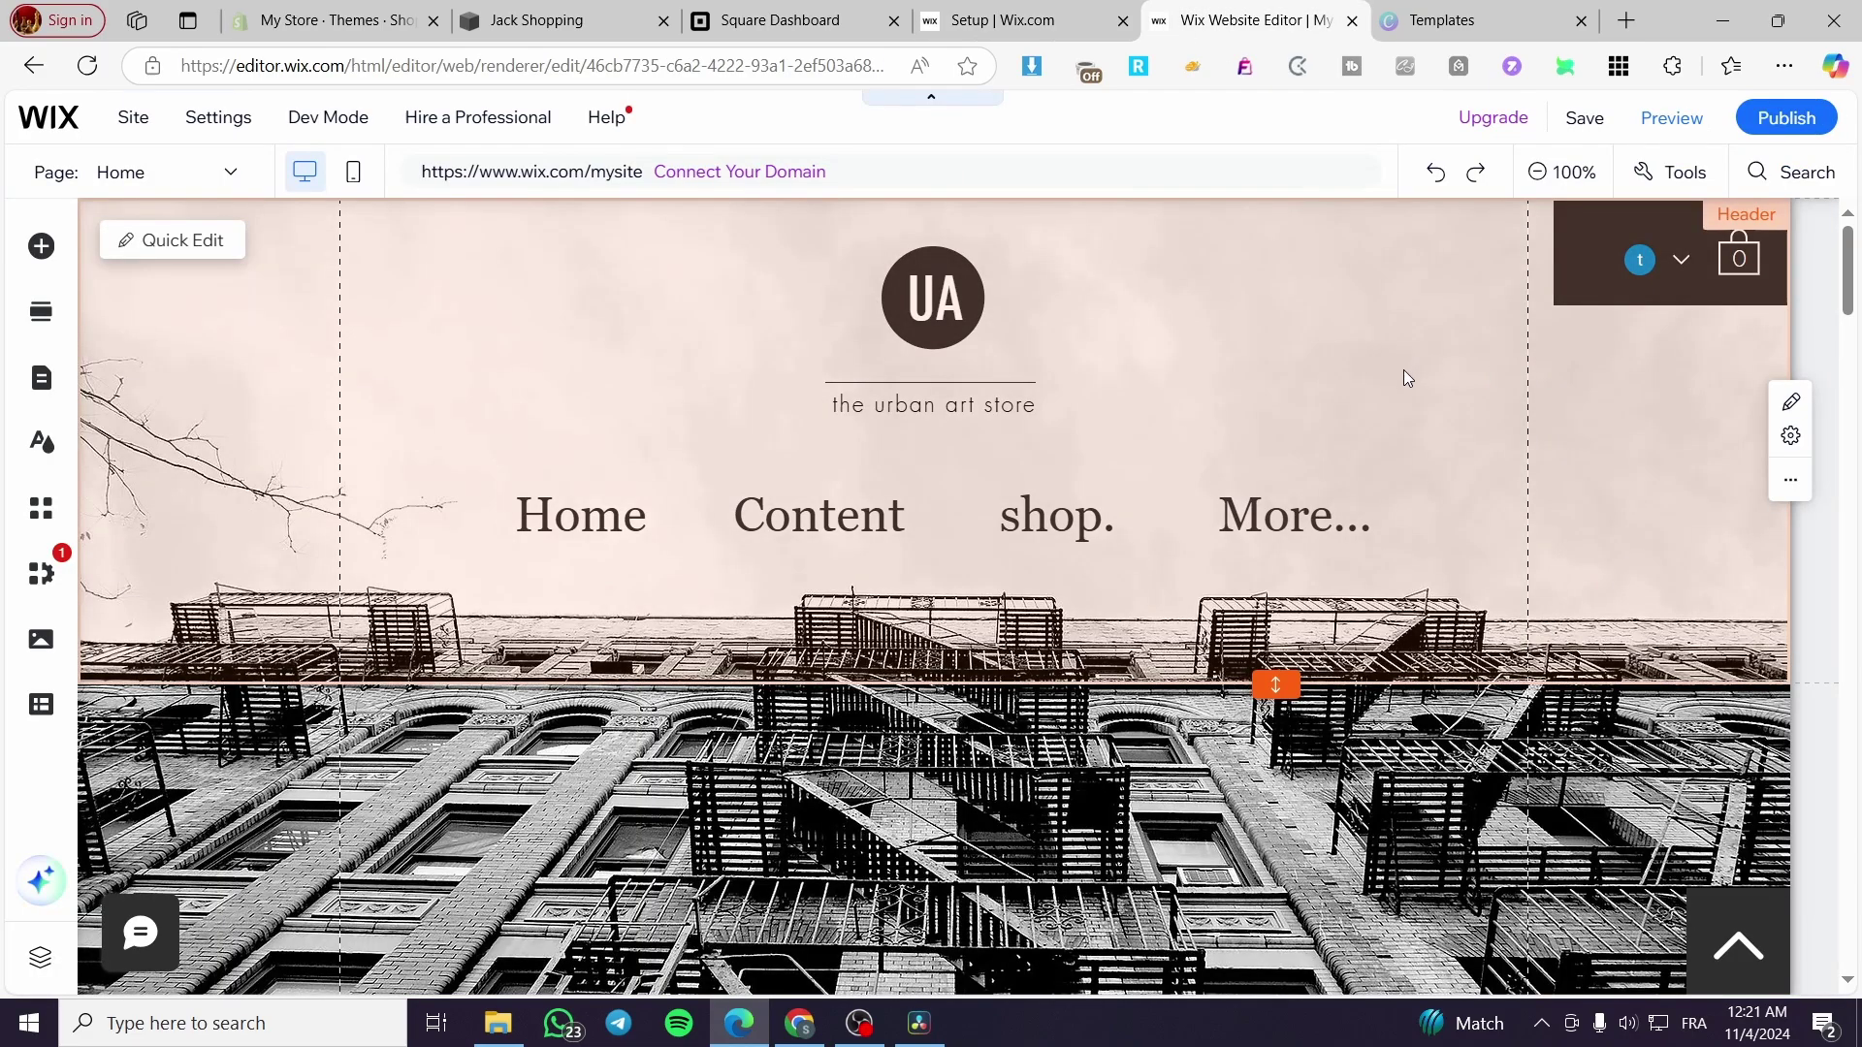
pyautogui.scroll(-5, 1405, 370)
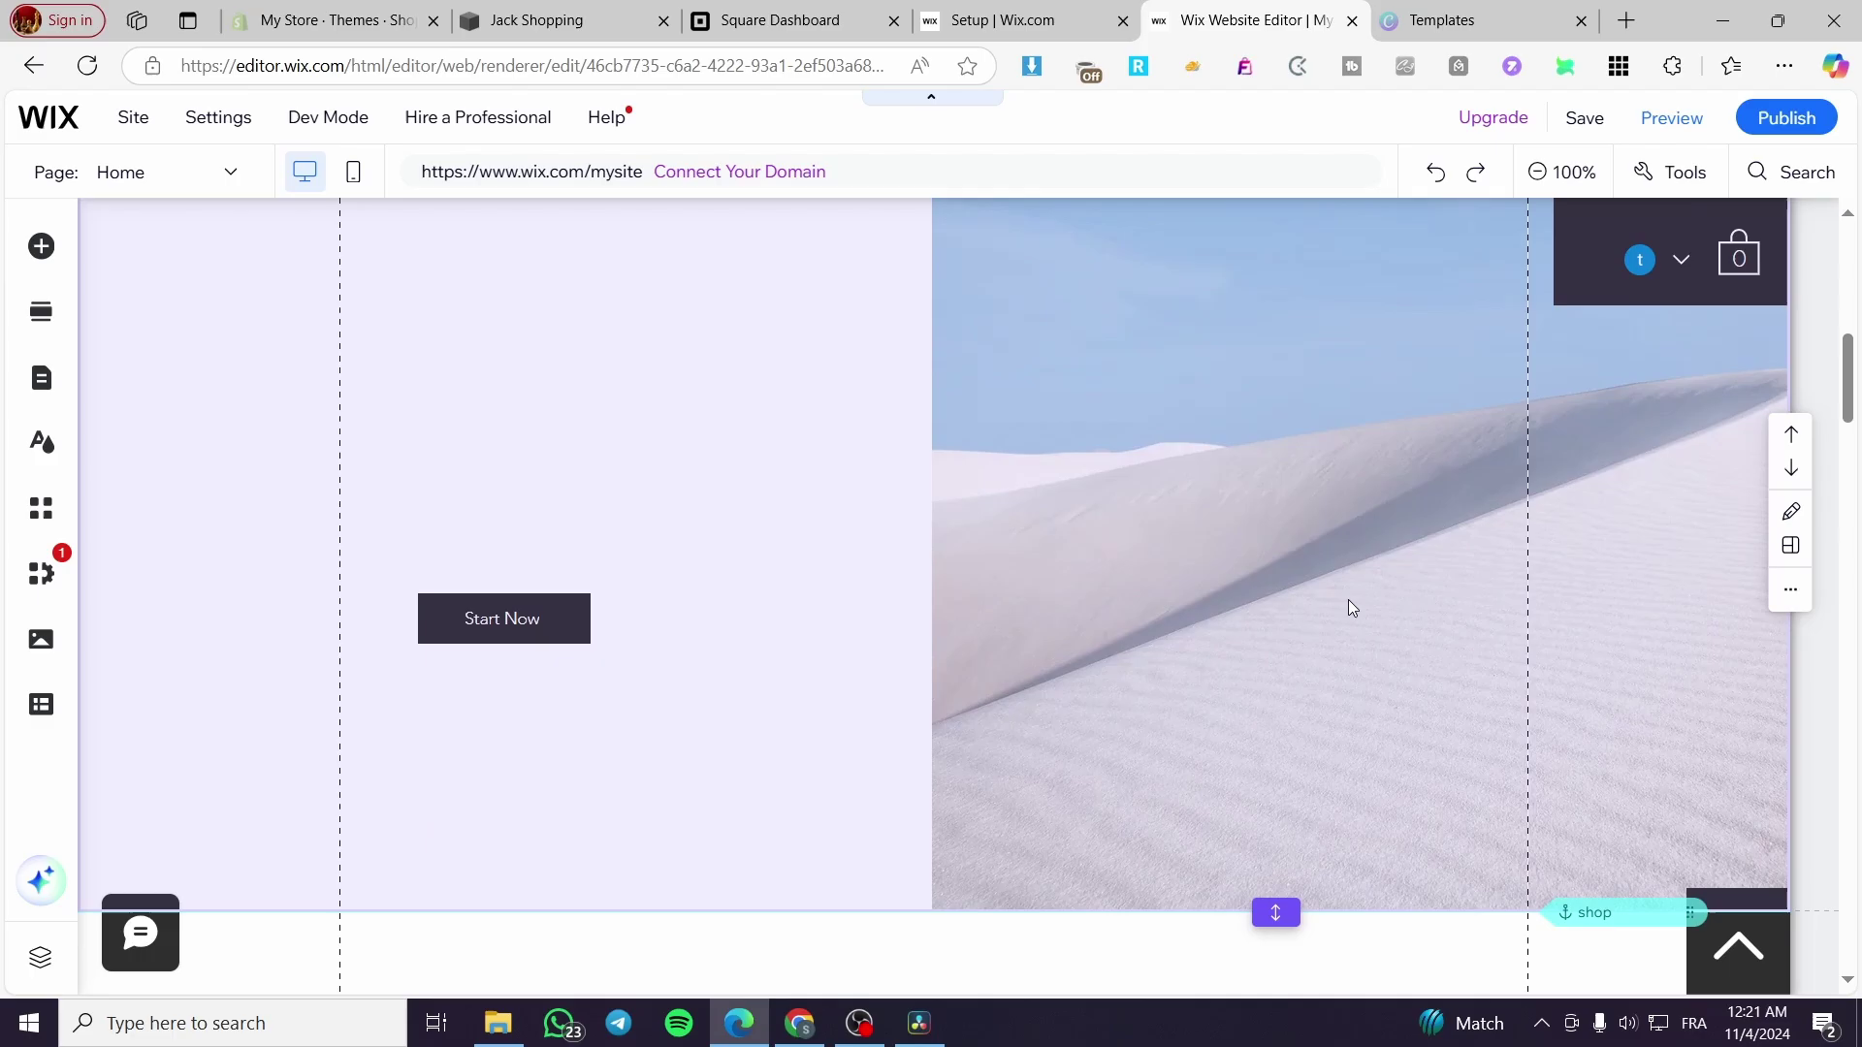
pyautogui.scroll(8, 1348, 602)
pyautogui.scroll(-4, 1080, 635)
pyautogui.scroll(5, 1264, 648)
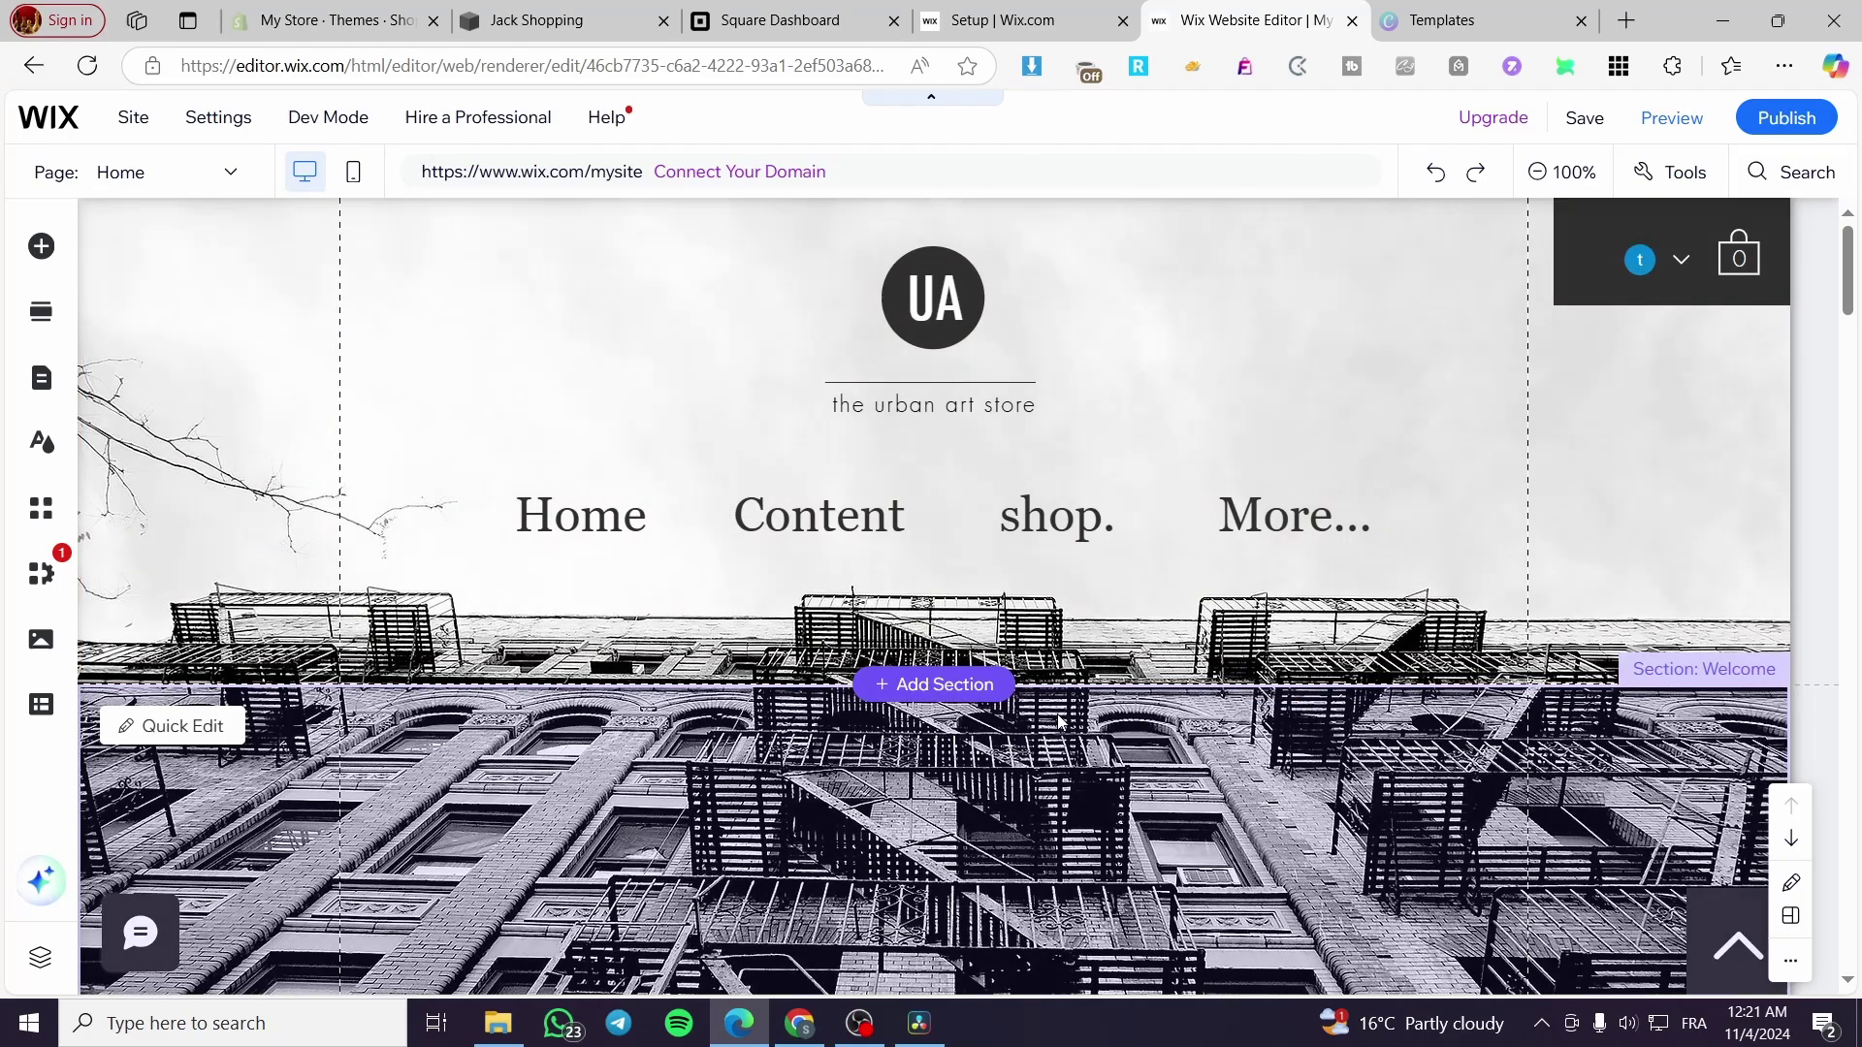
pyautogui.scroll(-5, 1022, 691)
pyautogui.scroll(-5, 1022, 690)
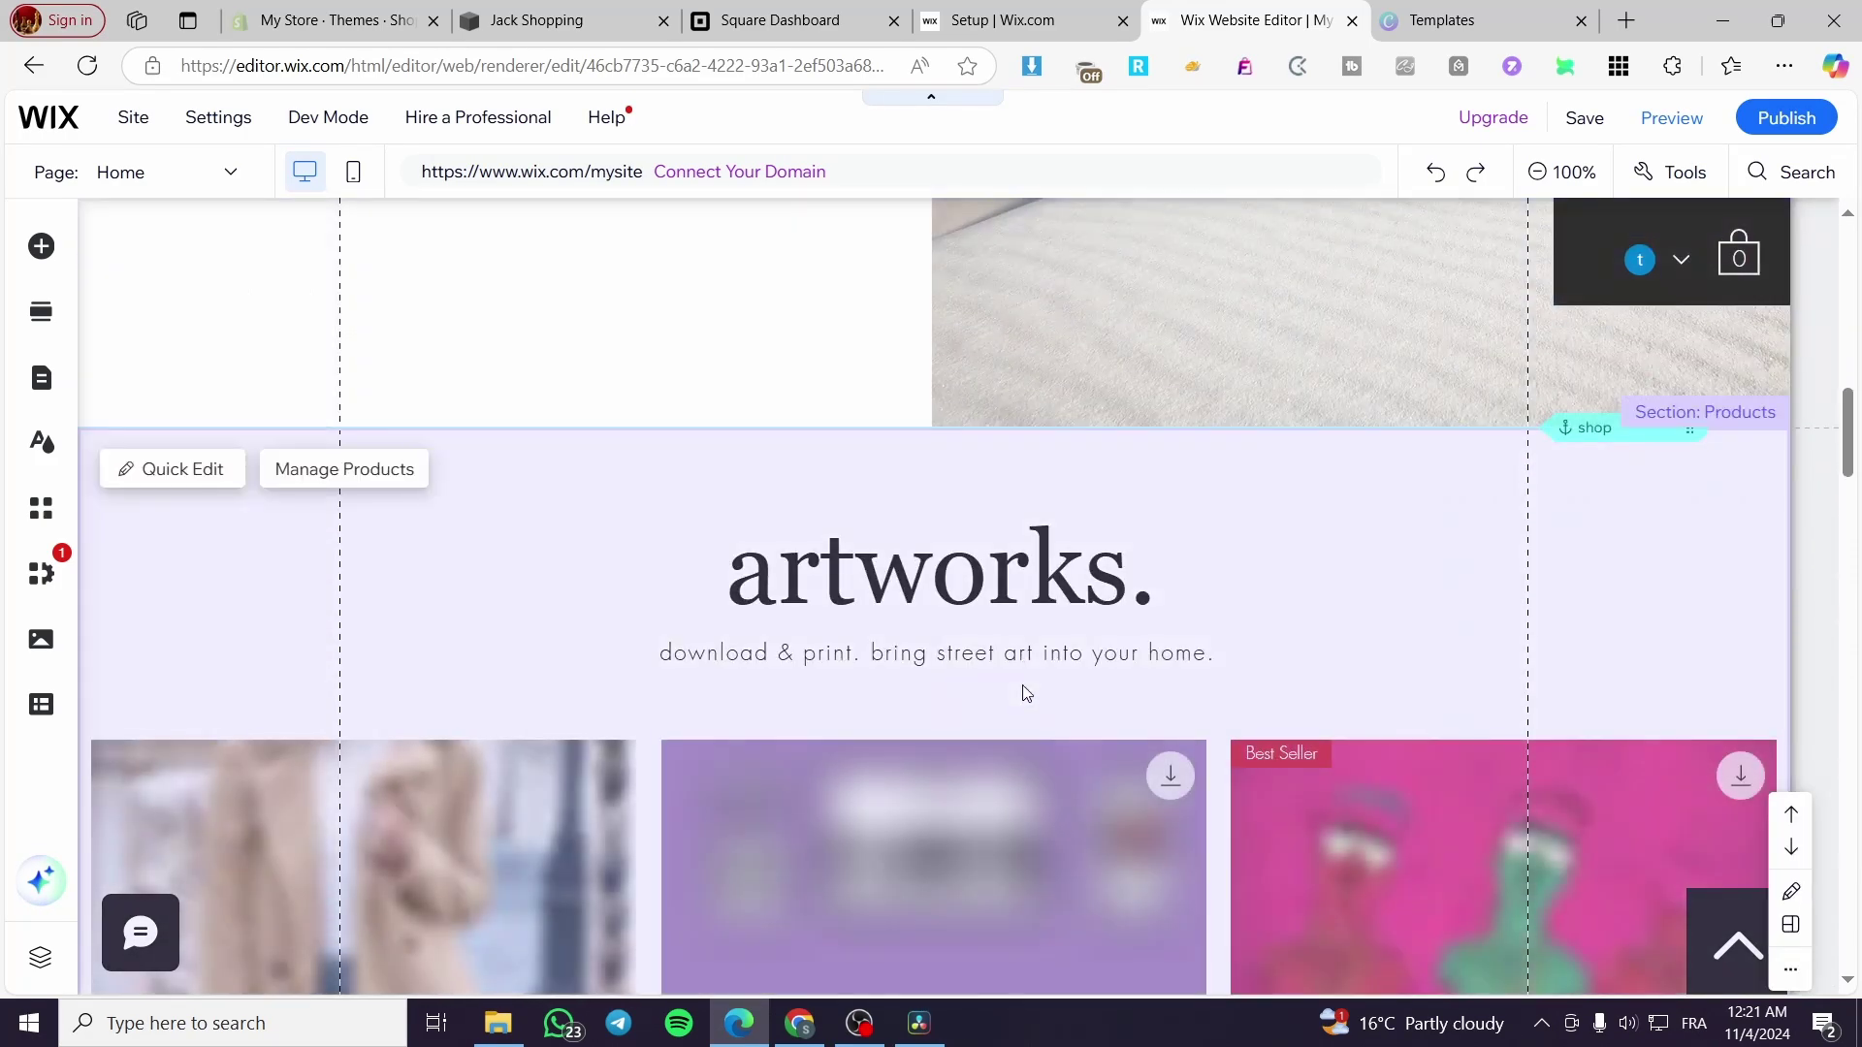
pyautogui.scroll(8, 1022, 679)
pyautogui.scroll(5, 615, 640)
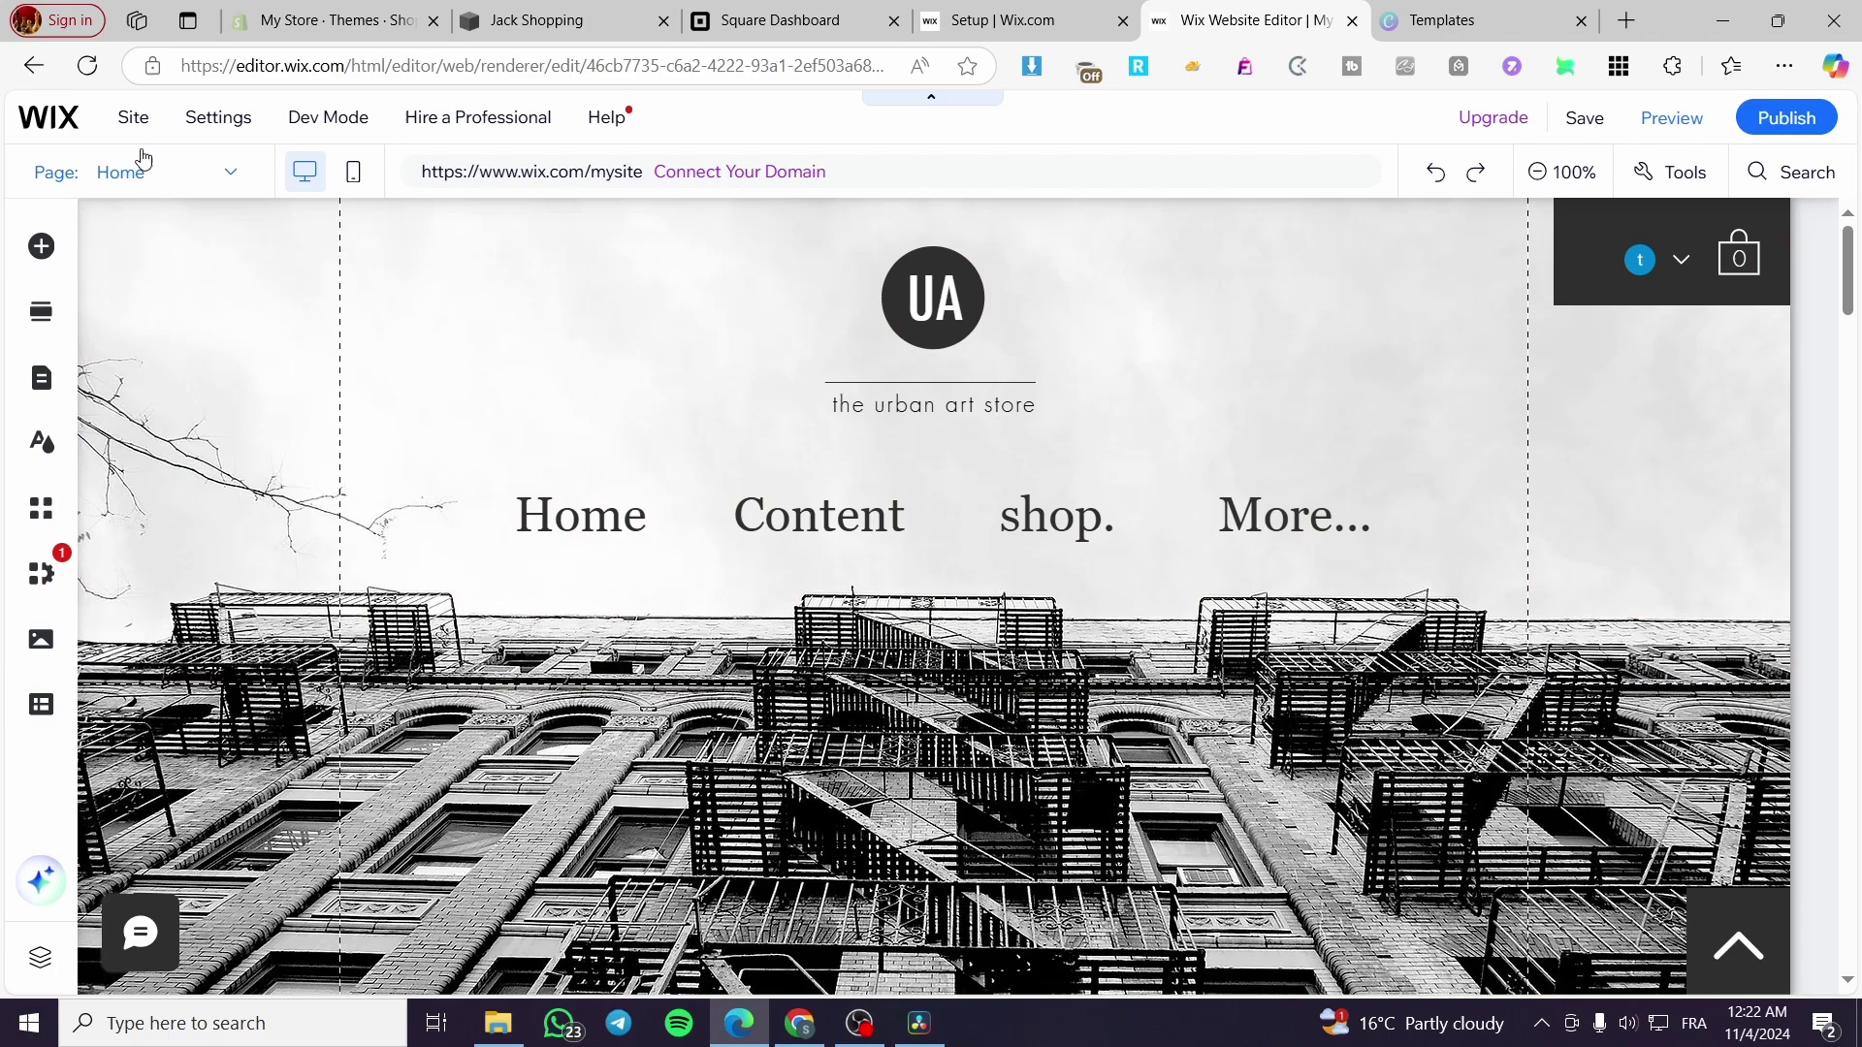
pyautogui.moveTo(51, 131)
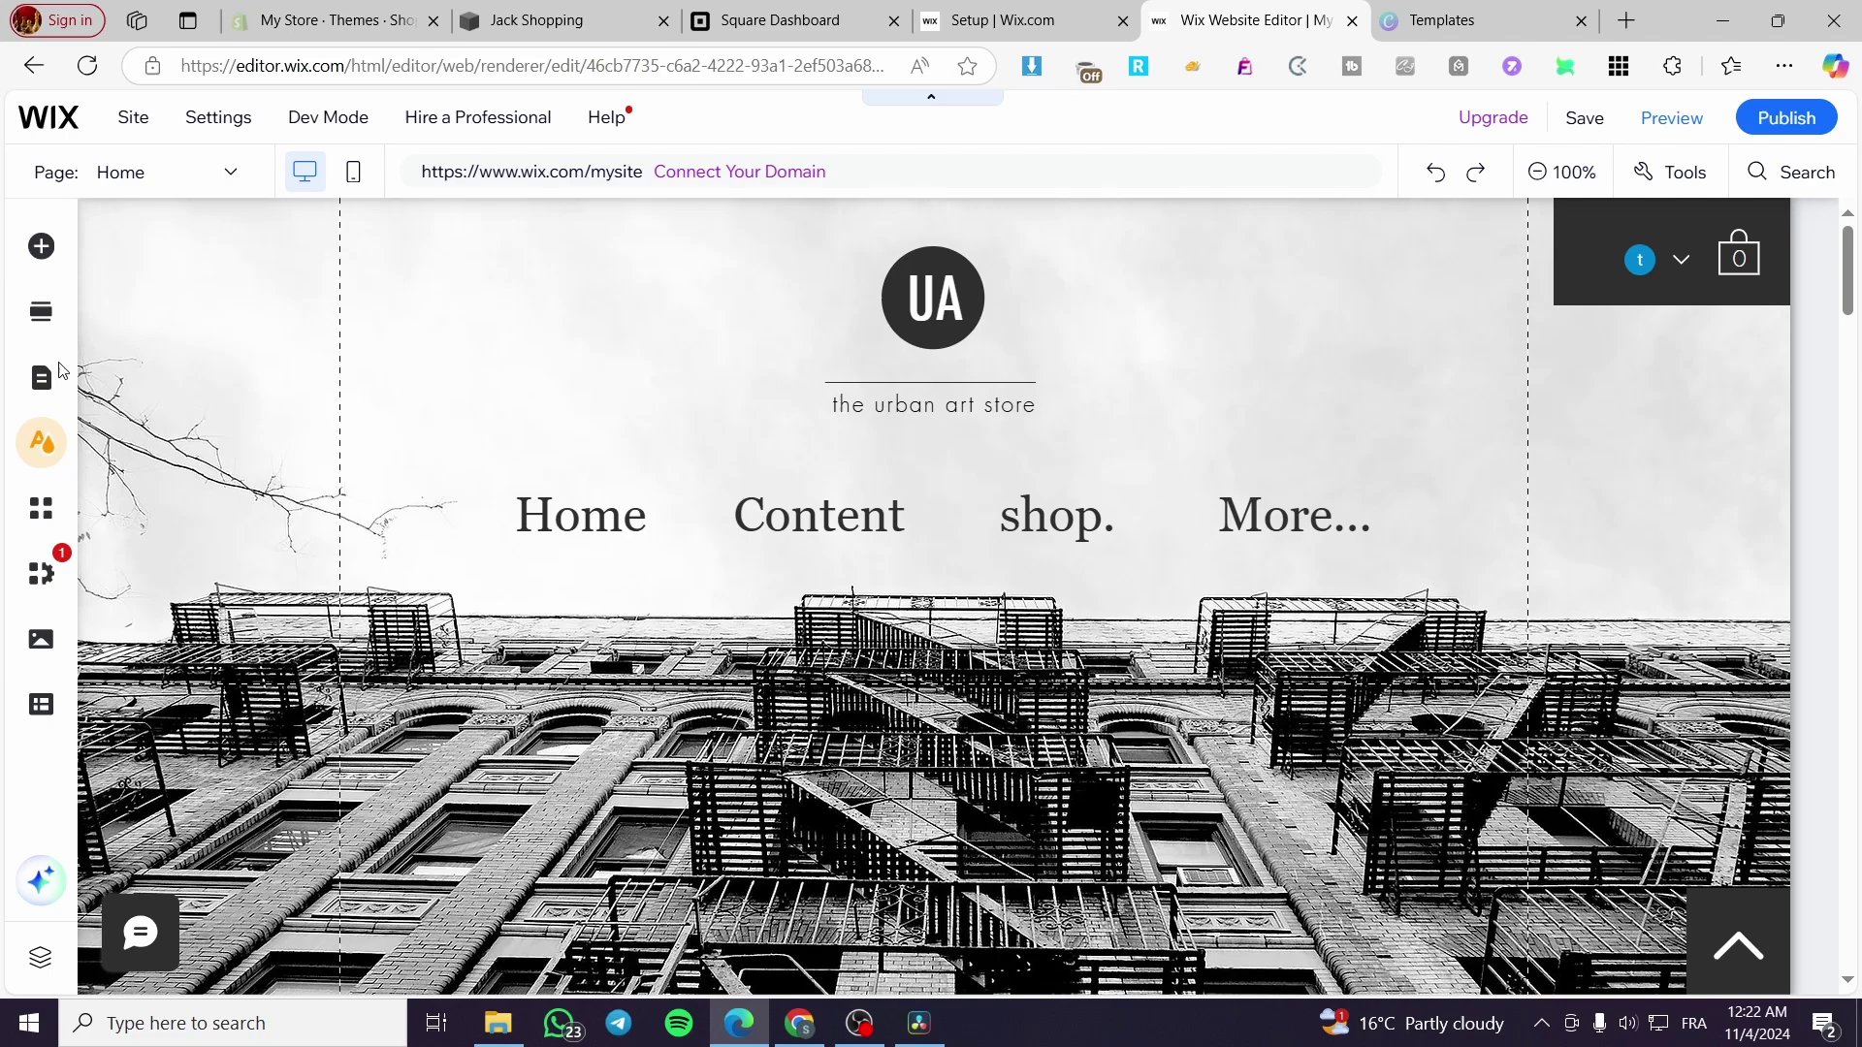
# - Browse the Add Elements categories (Text, Shapes, My Designs), ending on Community
pyautogui.click(43, 248)
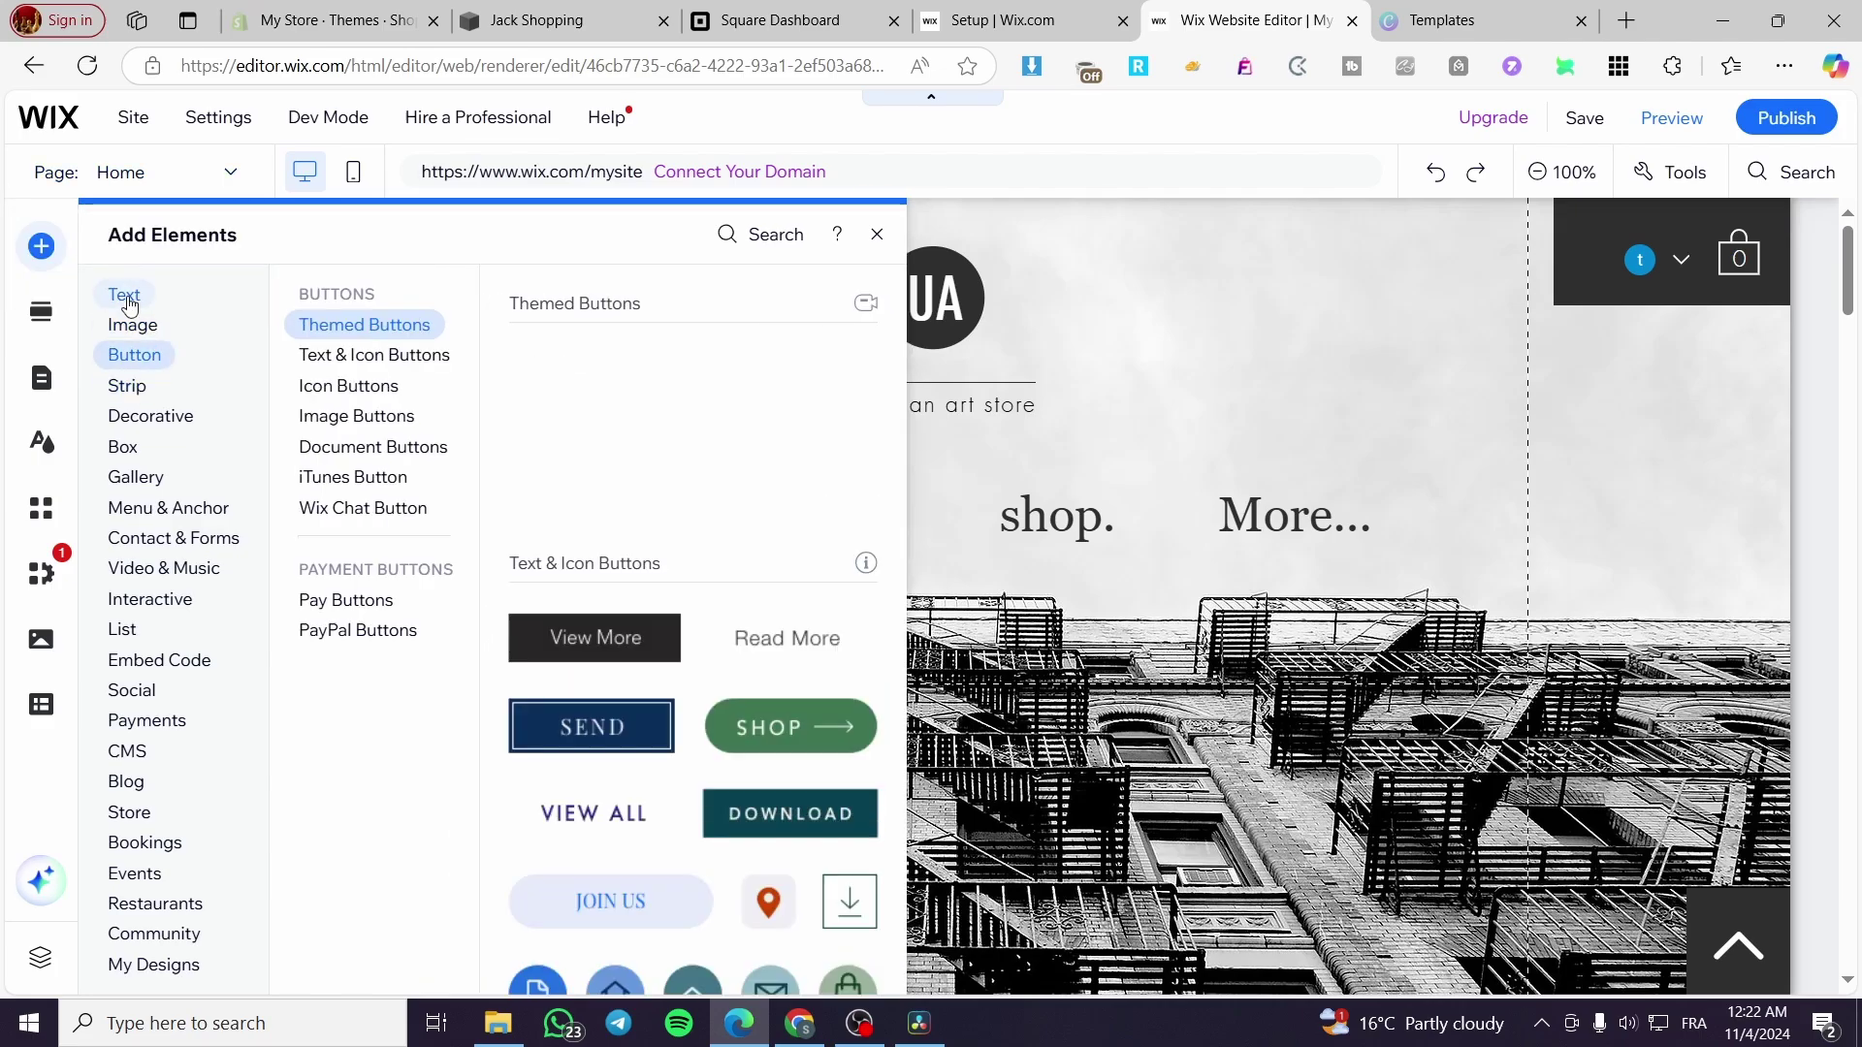
pyautogui.click(126, 296)
pyautogui.click(160, 416)
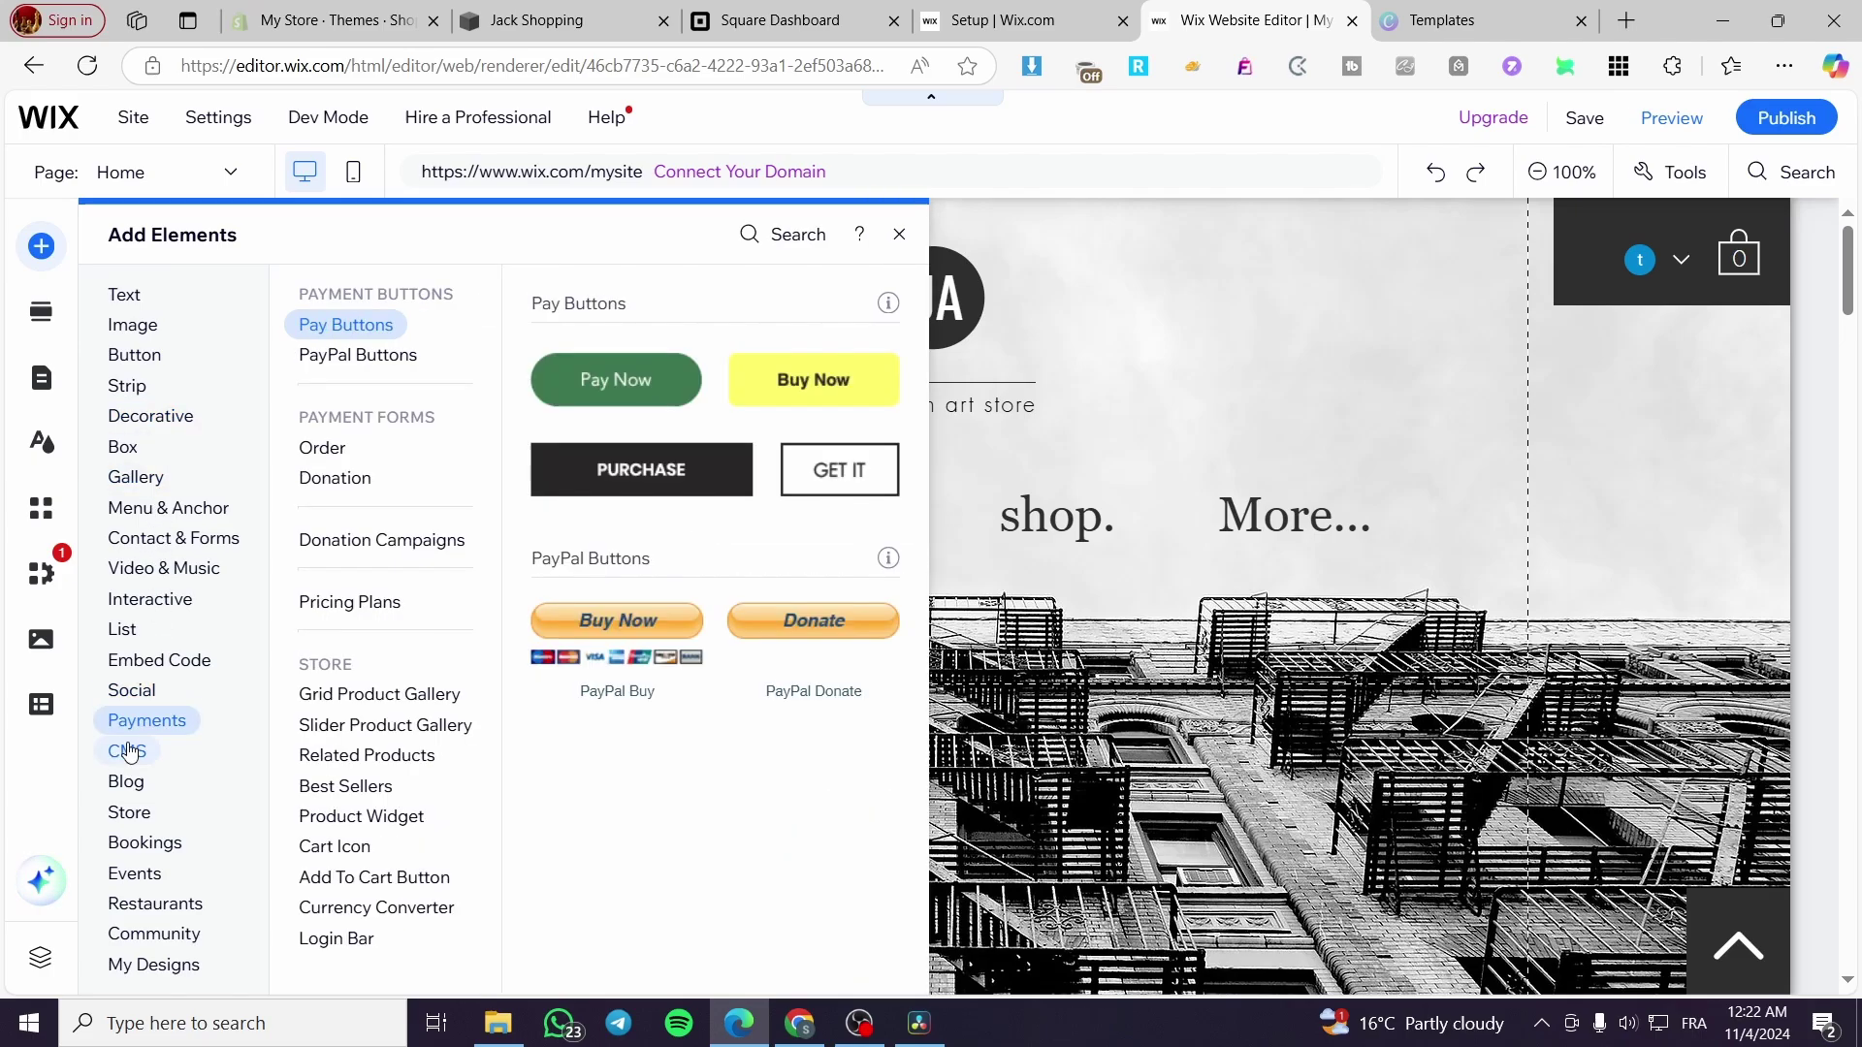
pyautogui.click(177, 938)
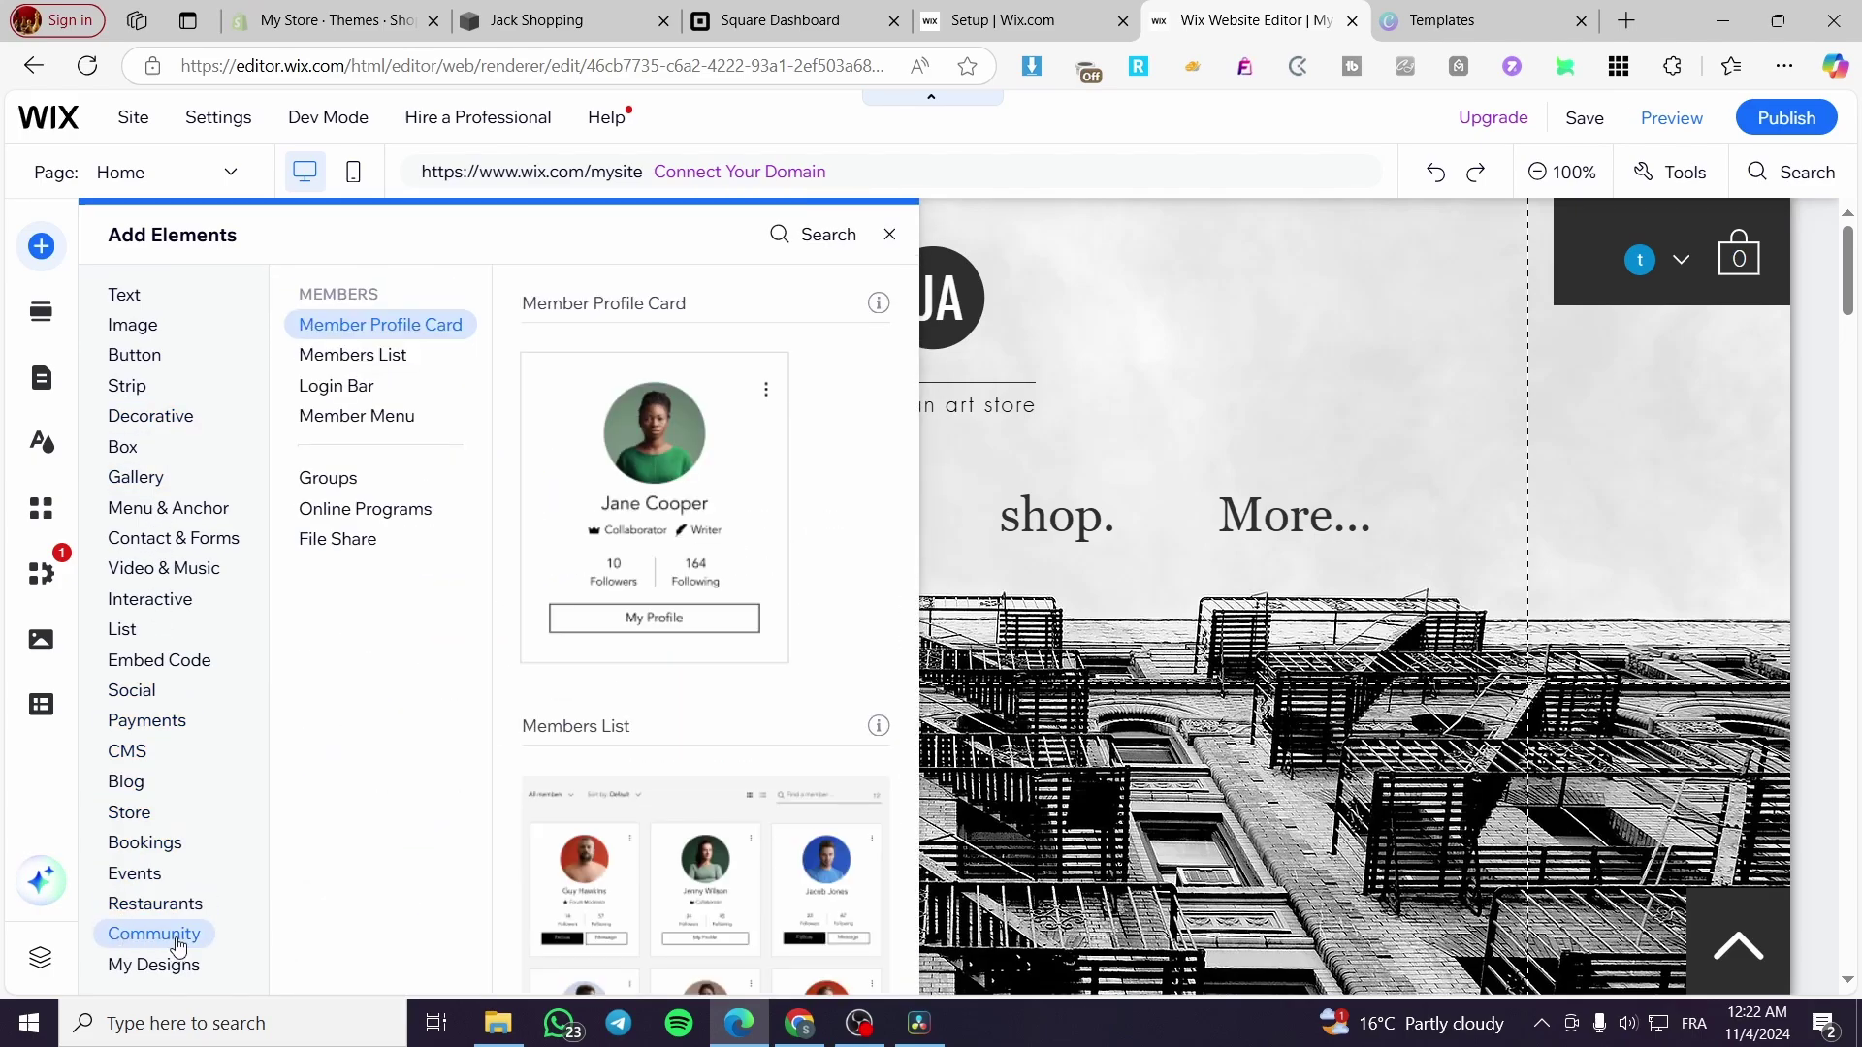
pyautogui.click(178, 960)
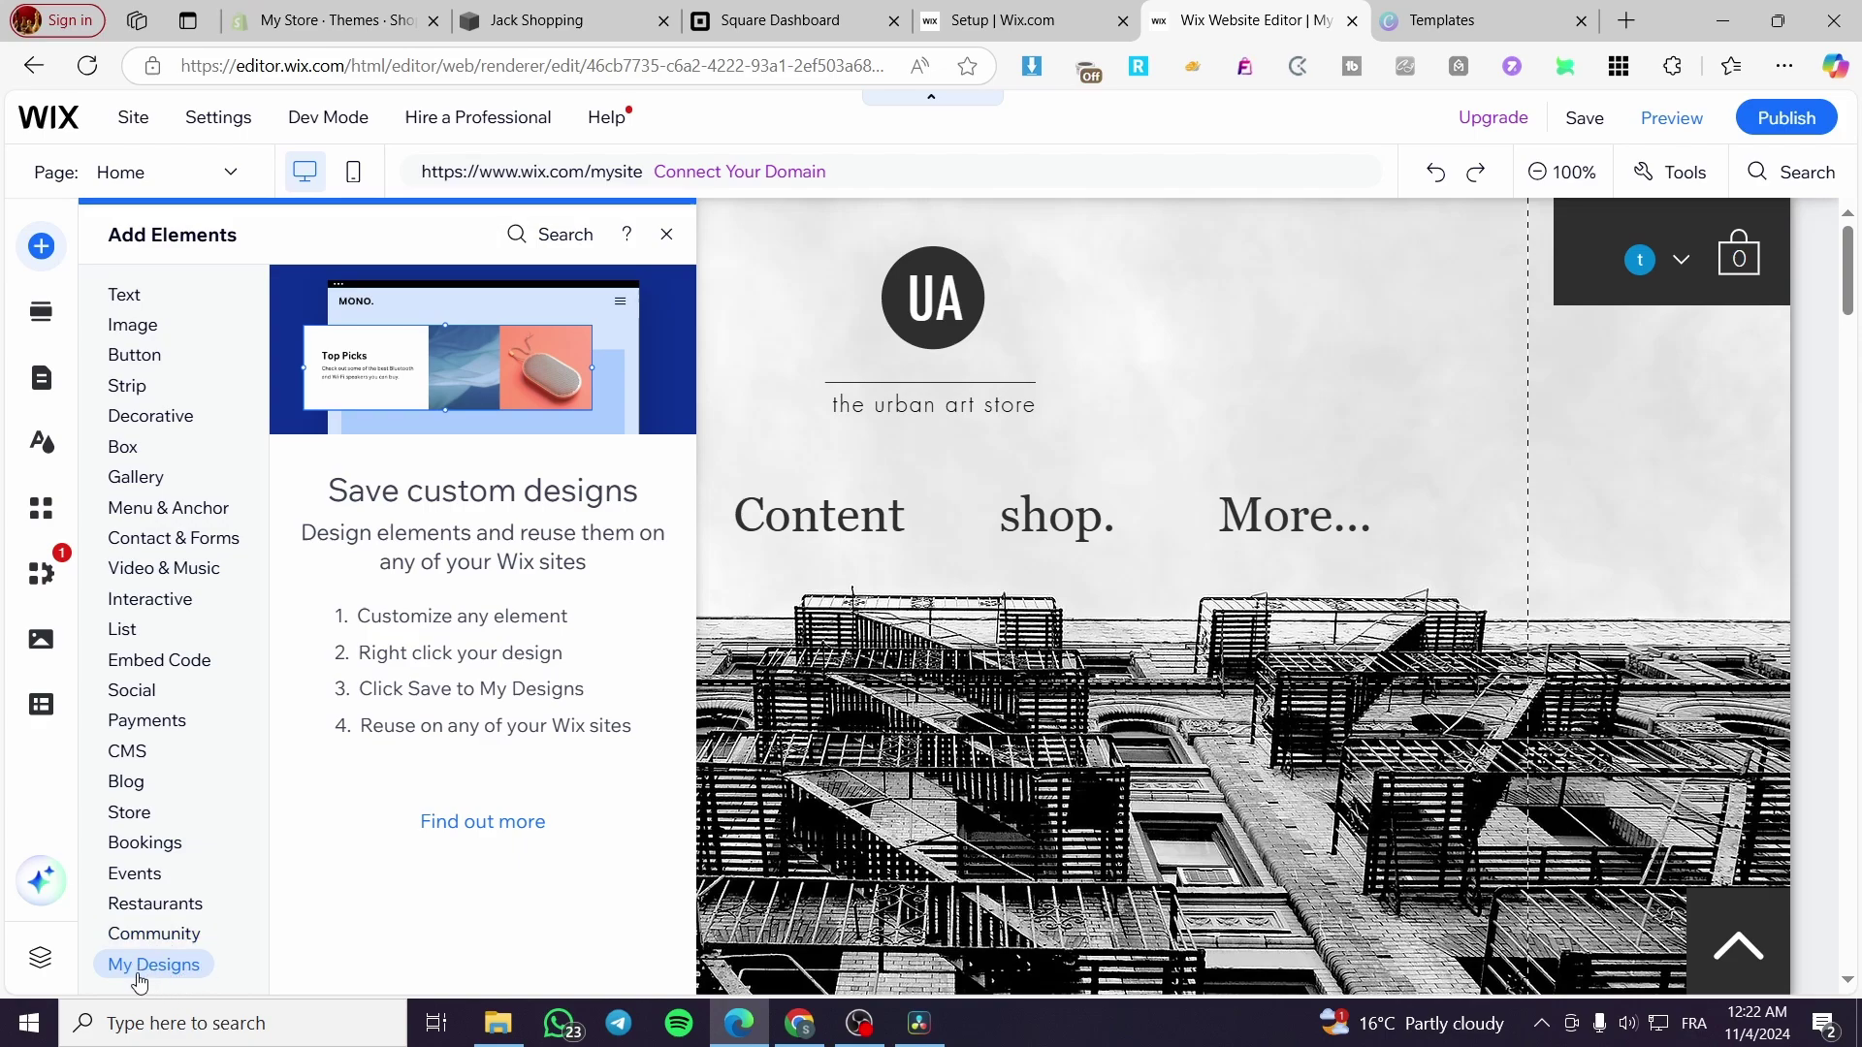
pyautogui.click(189, 937)
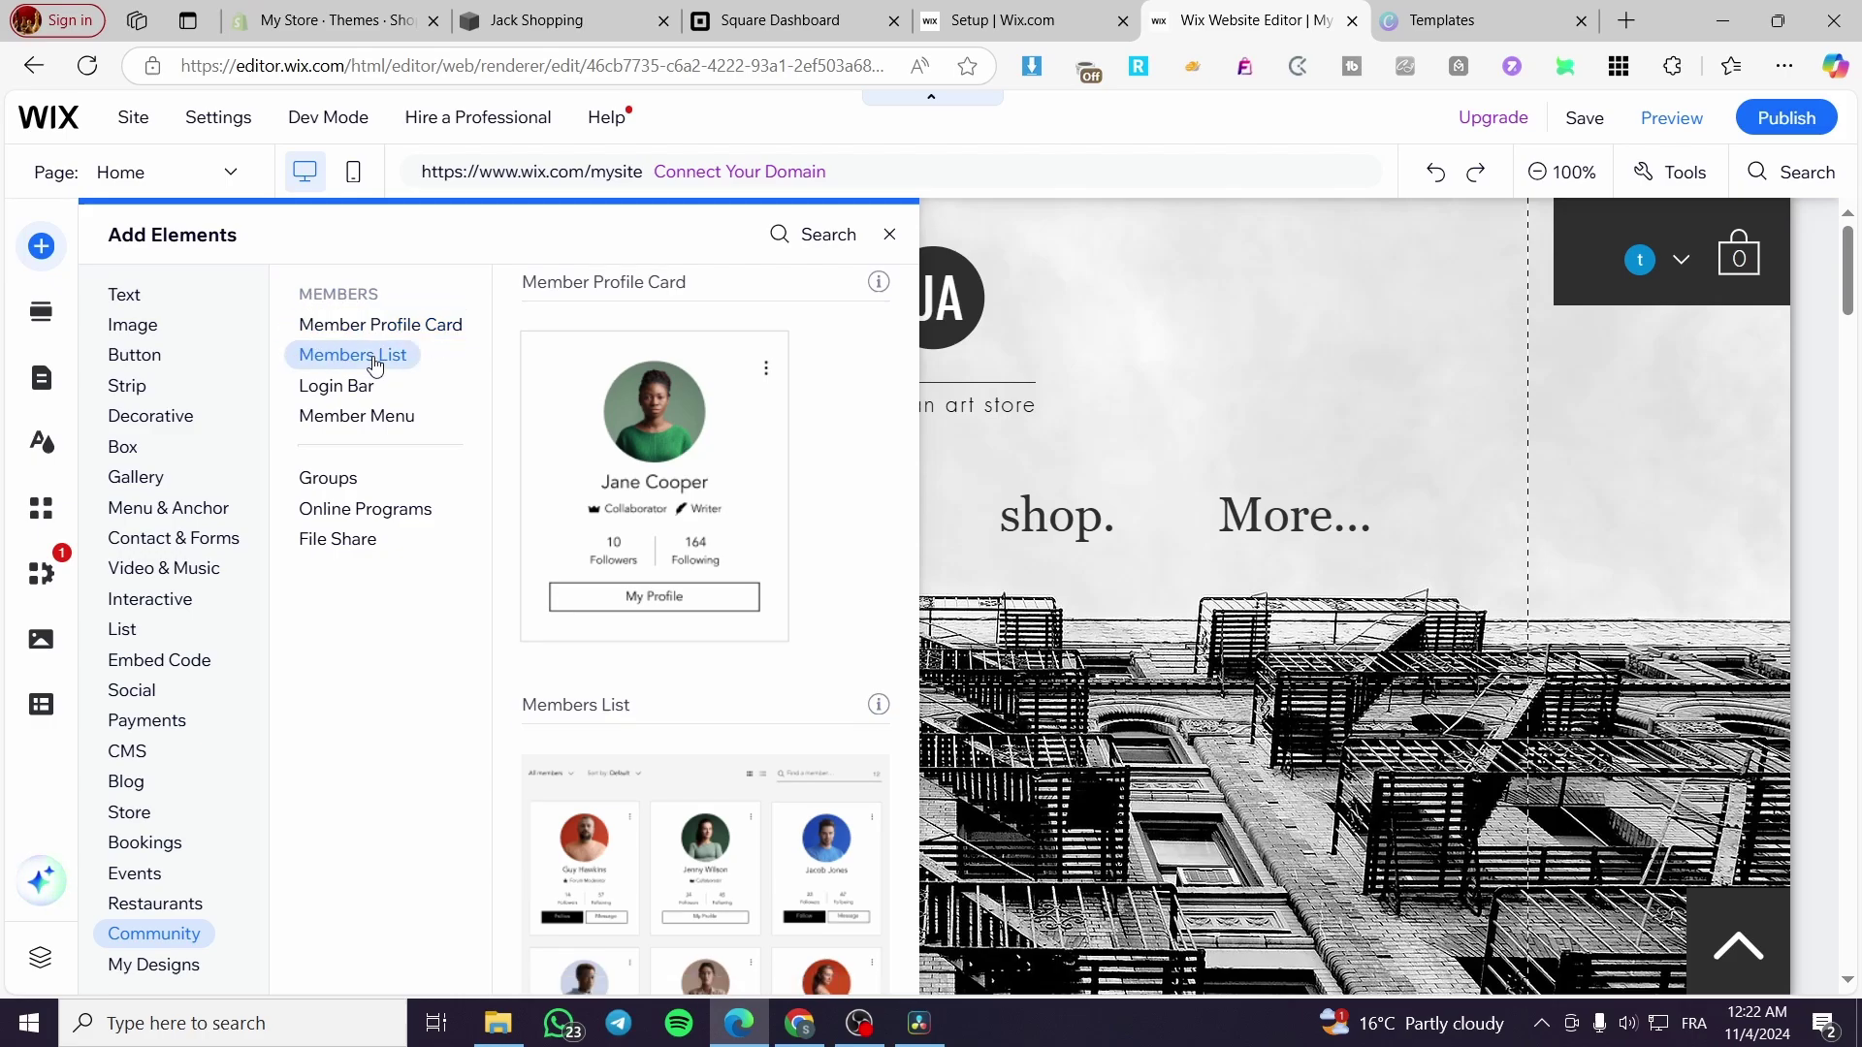
# - Compare the File Share and Groups options, then add Groups to the site
pyautogui.moveTo(381, 392)
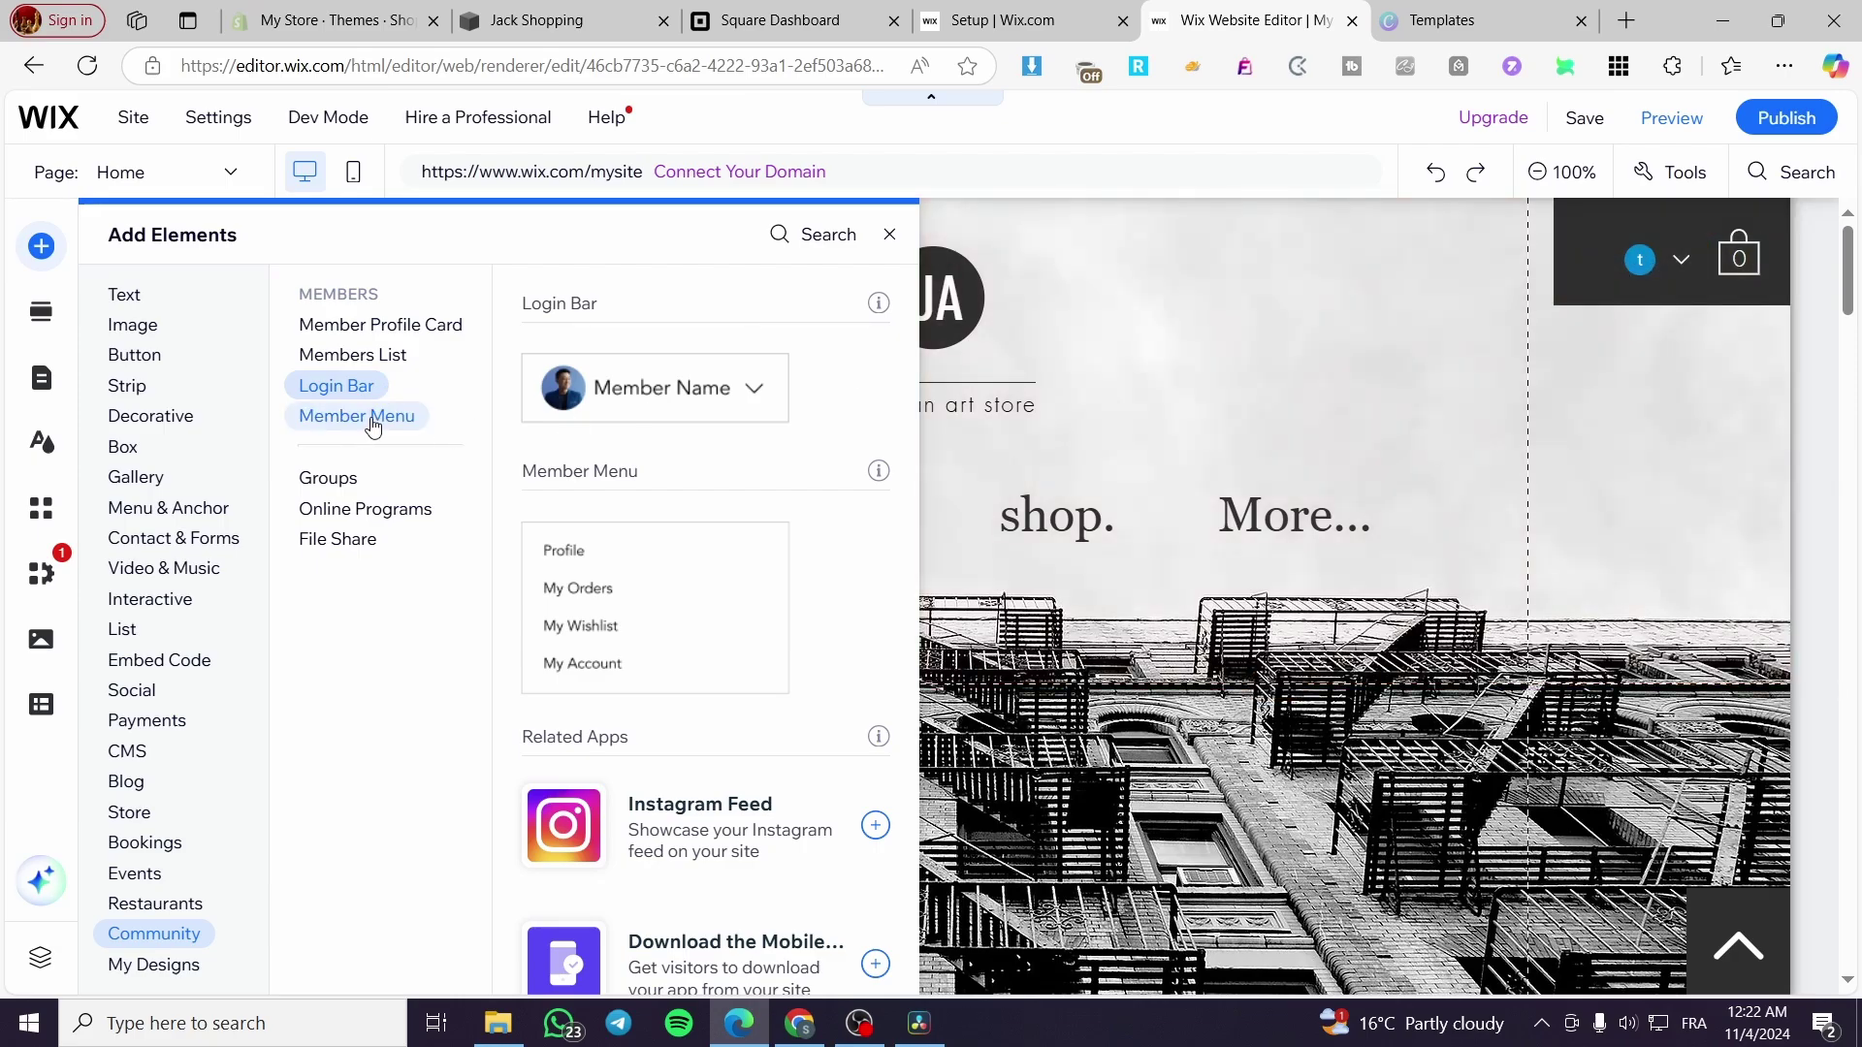
pyautogui.moveTo(355, 482)
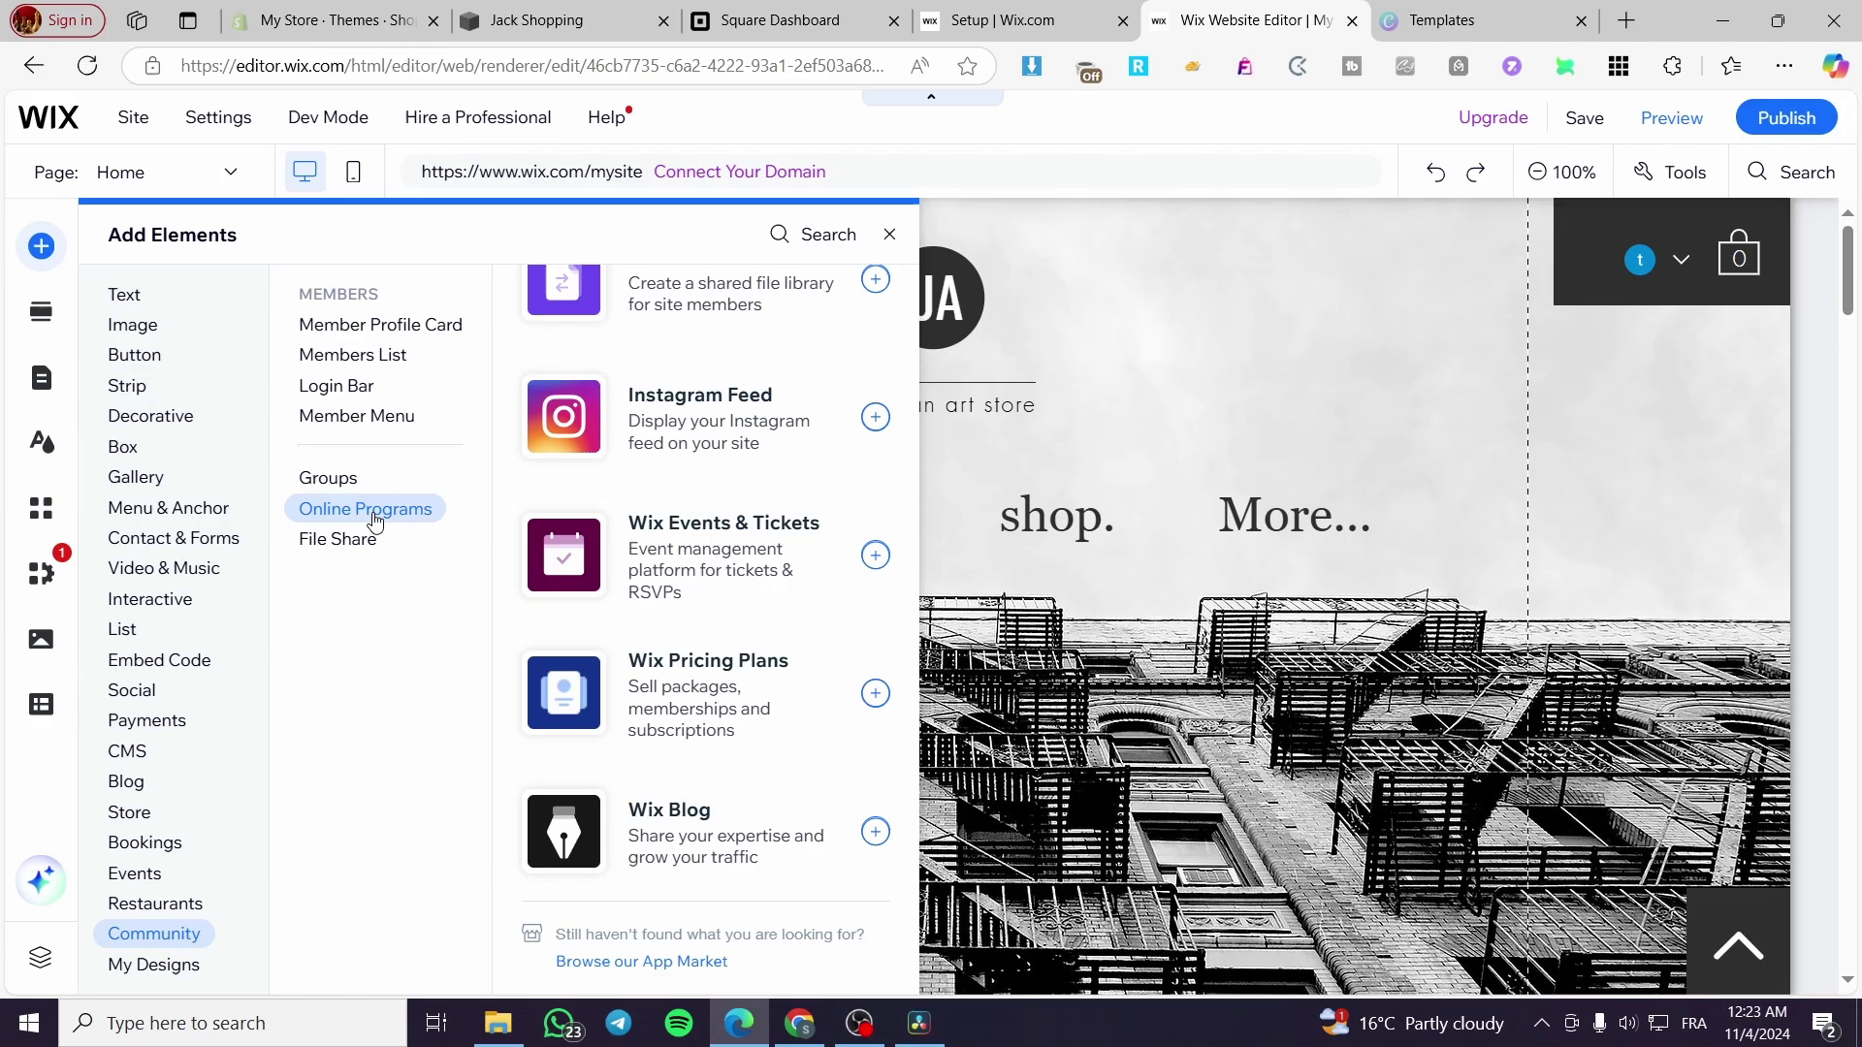
pyautogui.click(347, 539)
pyautogui.click(351, 481)
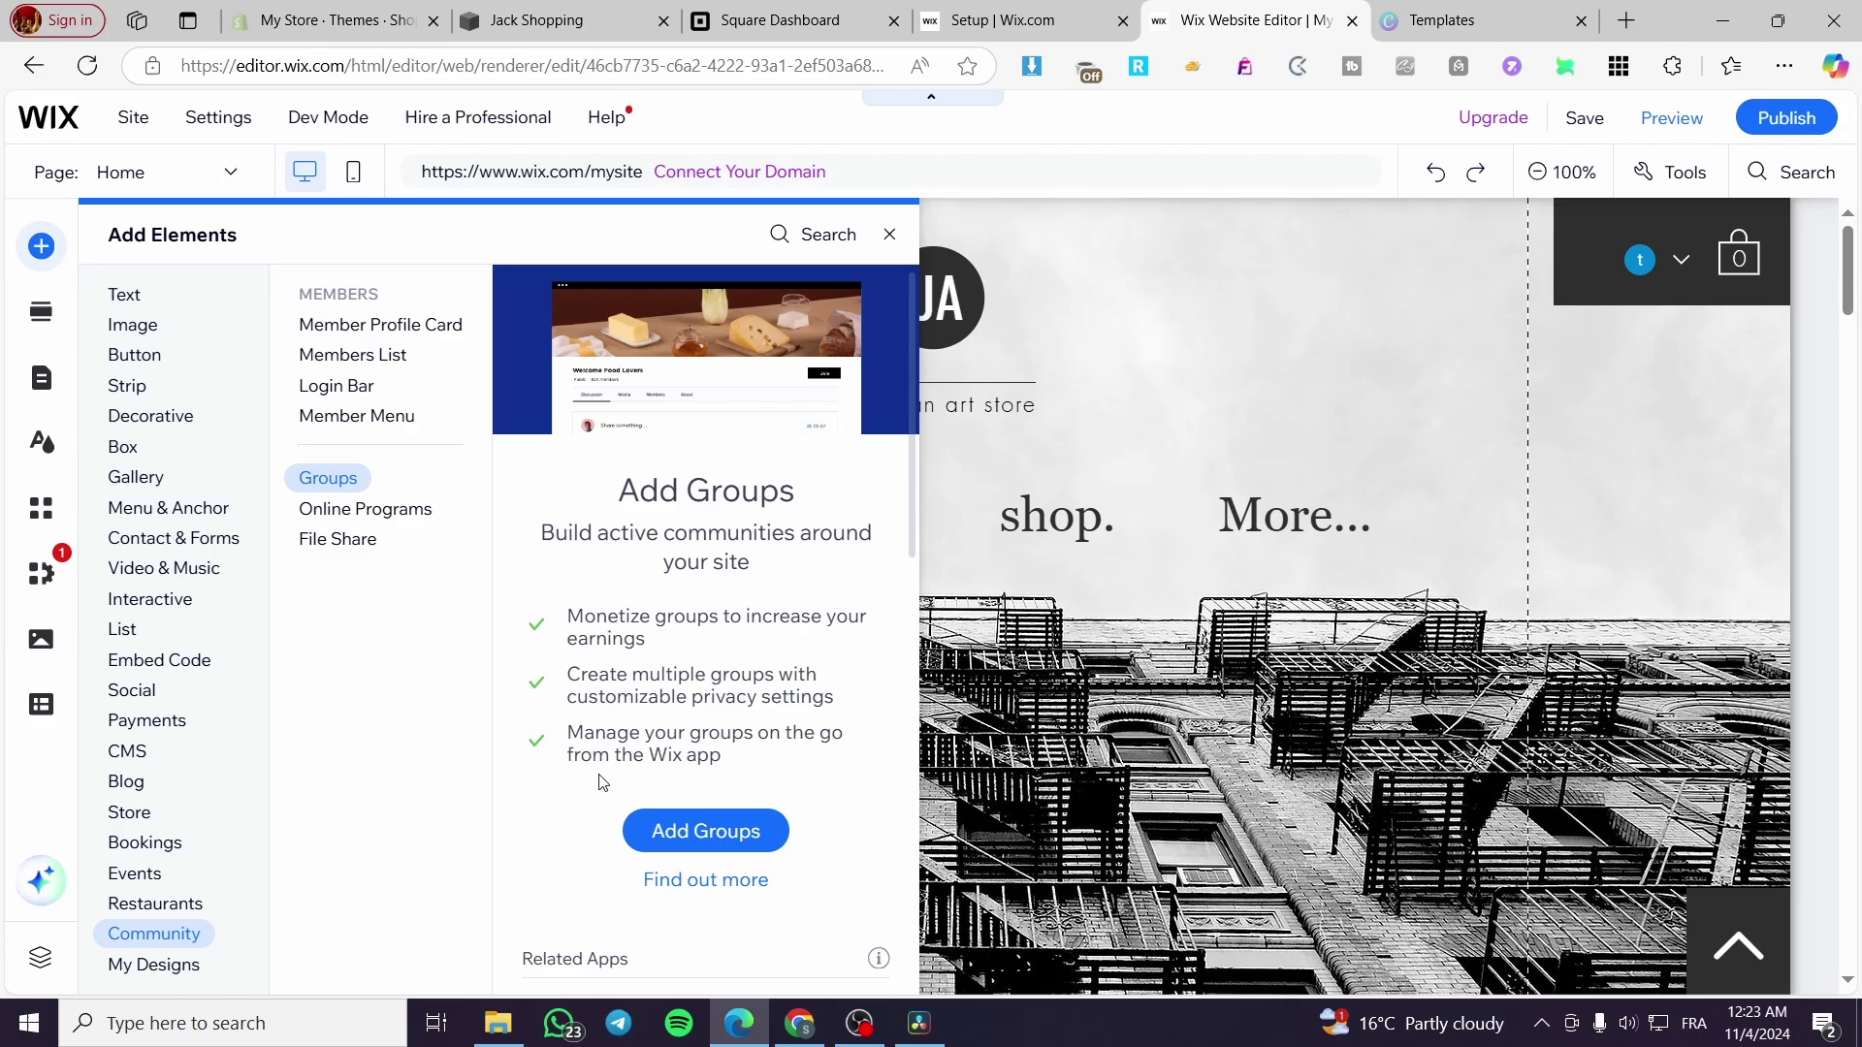
pyautogui.click(747, 819)
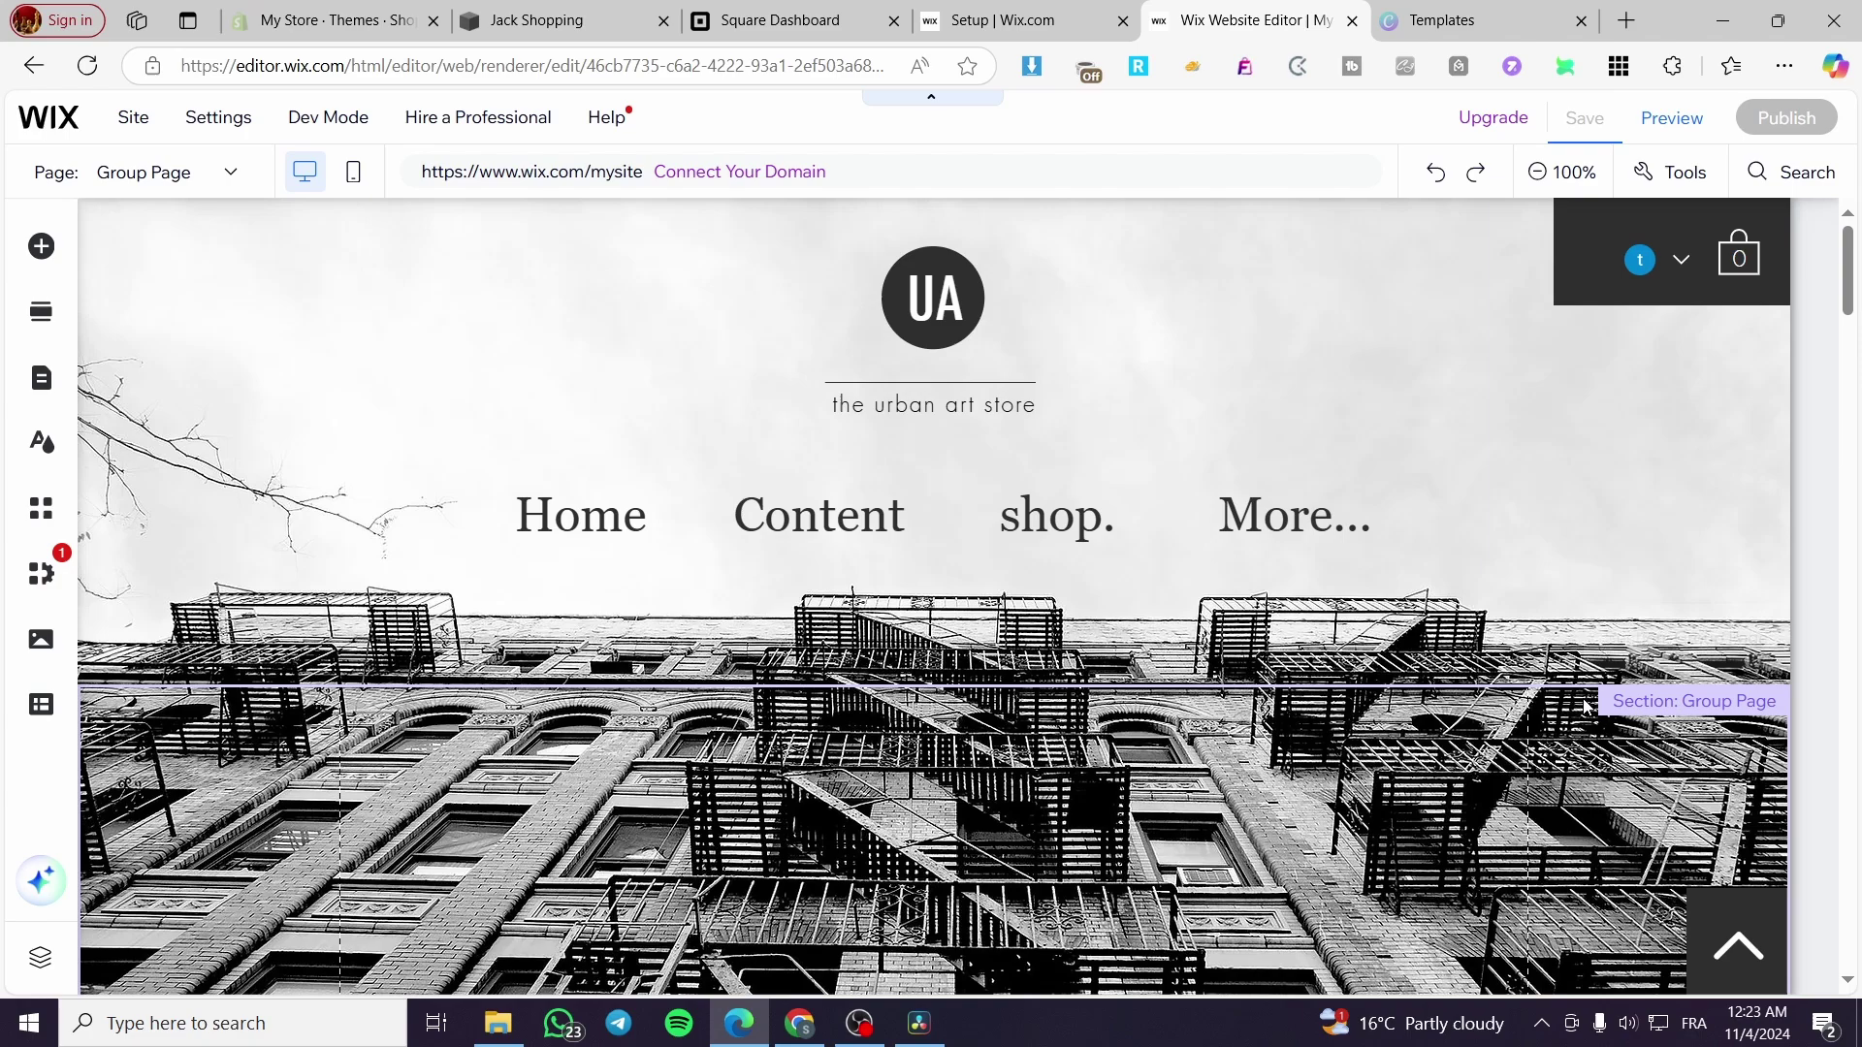
# - Scroll through the newly added My Site 6 Group page
pyautogui.scroll(-5, 1666, 694)
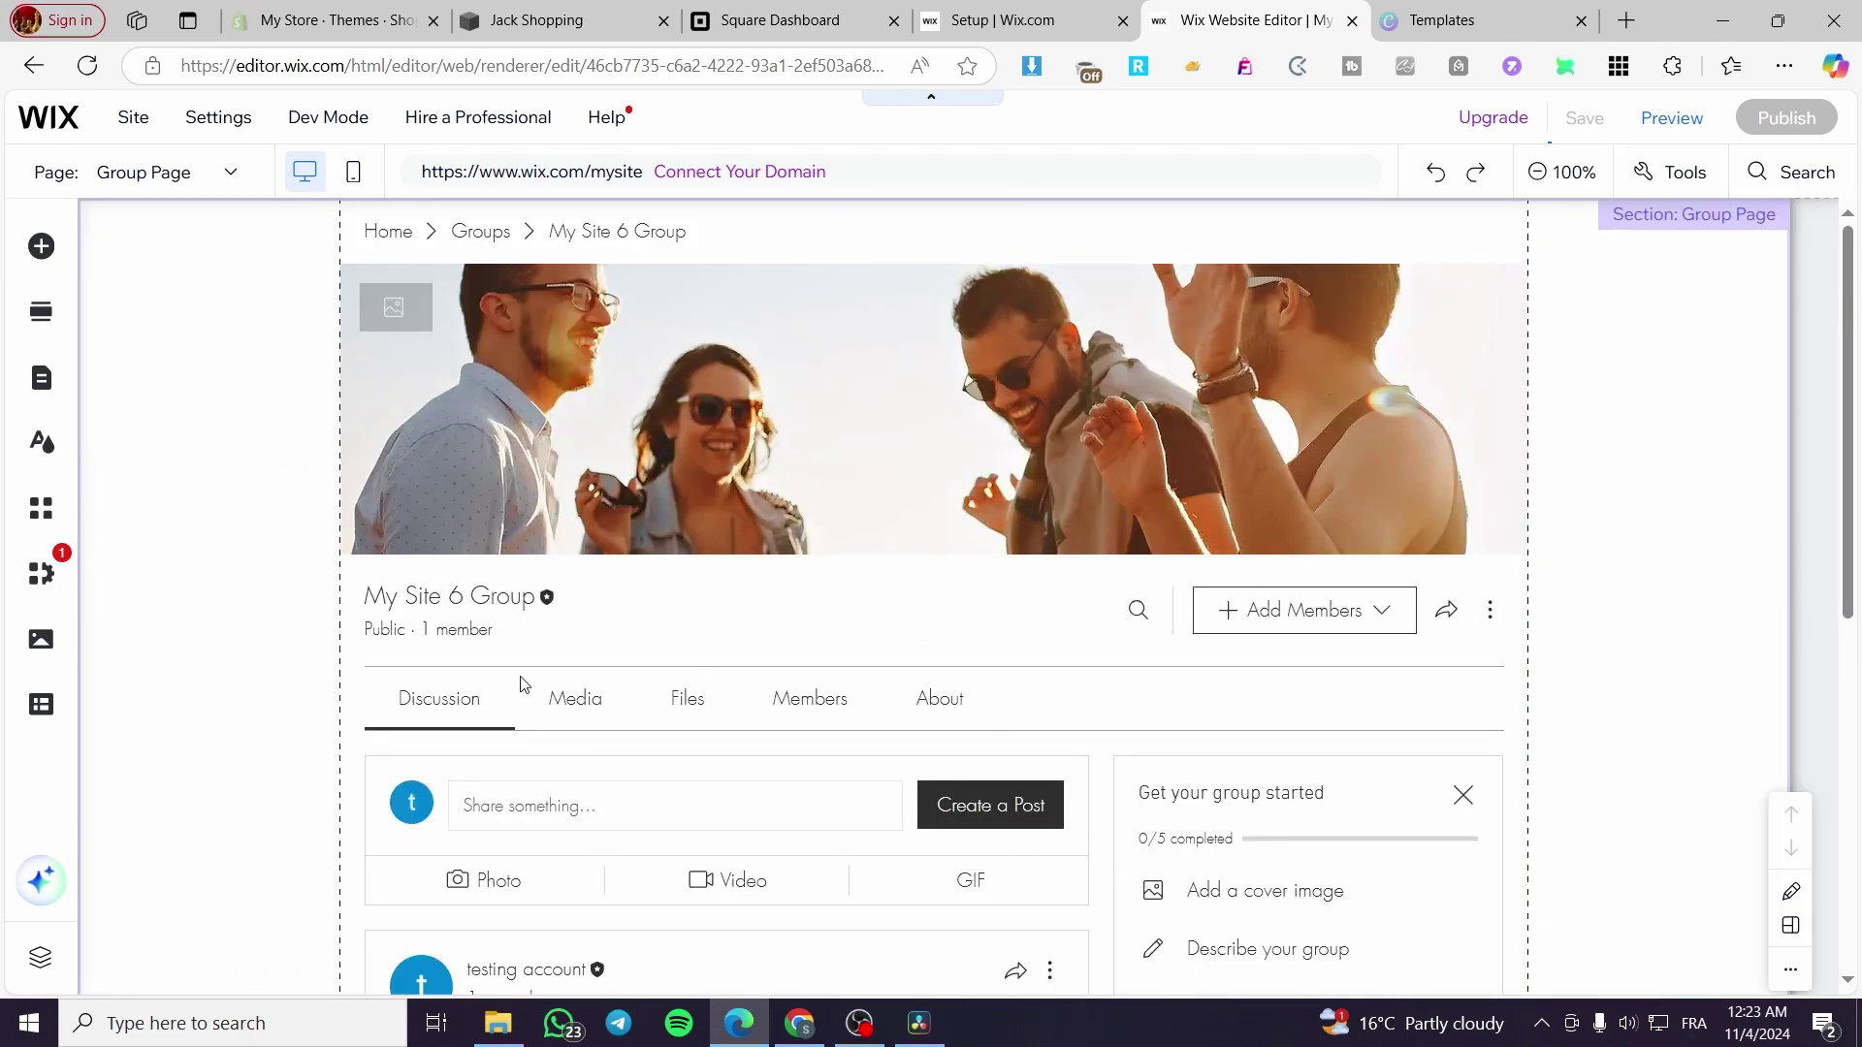
pyautogui.scroll(-7, 985, 586)
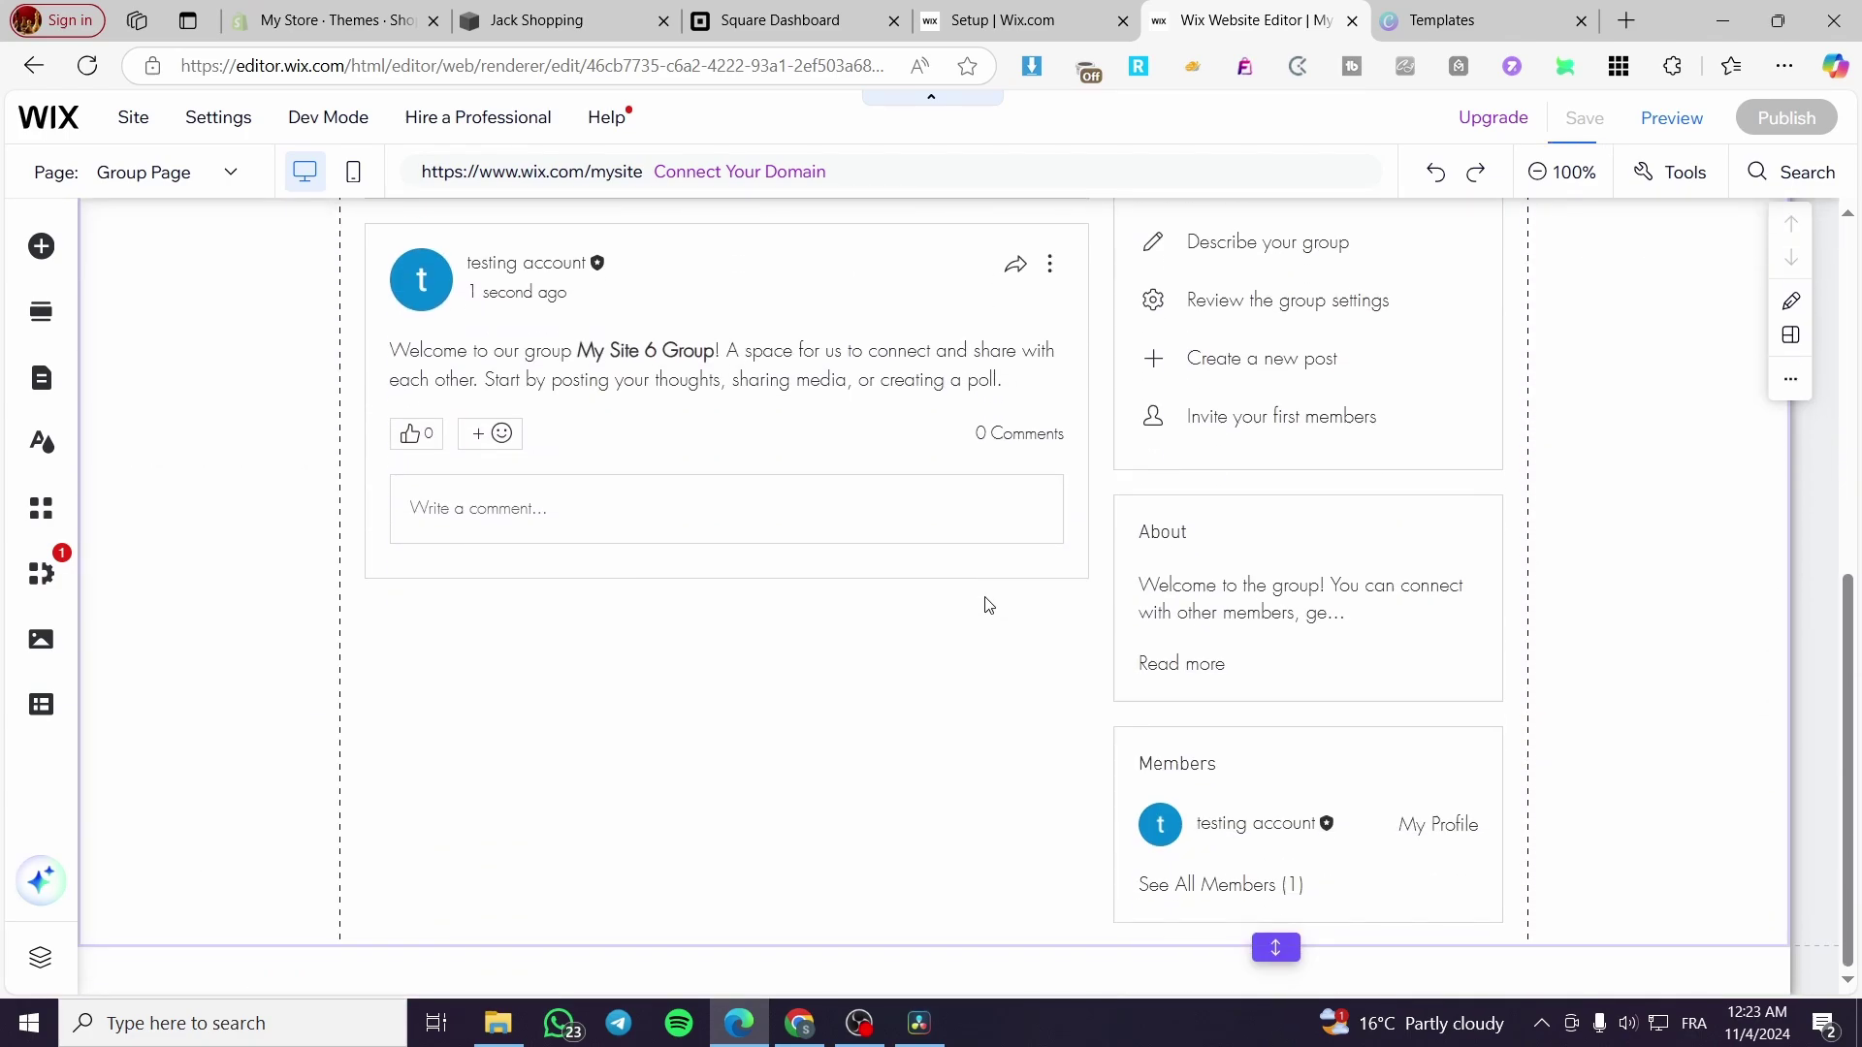
pyautogui.scroll(7, 986, 611)
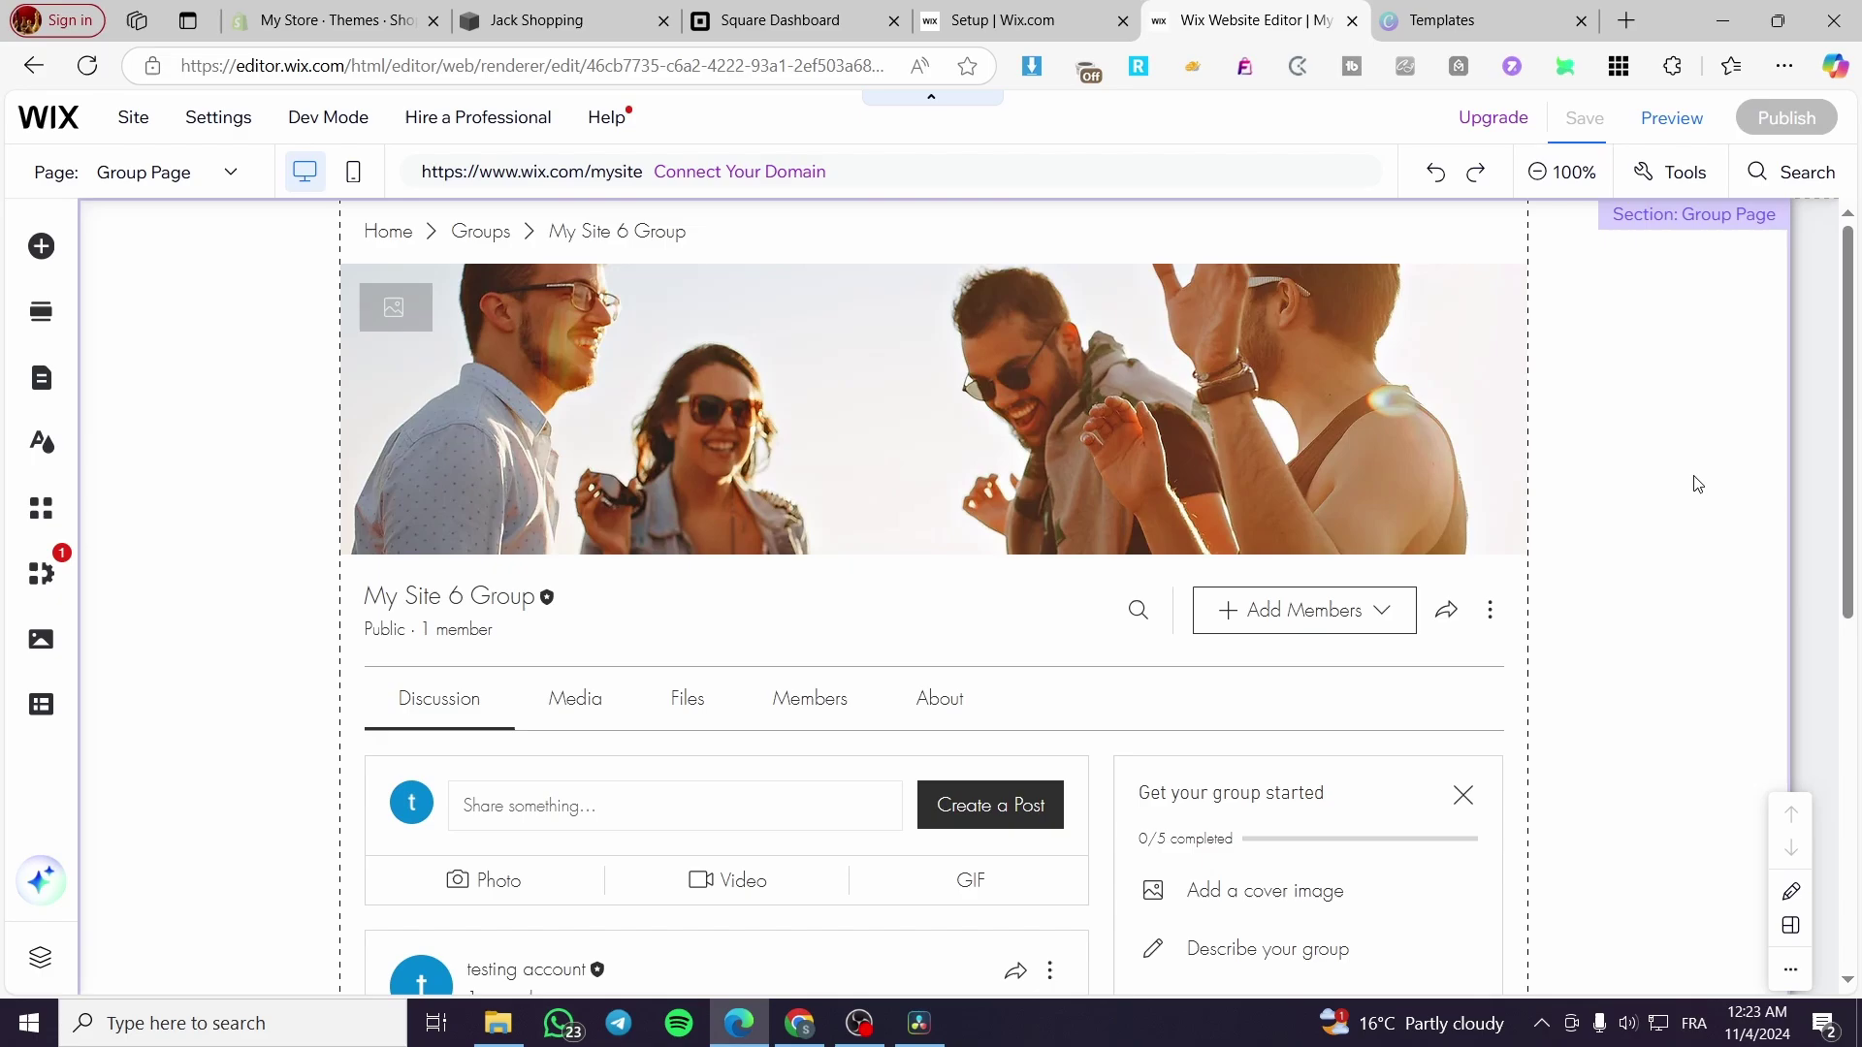
pyautogui.scroll(-7, 1689, 423)
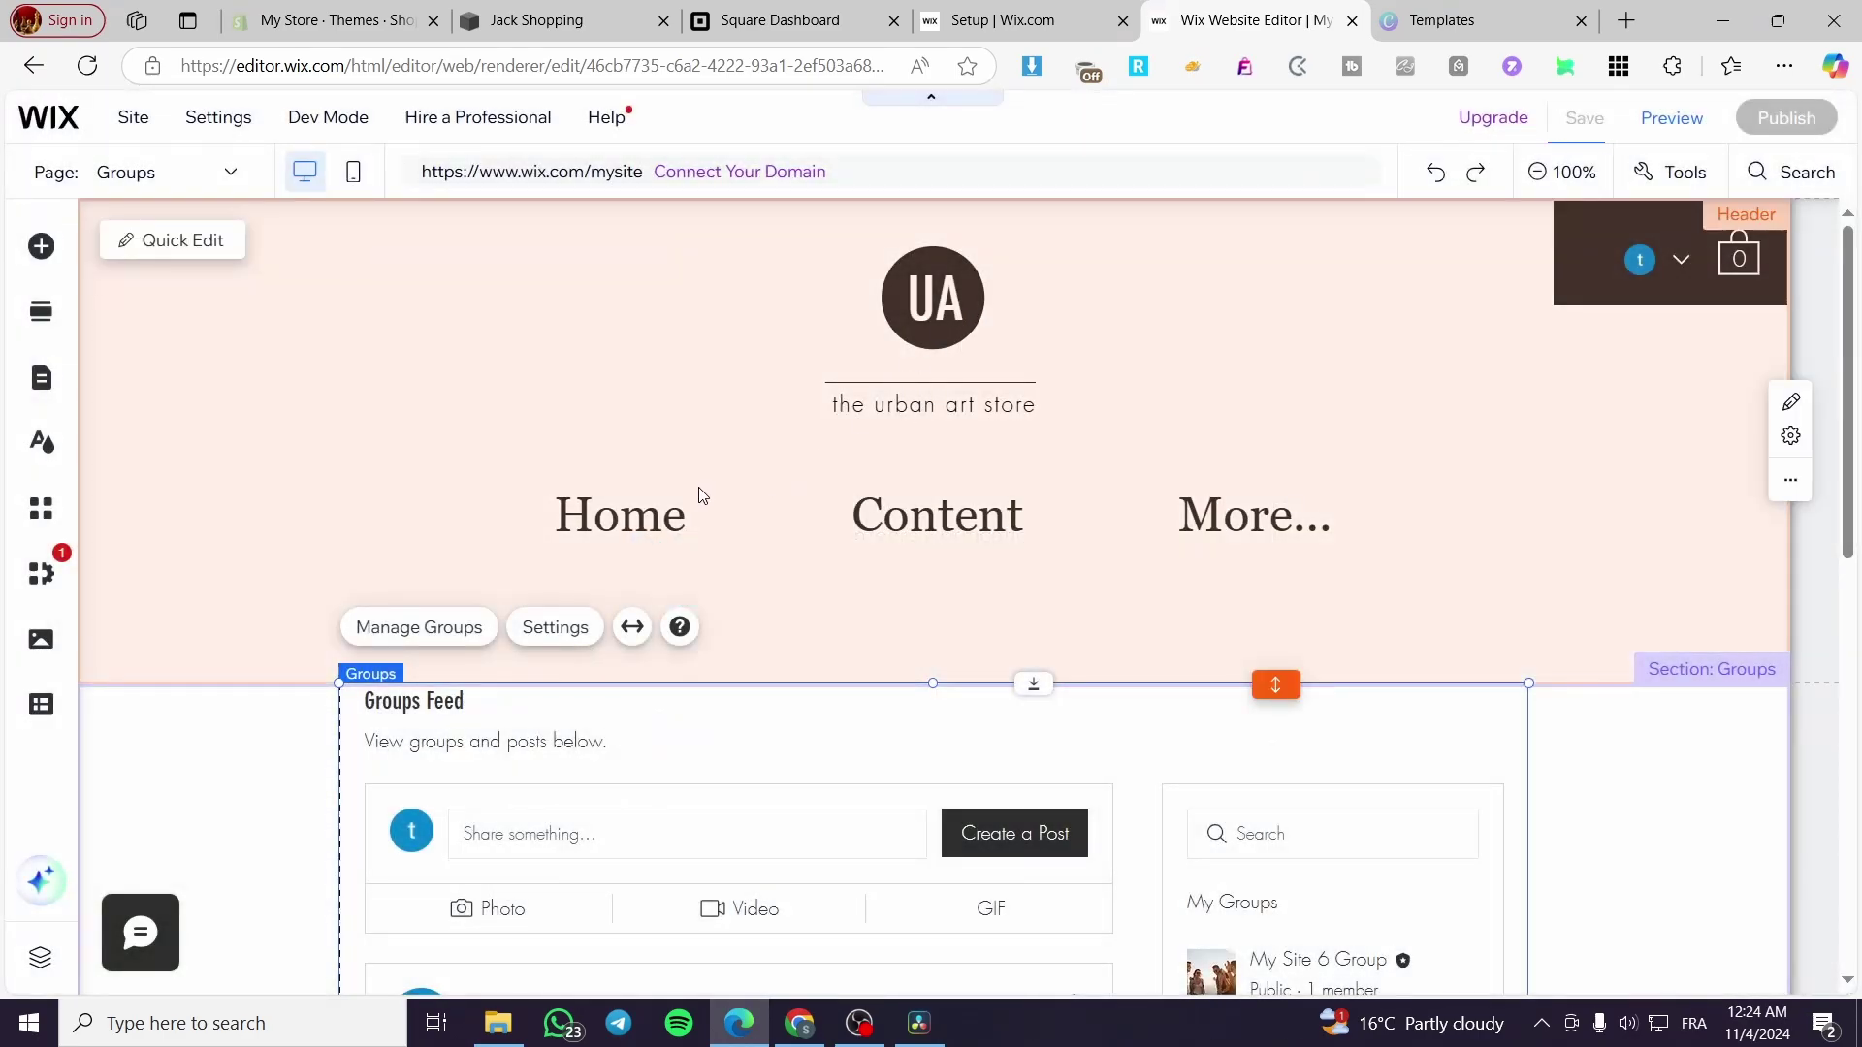
pyautogui.scroll(-3, 1170, 603)
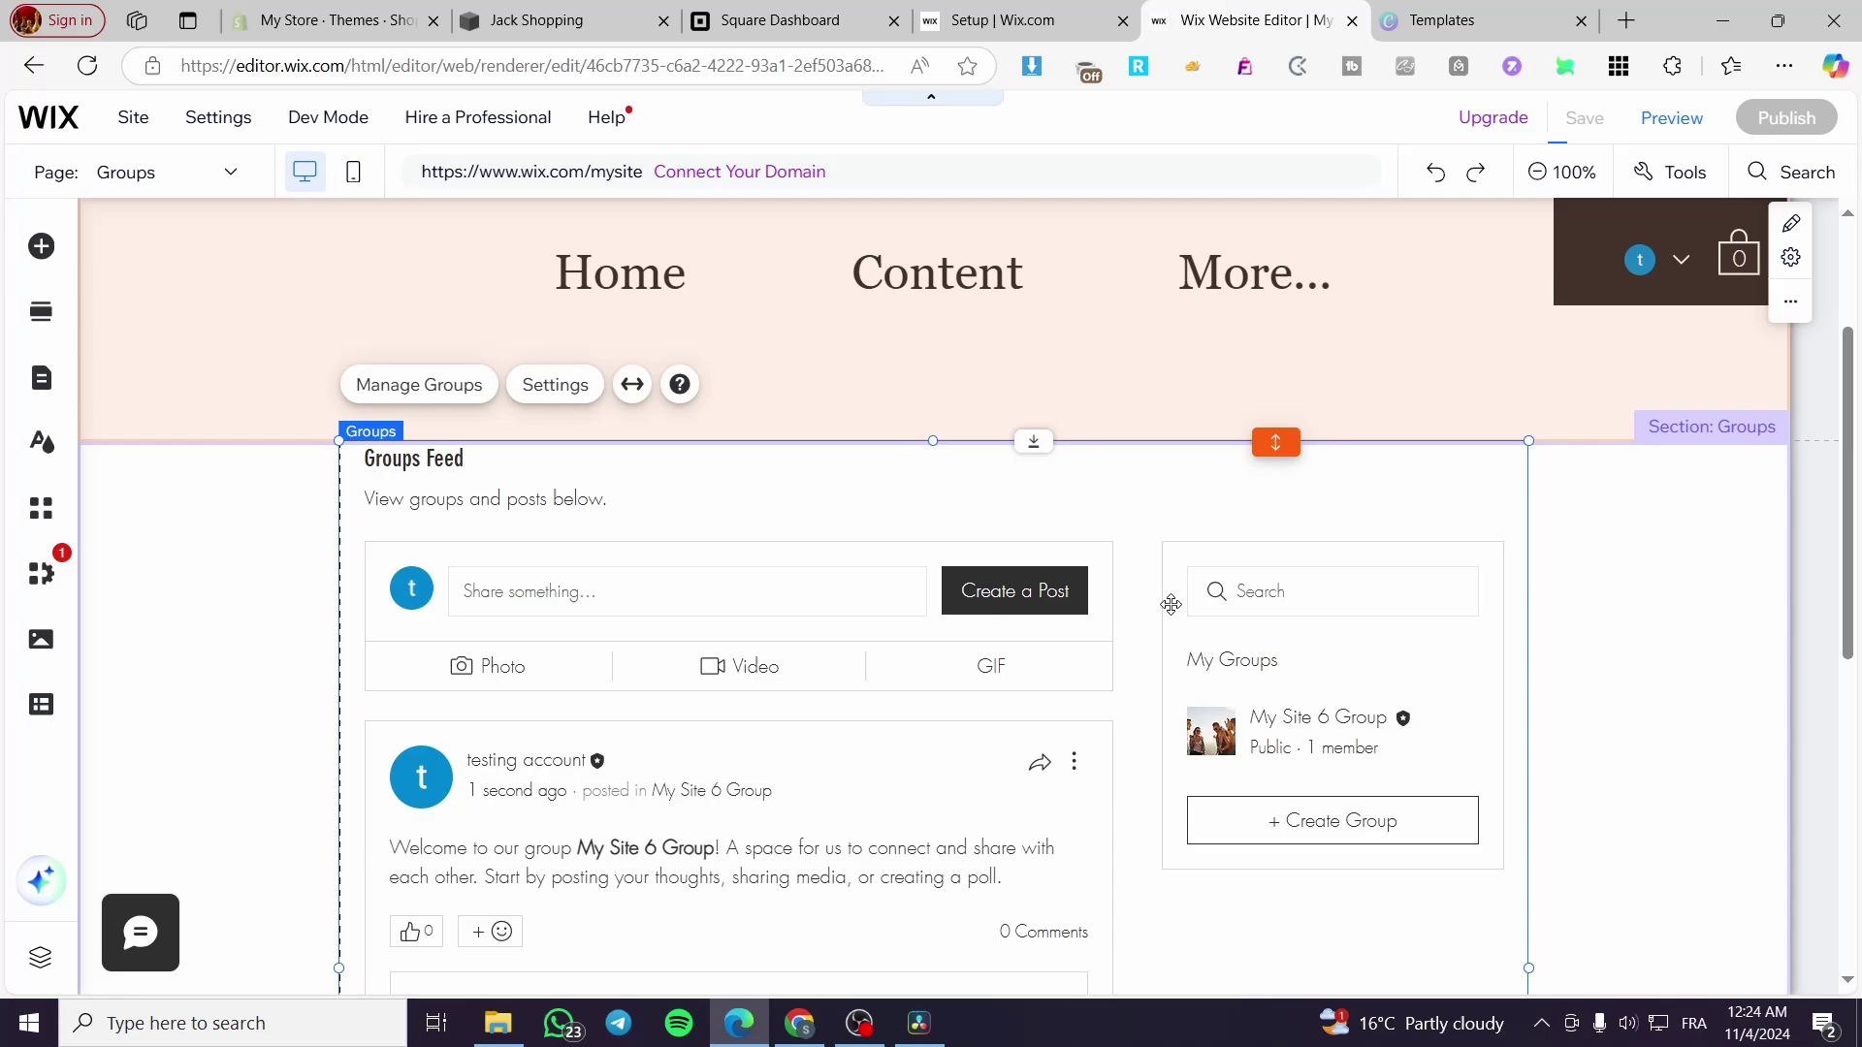
pyautogui.scroll(-1, 1171, 603)
pyautogui.scroll(-6, 1474, 586)
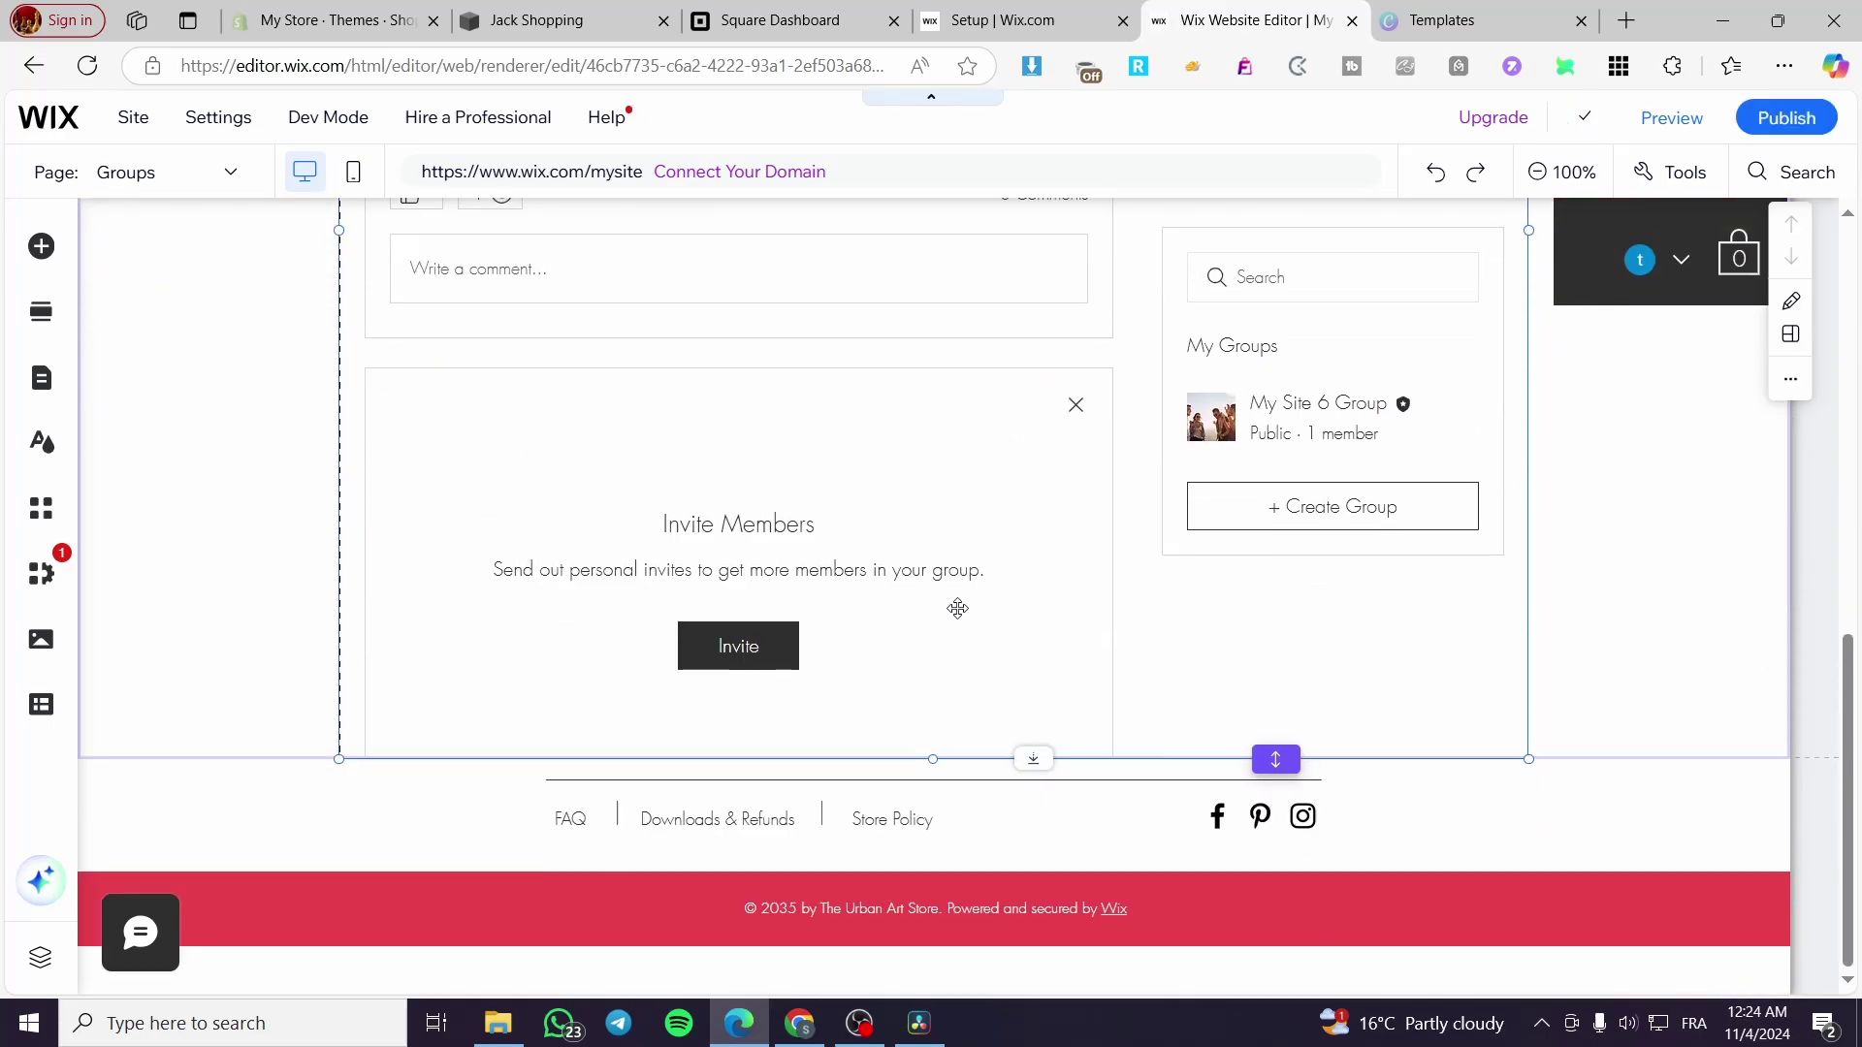
pyautogui.scroll(10, 958, 608)
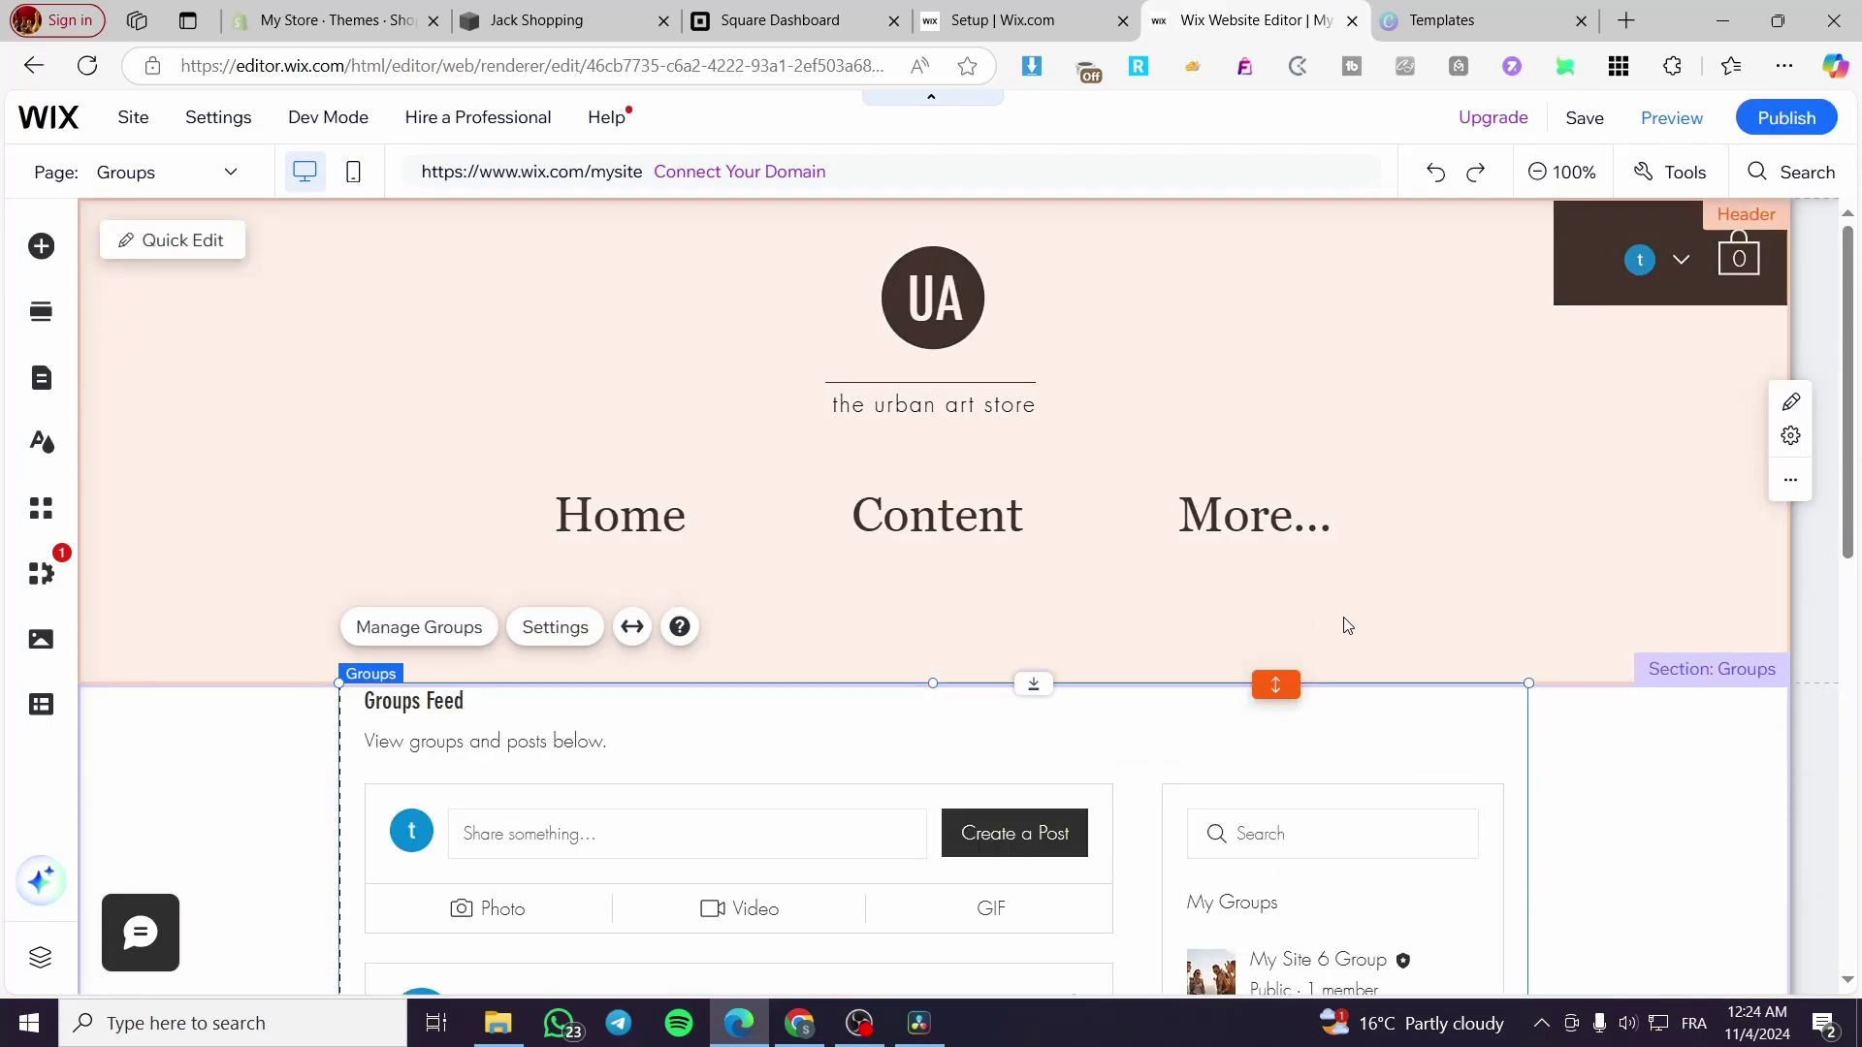
pyautogui.scroll(-6, 1113, 561)
pyautogui.scroll(1, 392, 405)
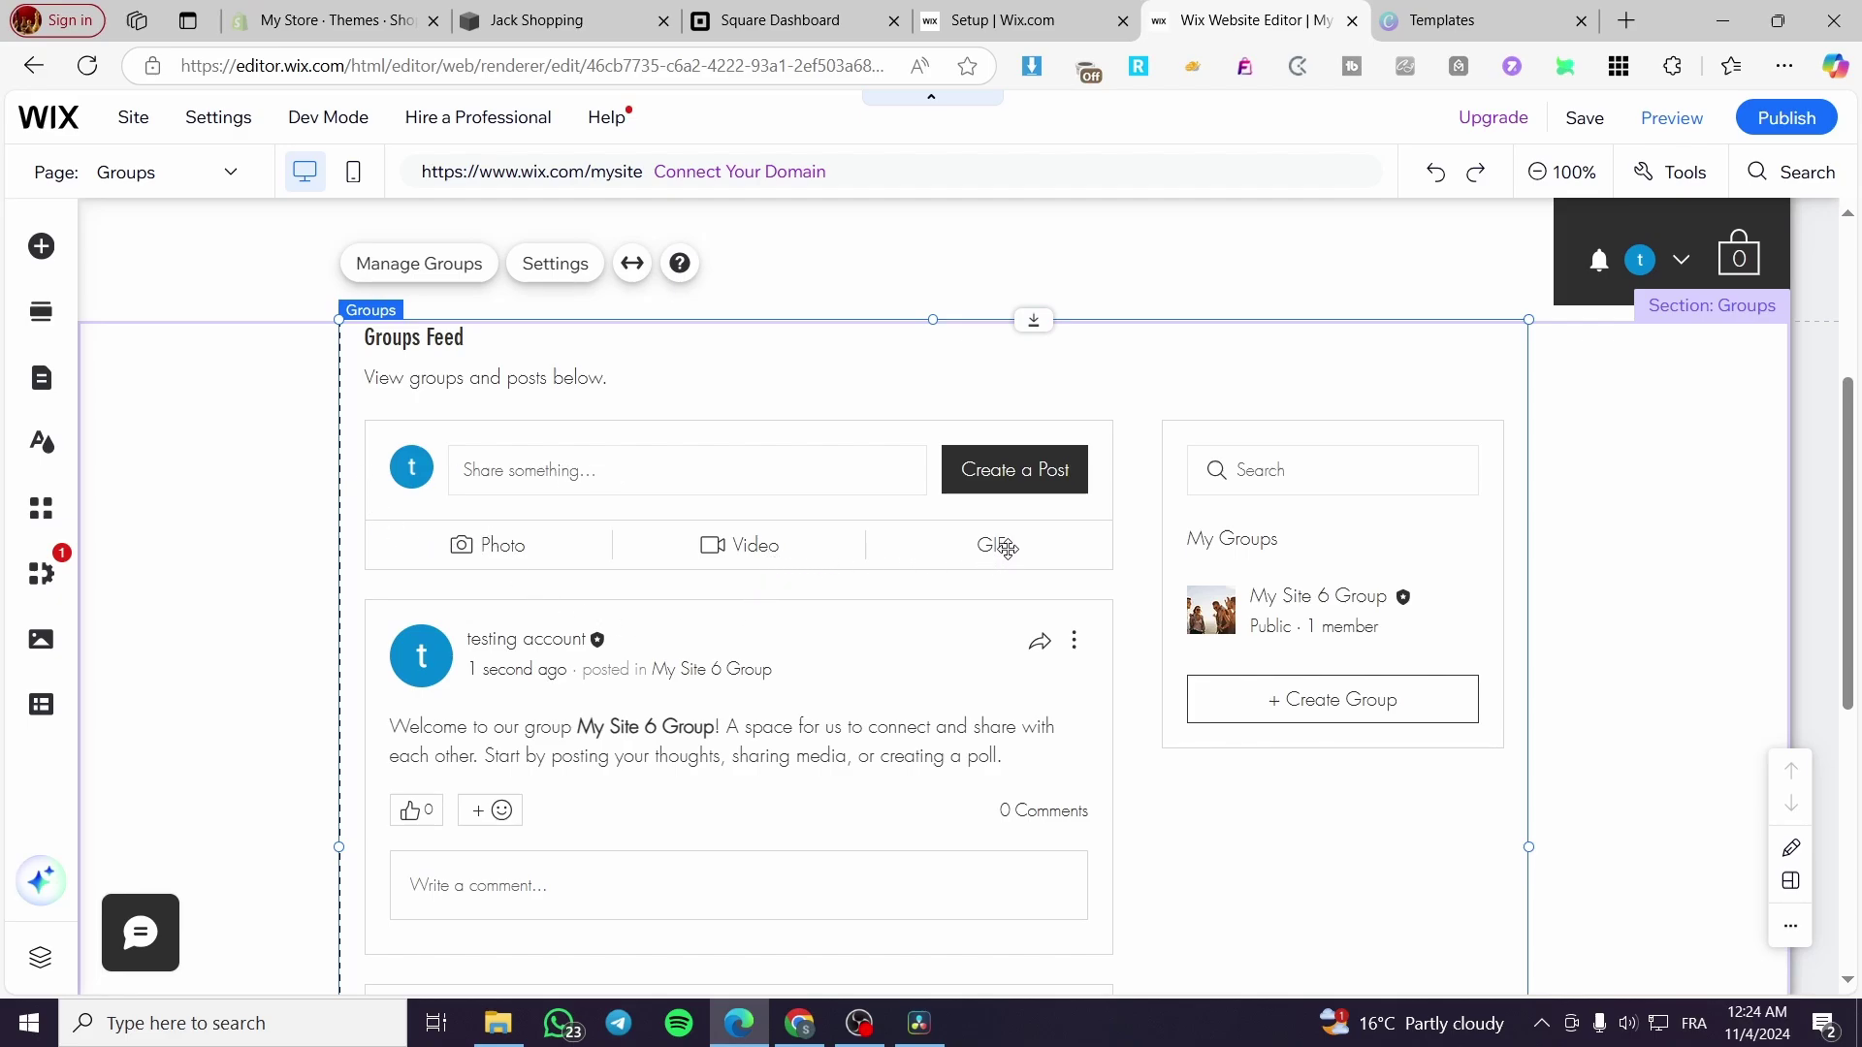
pyautogui.scroll(-2, 490, 672)
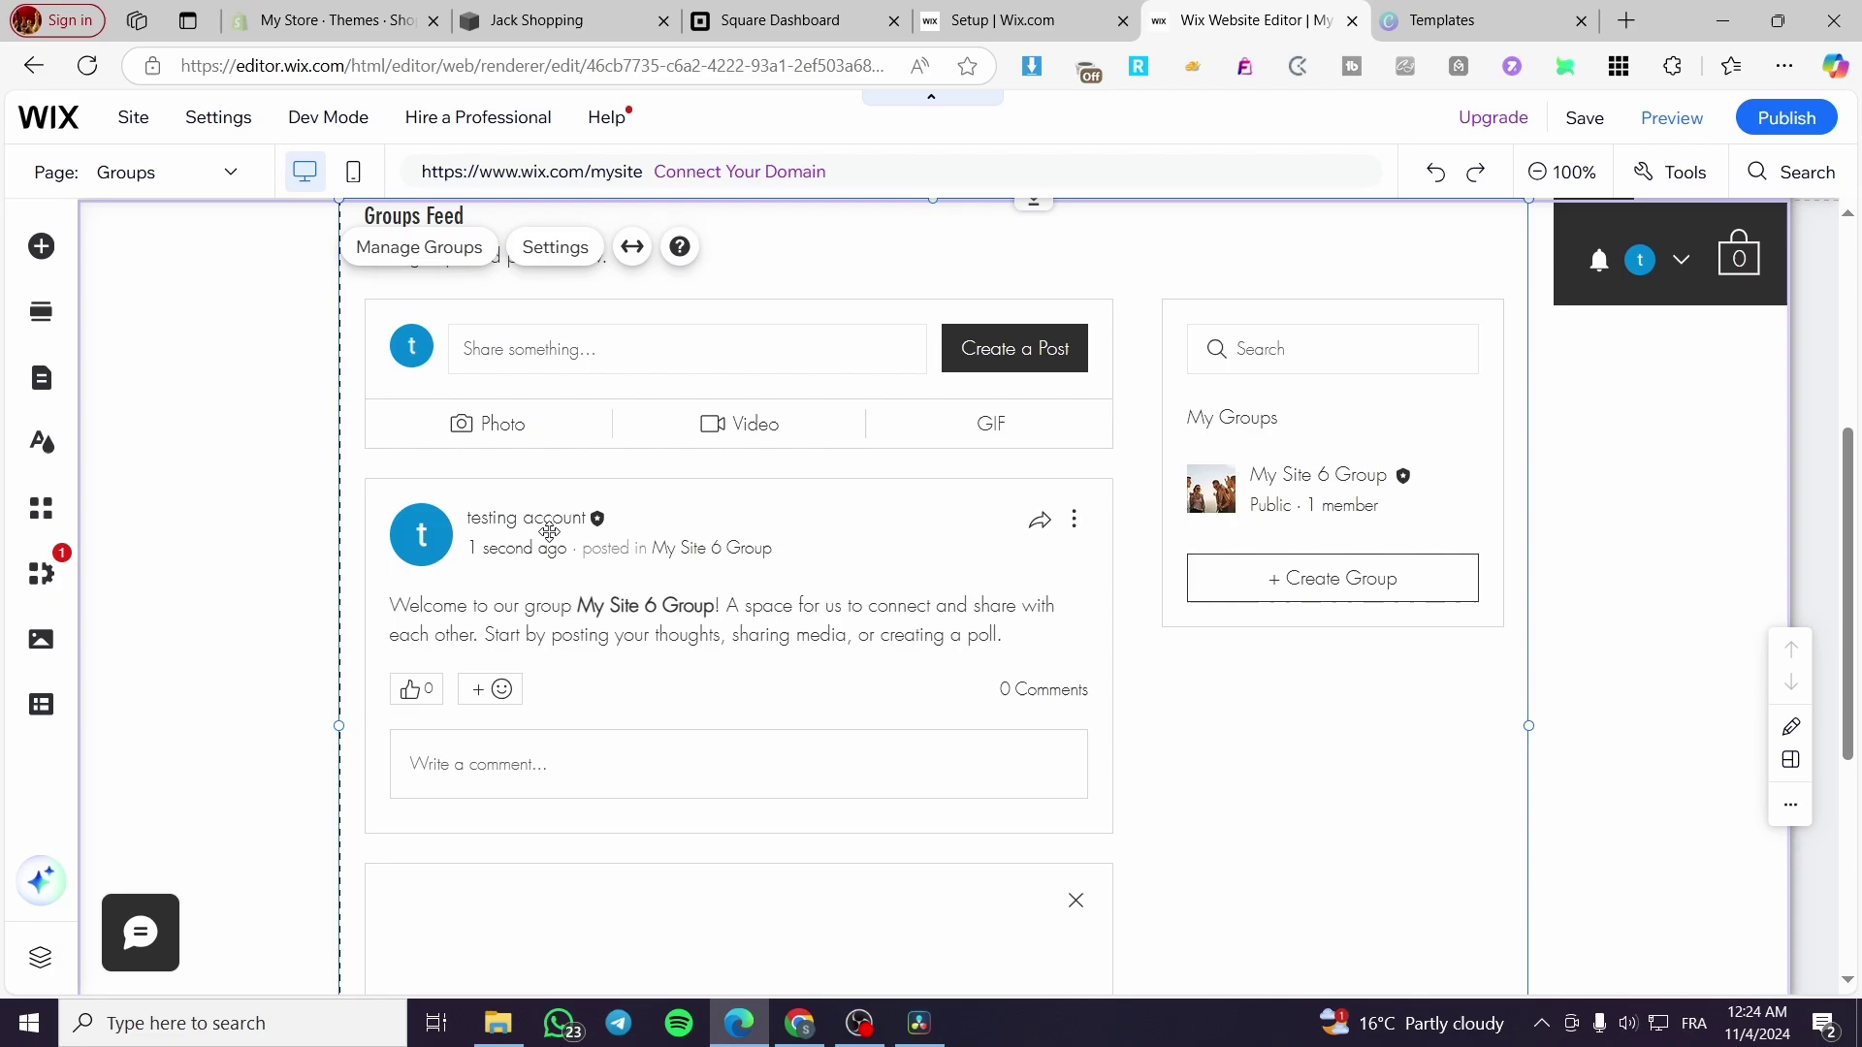
pyautogui.click(1688, 261)
pyautogui.click(1649, 374)
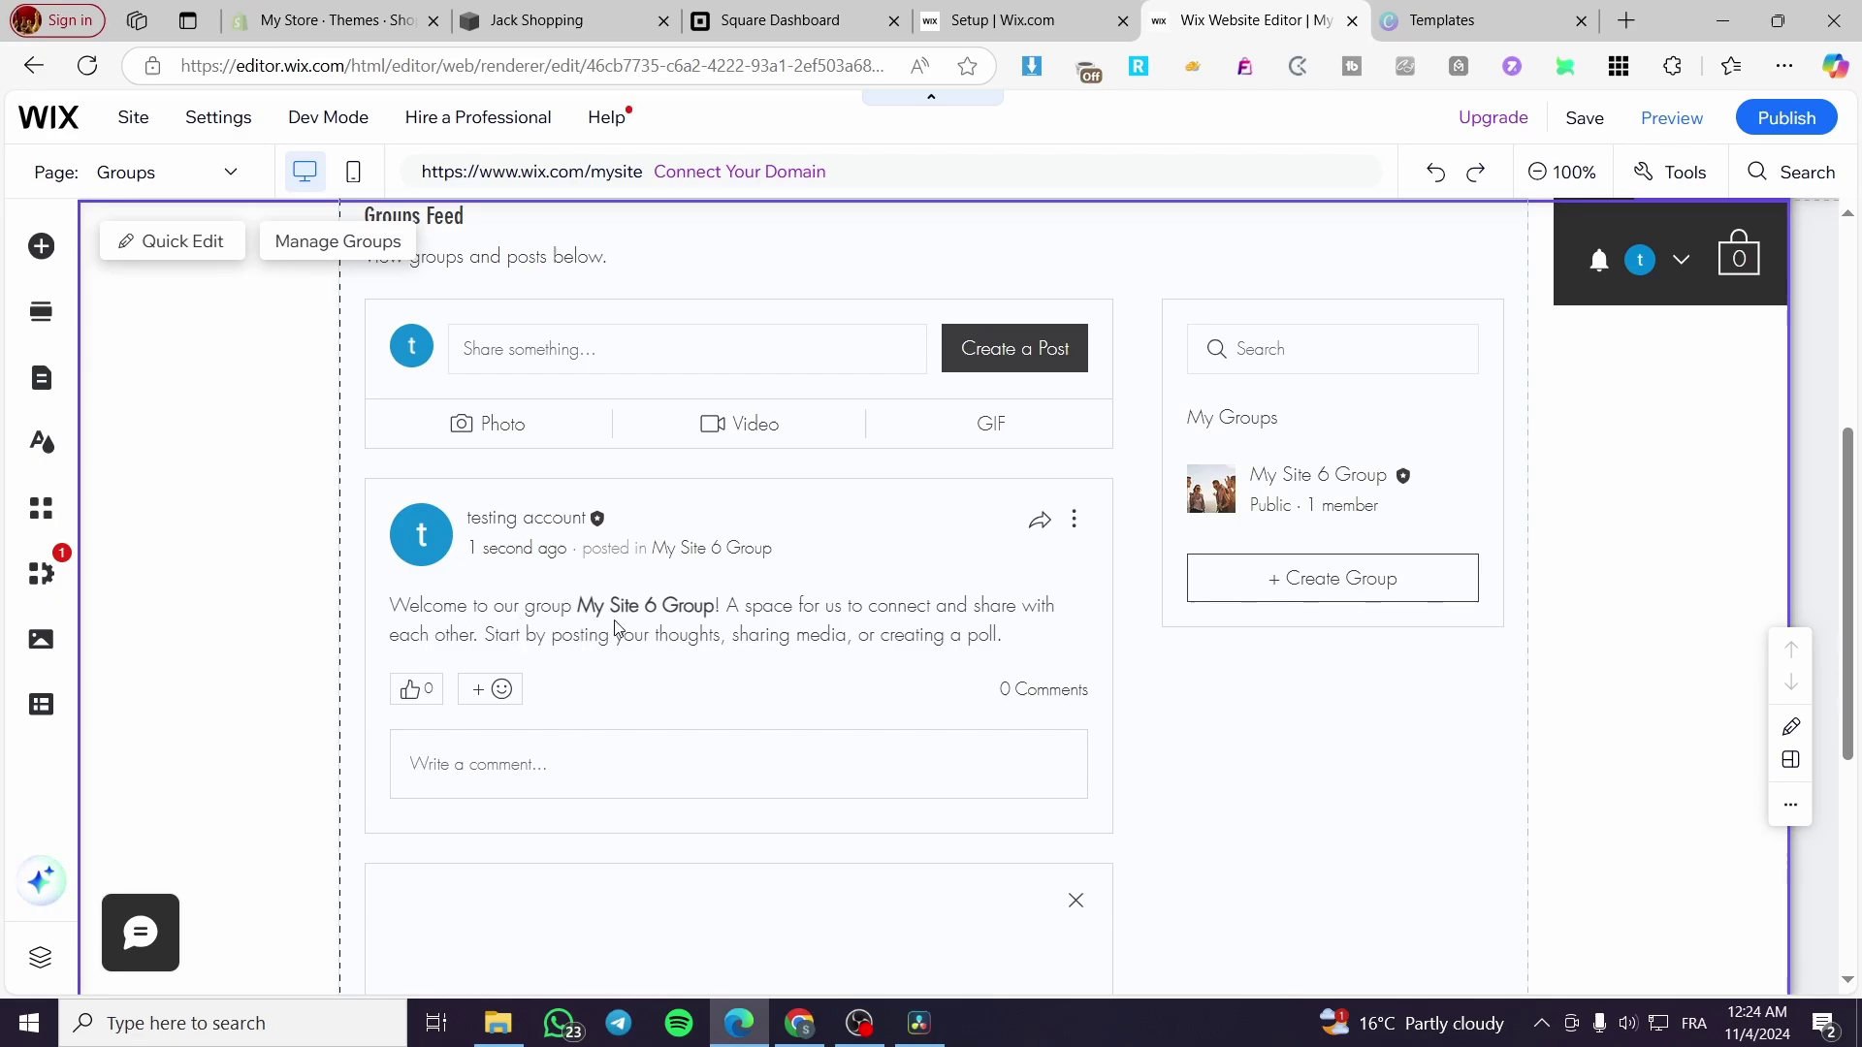
pyautogui.scroll(4, 650, 524)
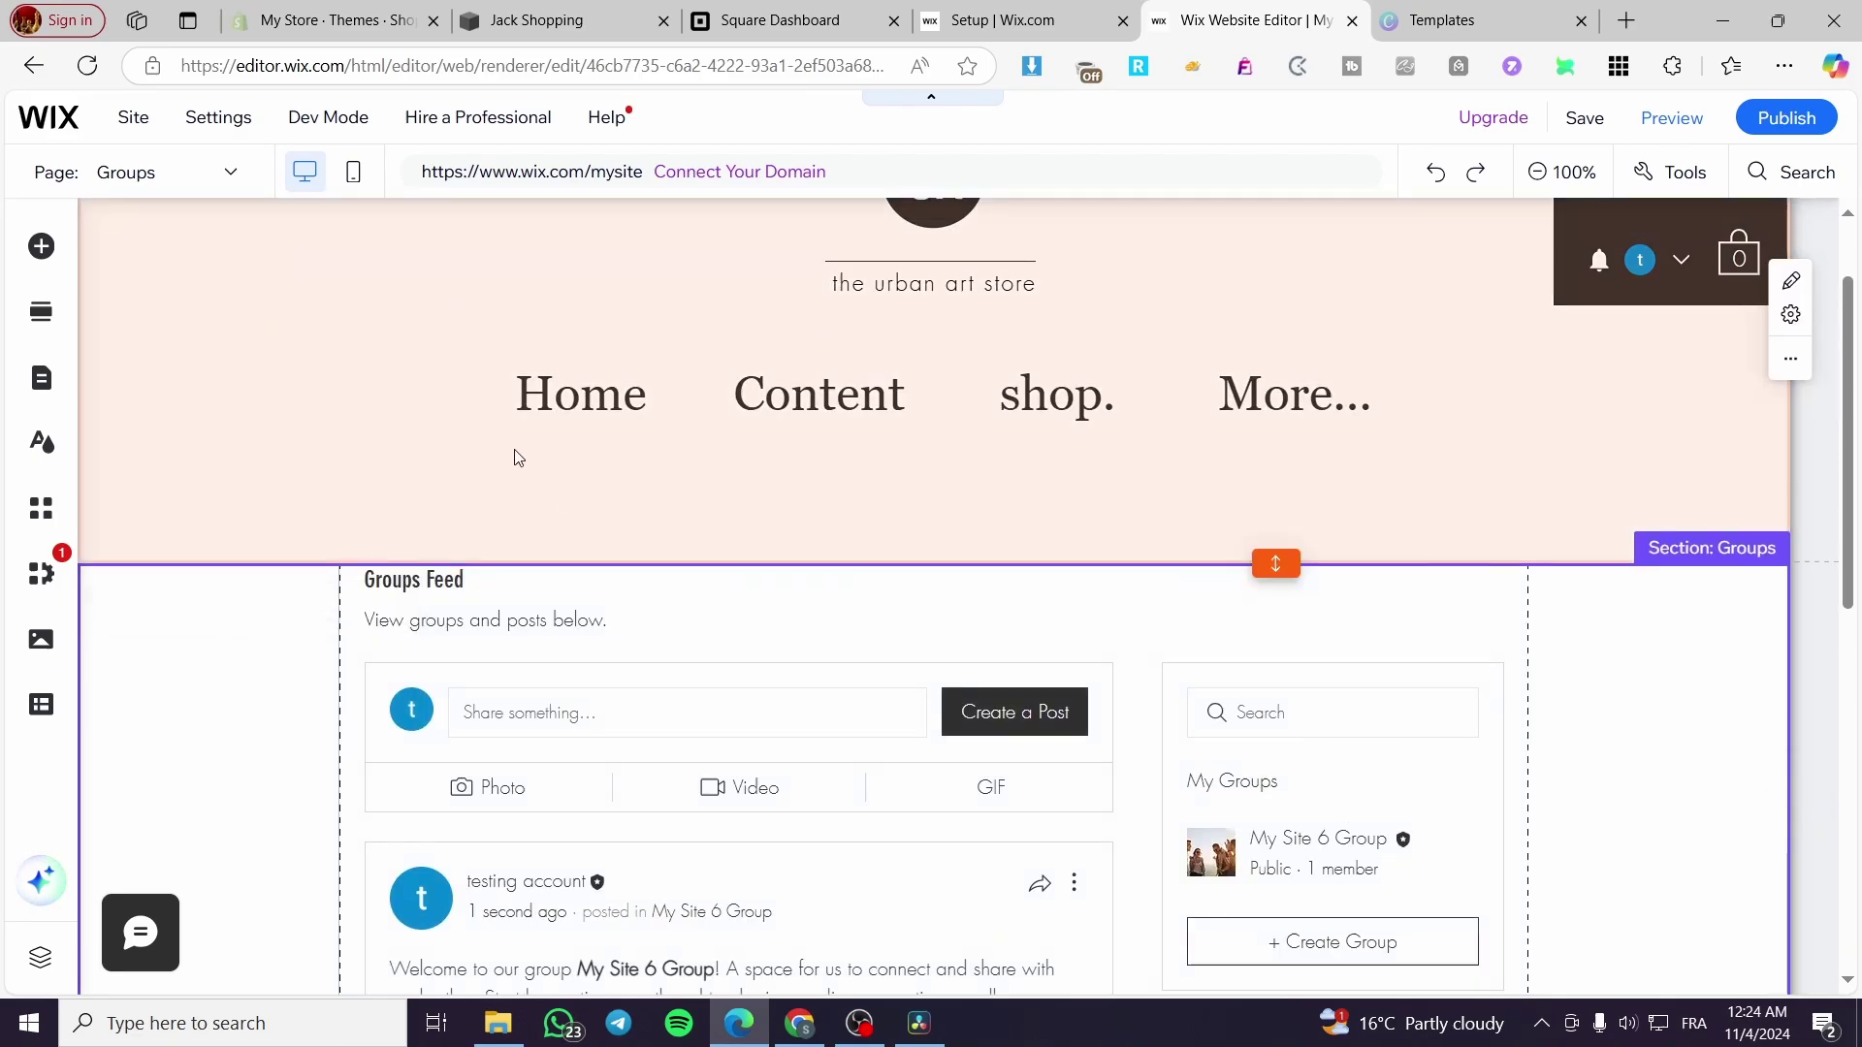
pyautogui.scroll(-5, 544, 627)
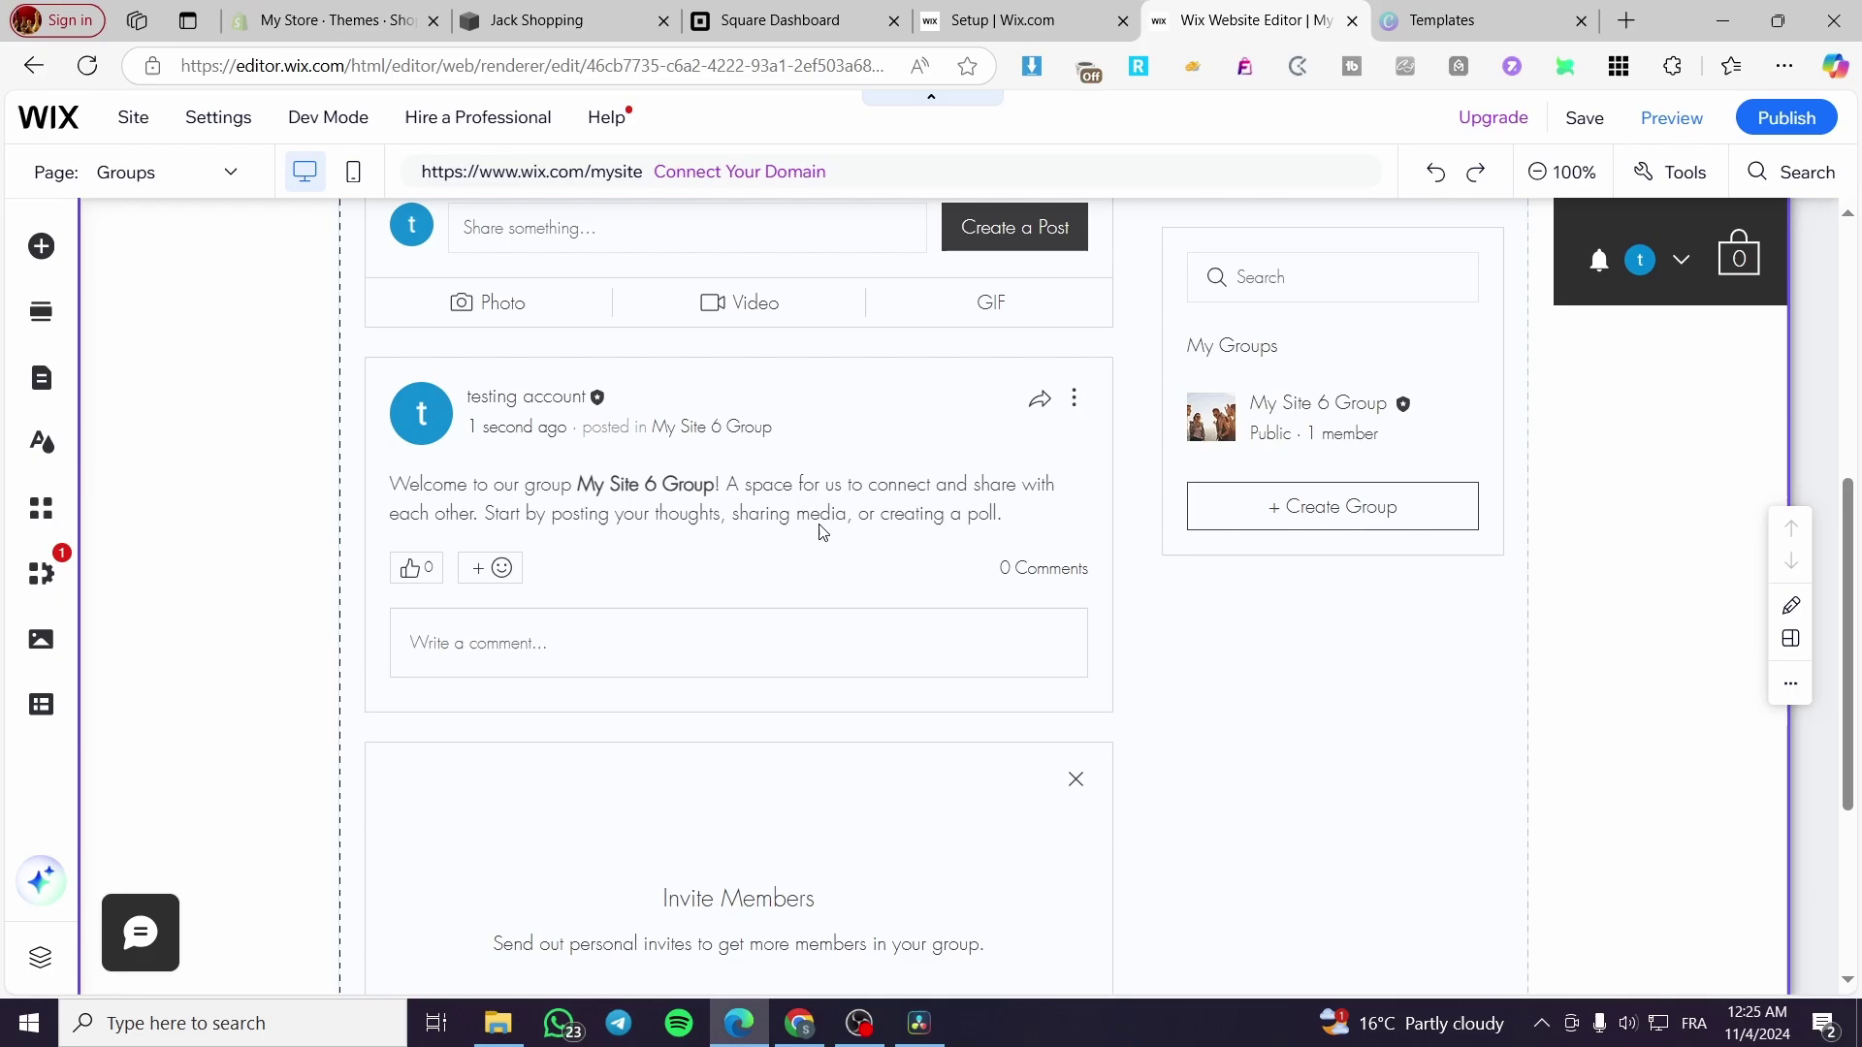
pyautogui.click(766, 454)
pyautogui.scroll(3, 737, 490)
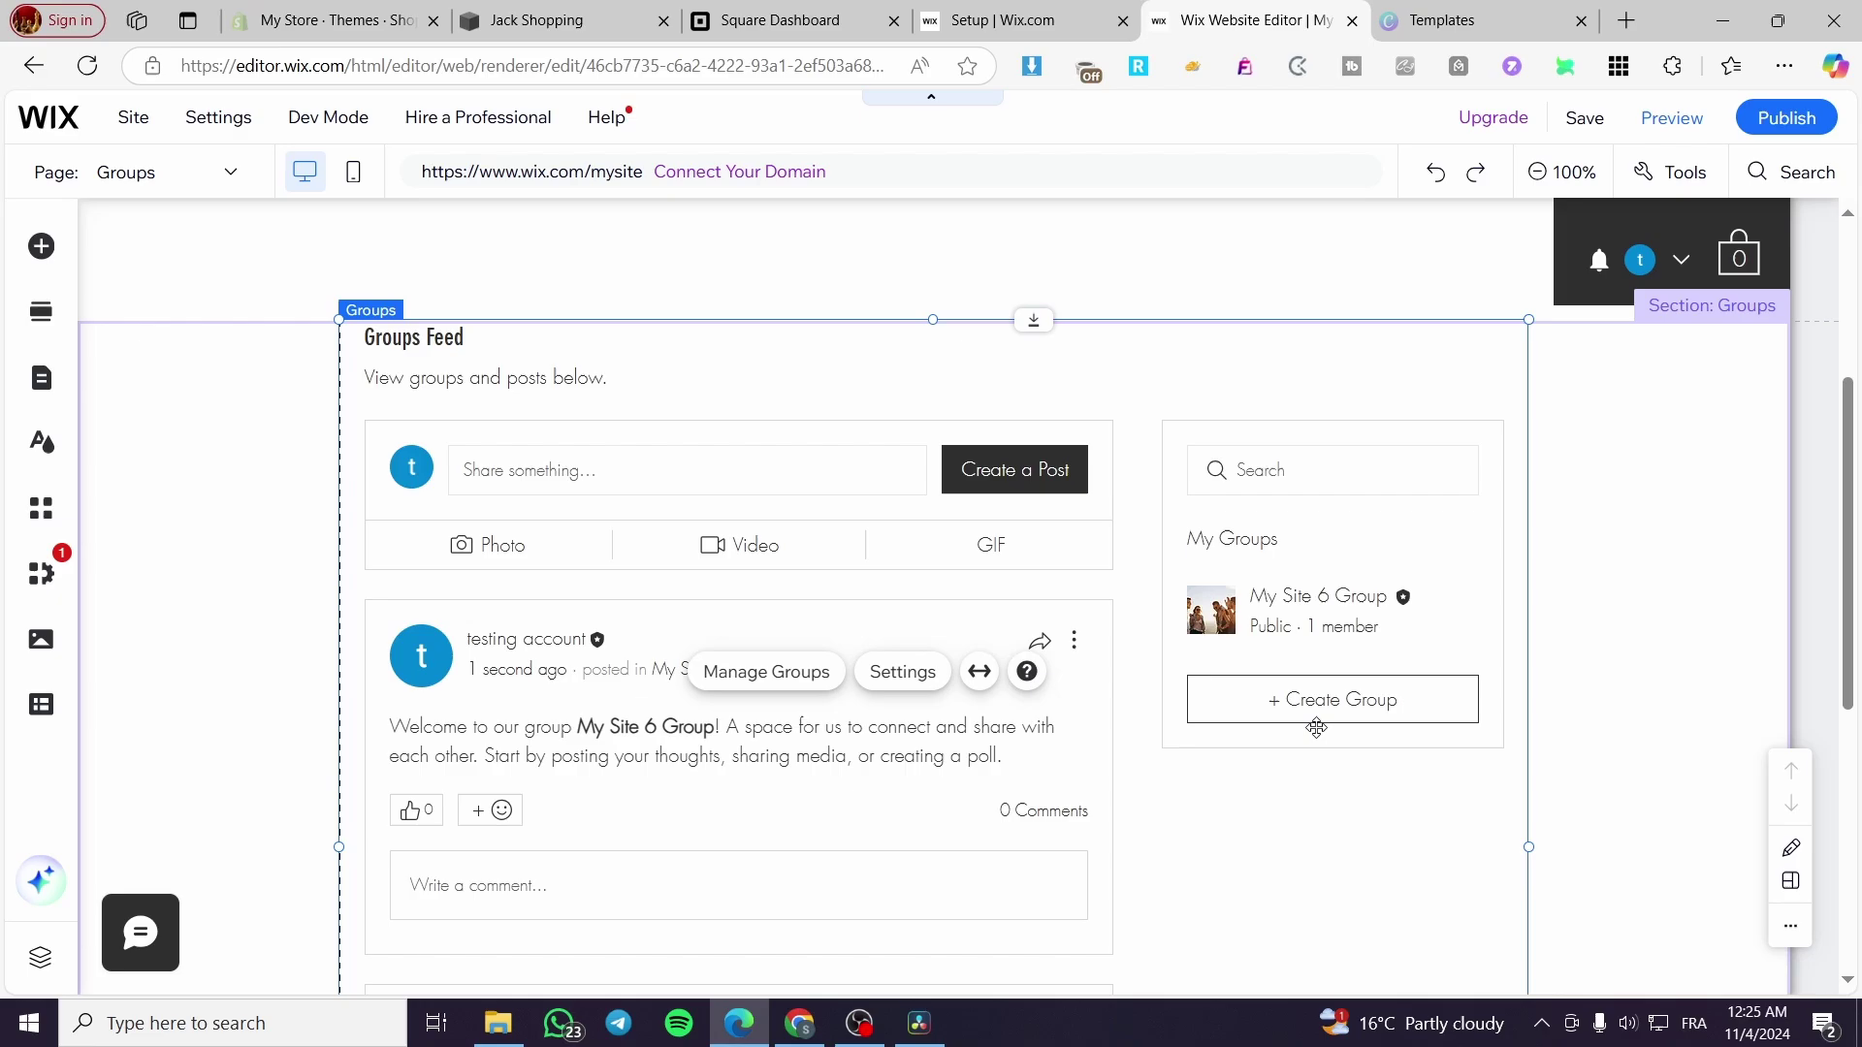
pyautogui.scroll(-3, 1317, 728)
pyautogui.scroll(-2, 650, 747)
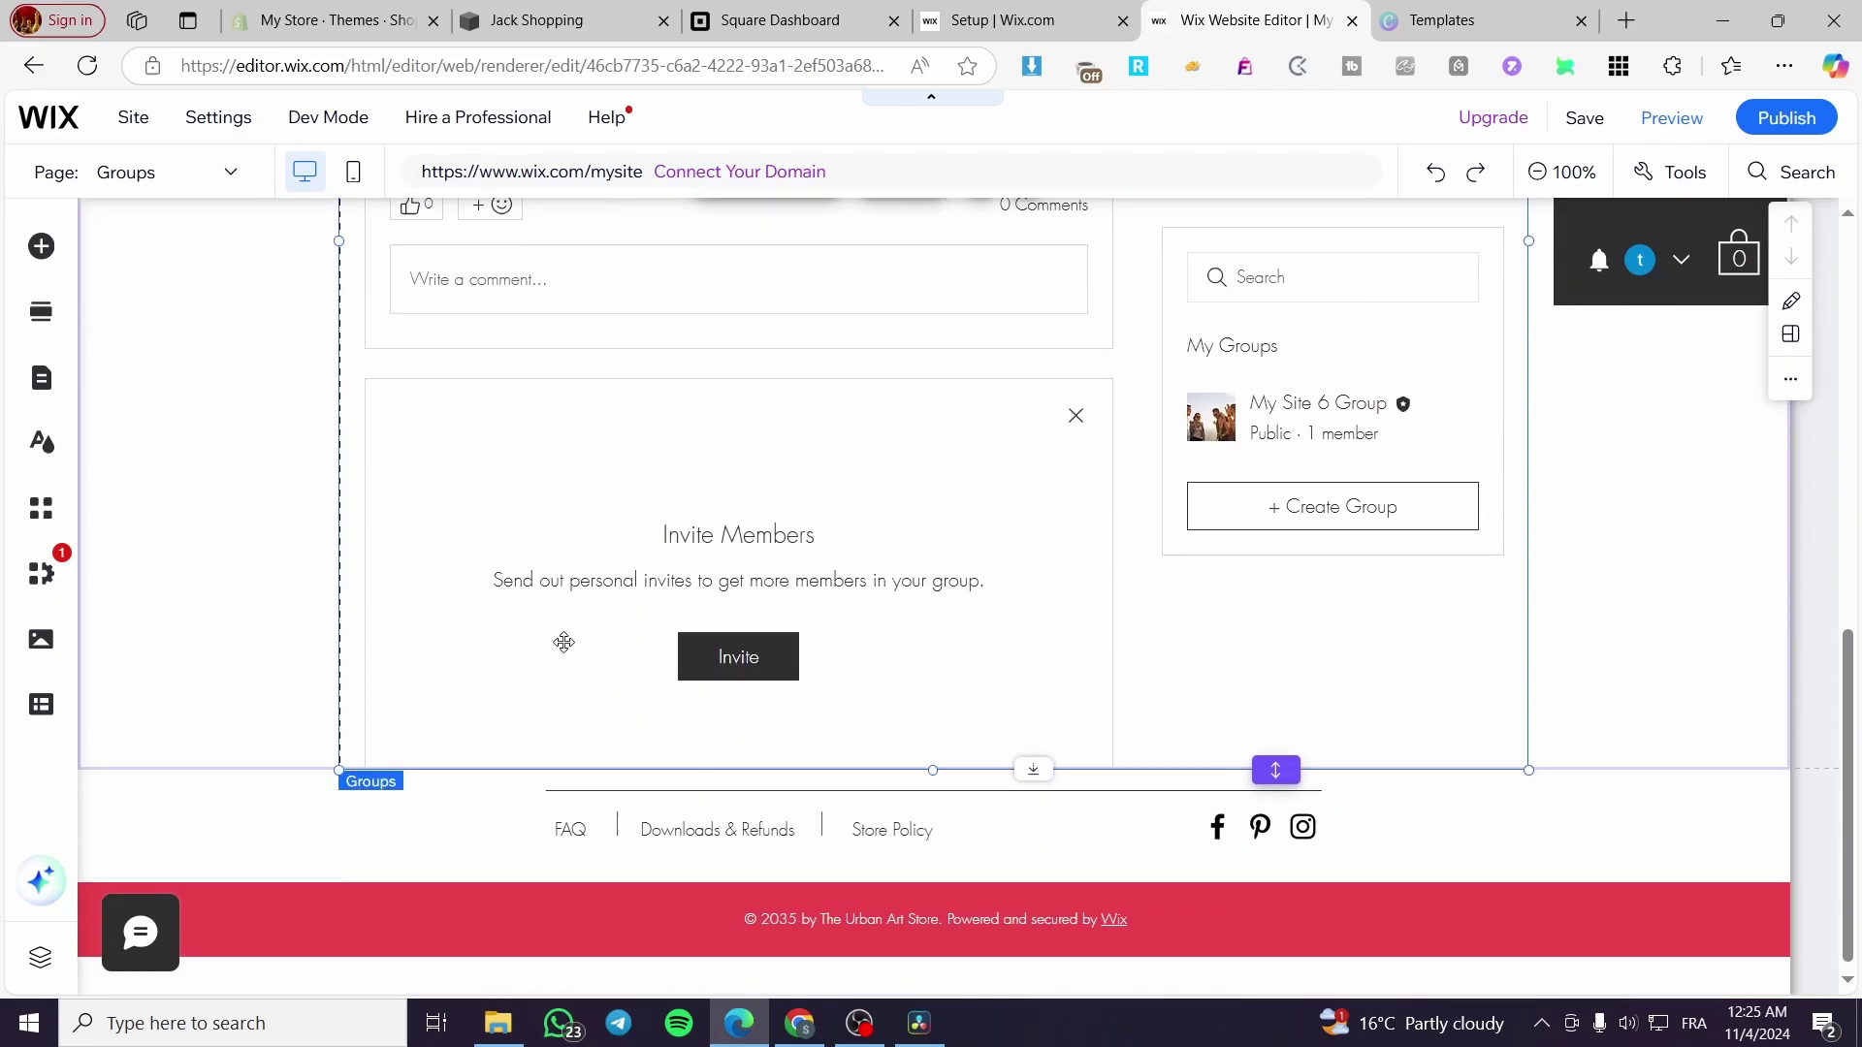
pyautogui.scroll(2, 564, 642)
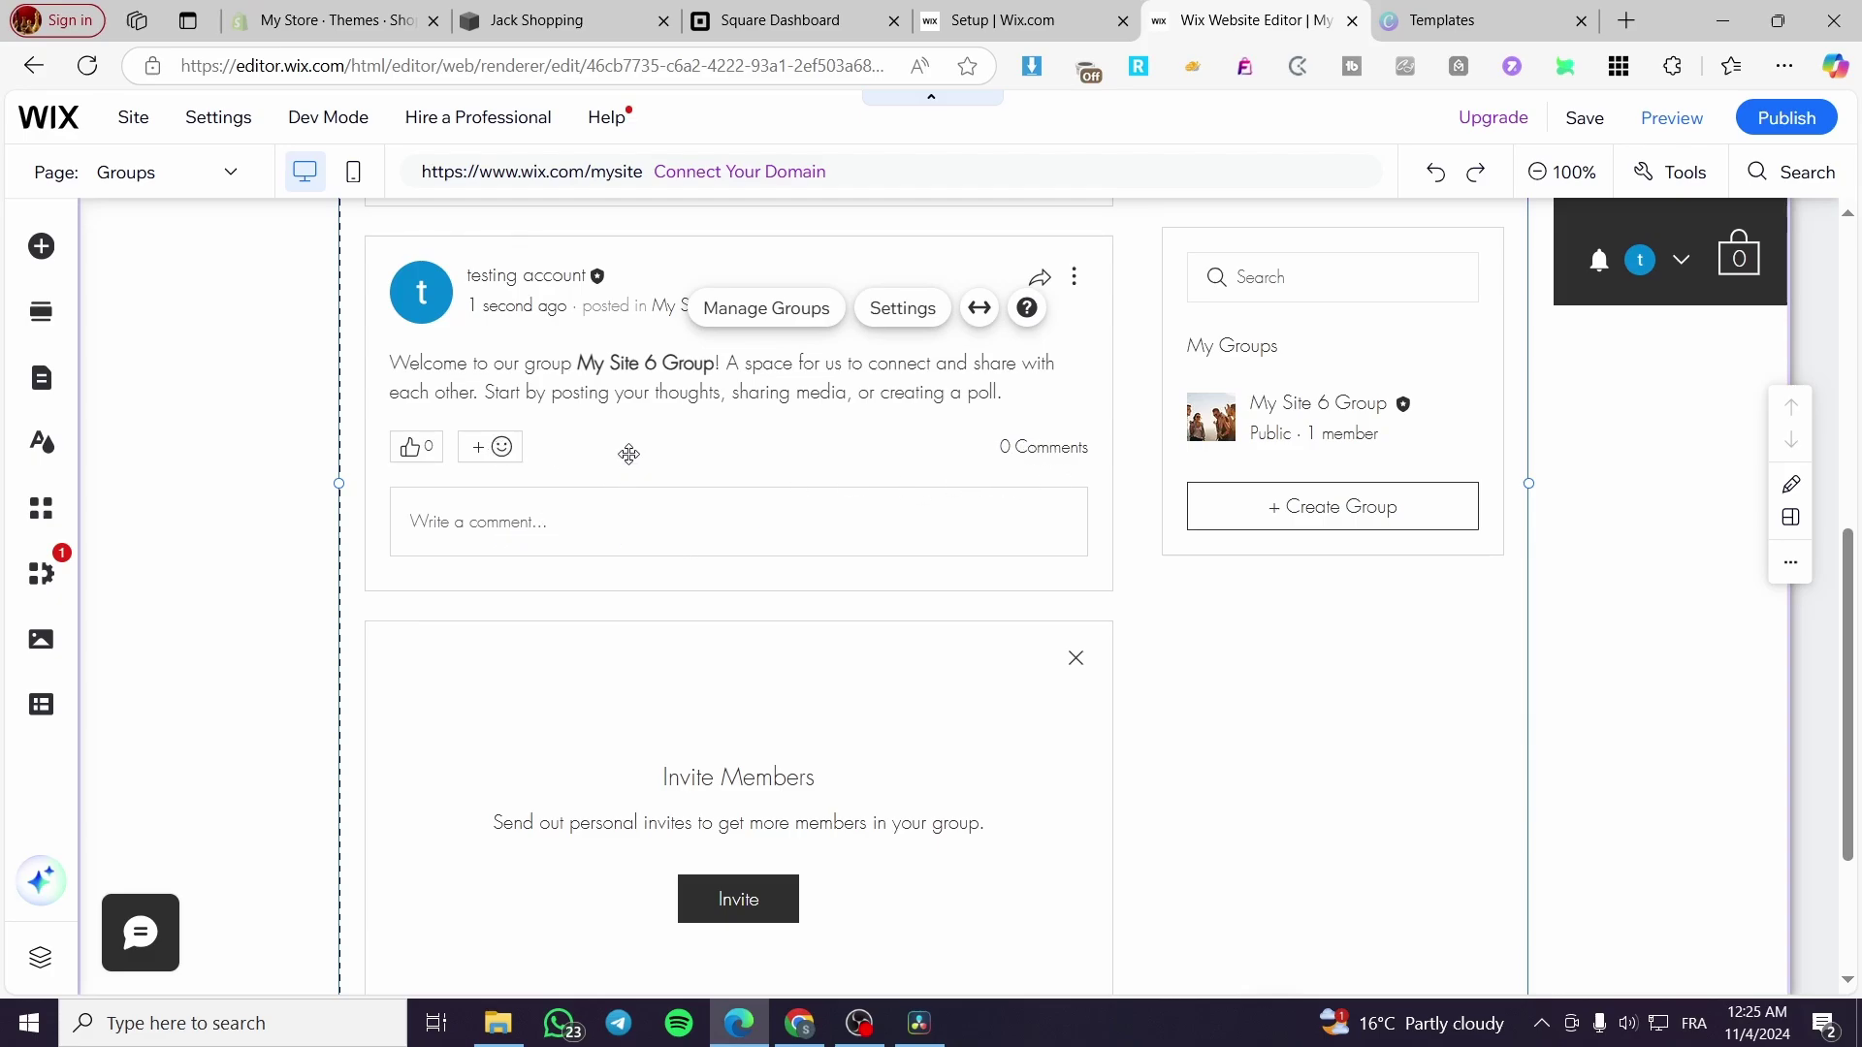
pyautogui.scroll(3, 635, 543)
pyautogui.scroll(-6, 635, 543)
pyautogui.scroll(5, 1017, 490)
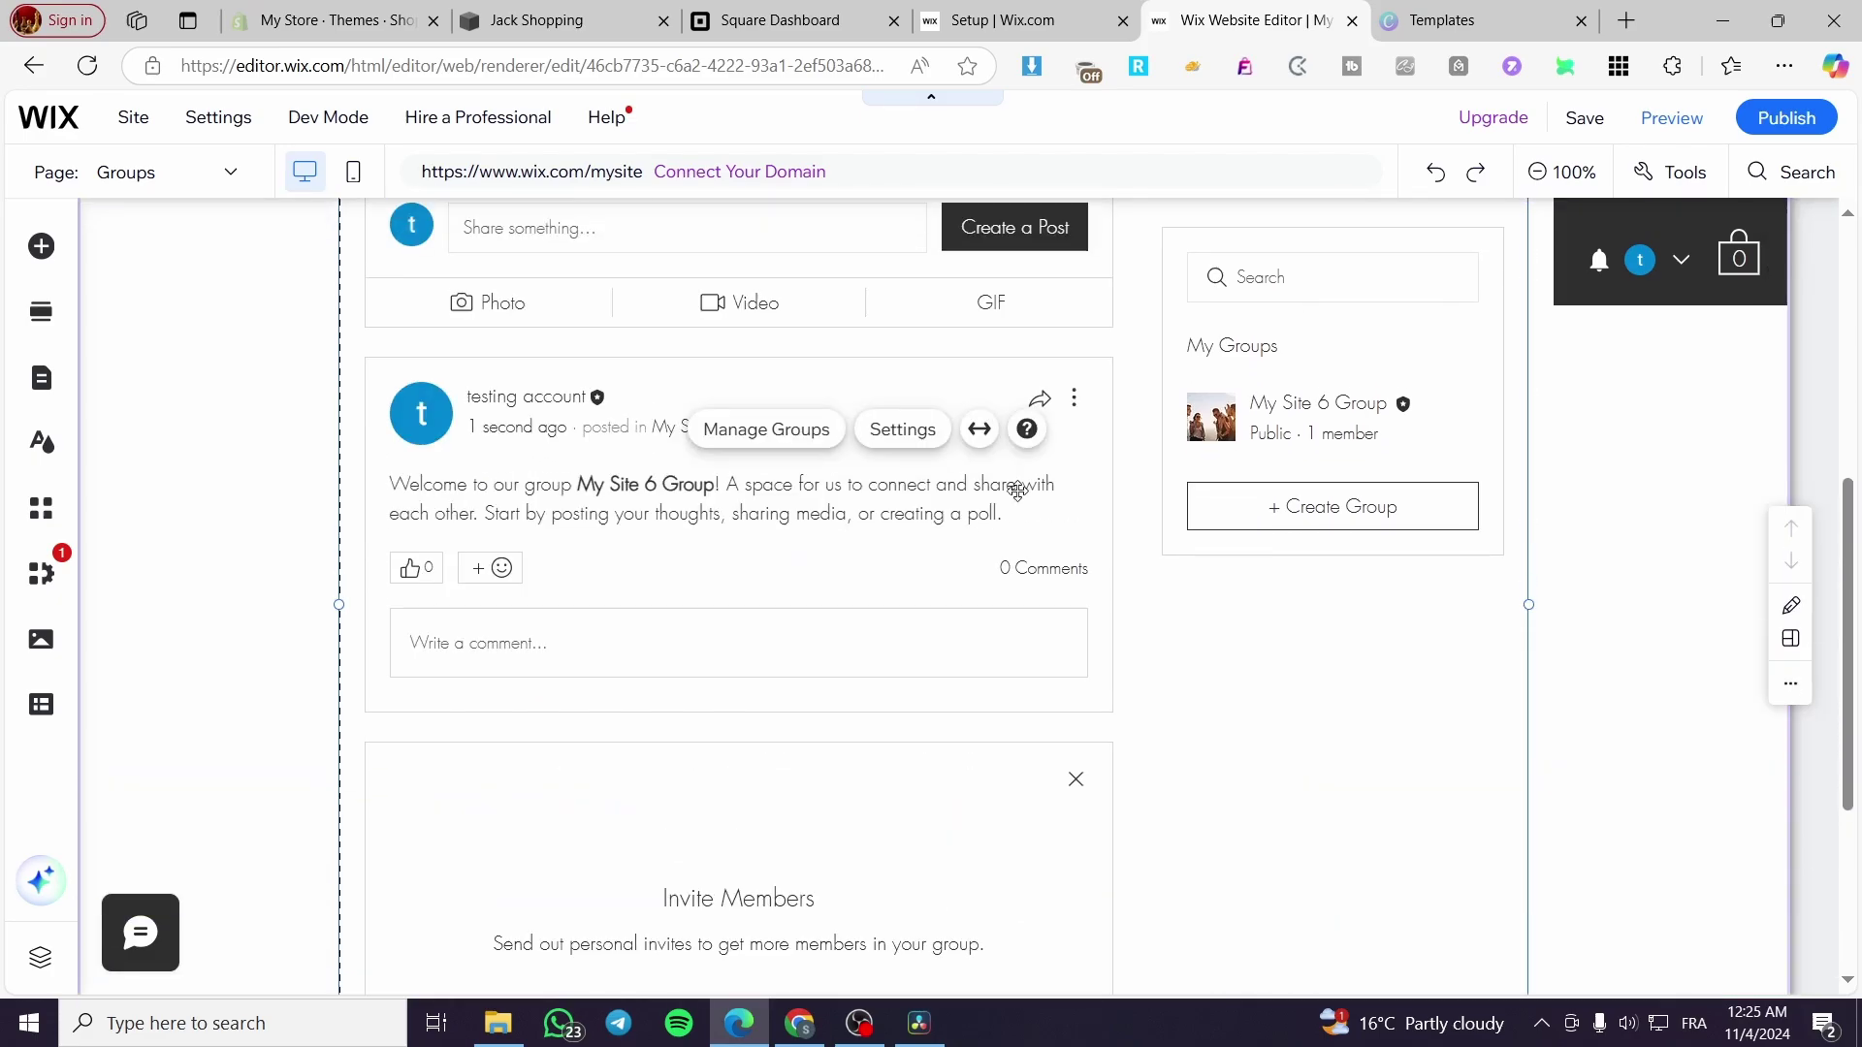
pyautogui.scroll(-4, 800, 591)
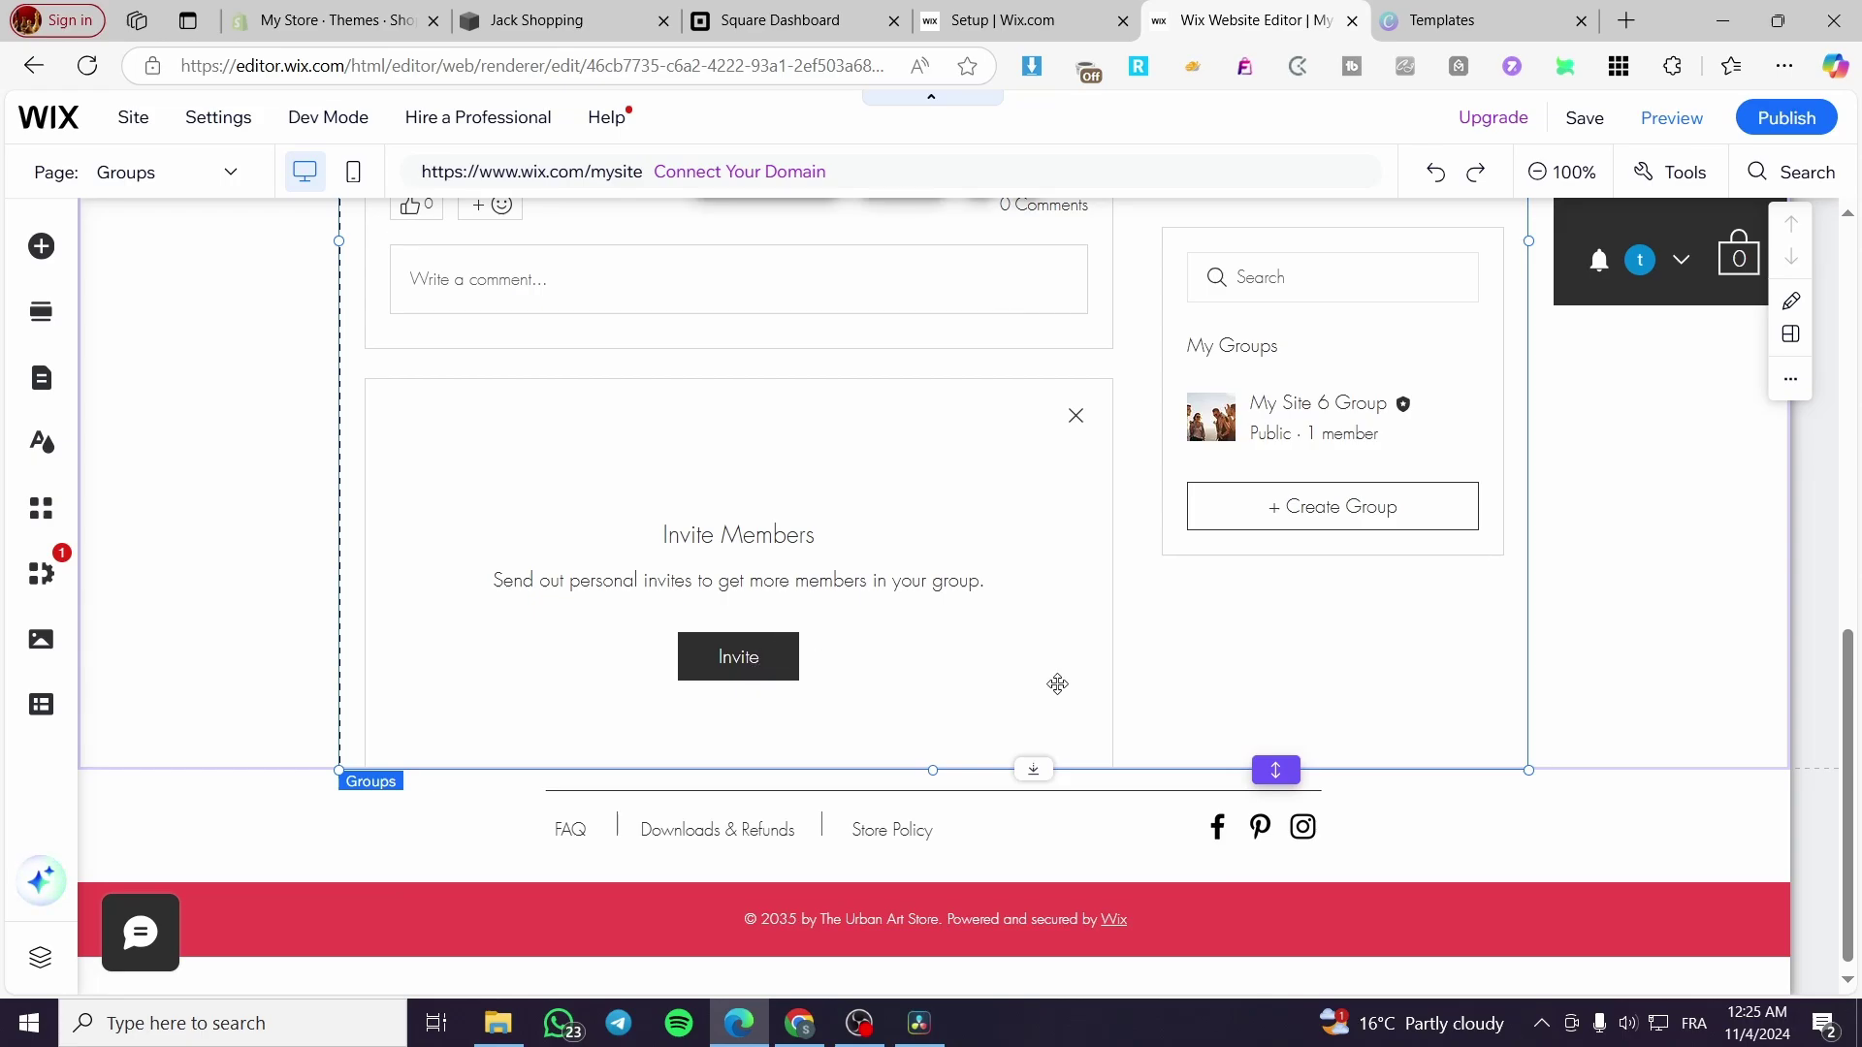
pyautogui.scroll(8, 1052, 677)
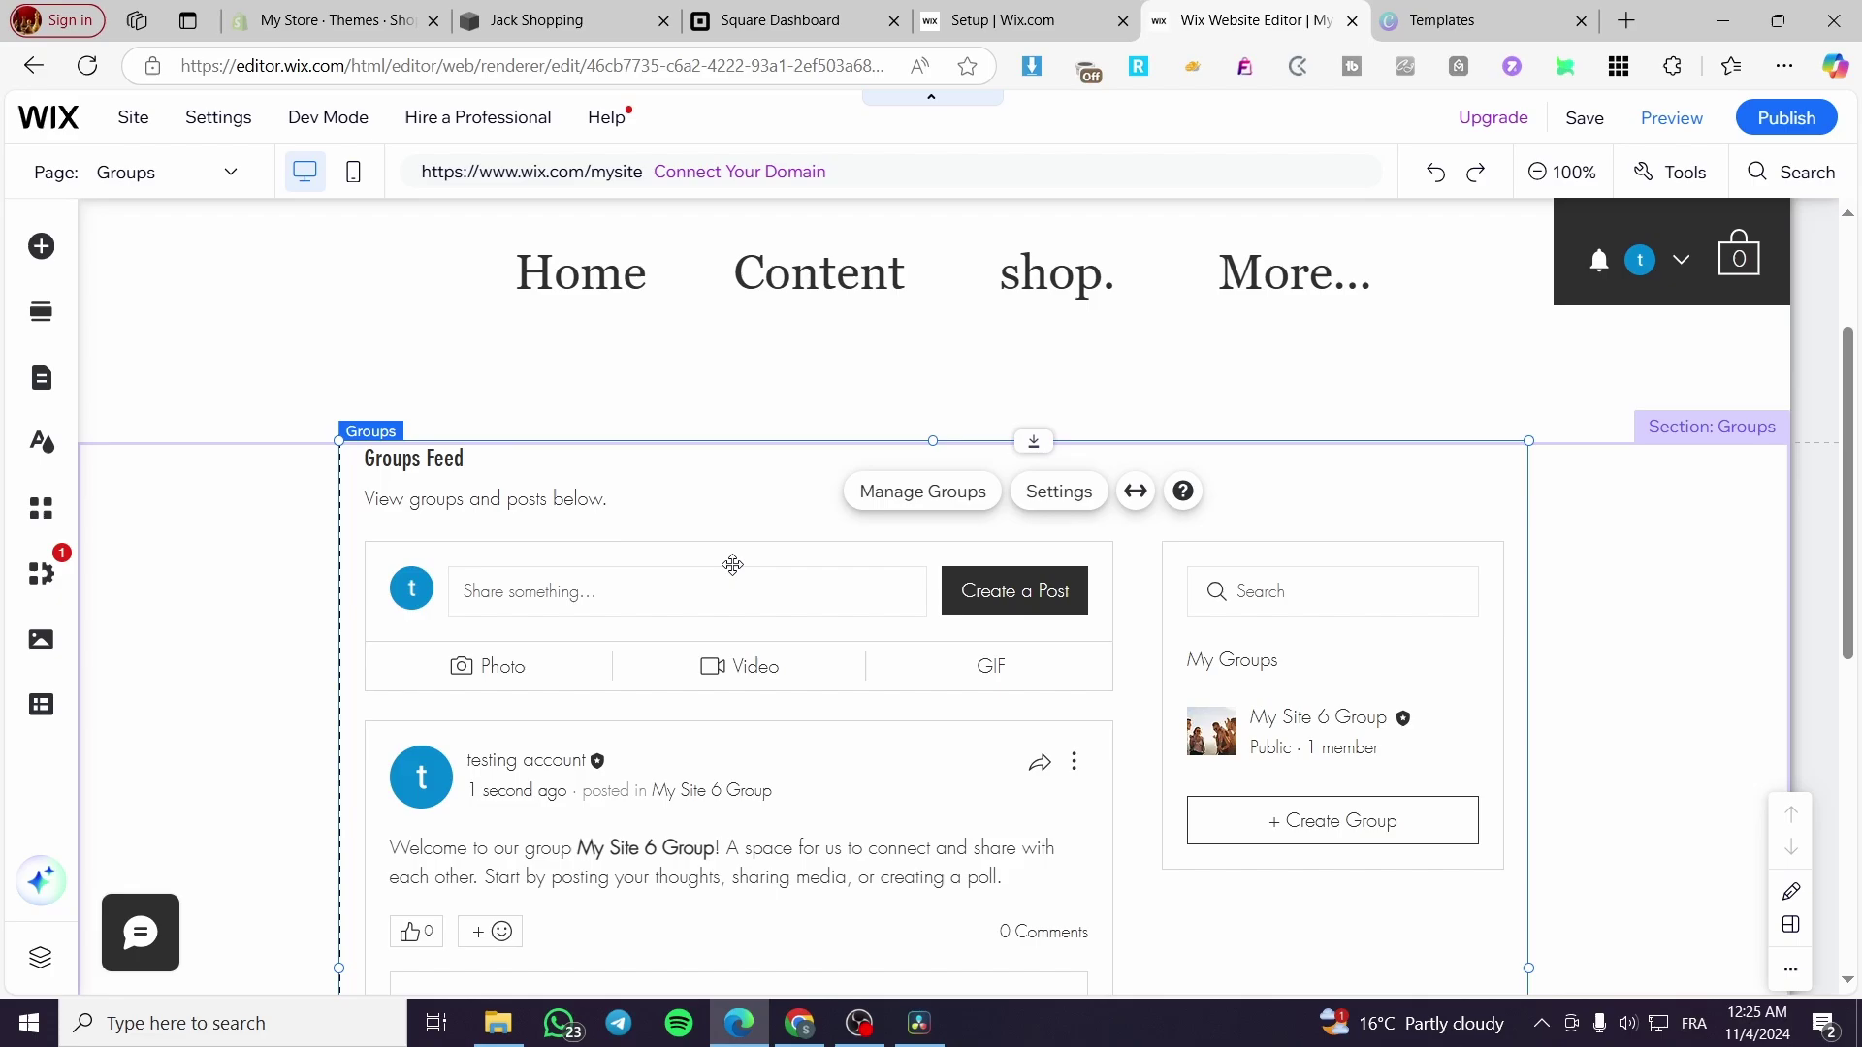
pyautogui.click(205, 602)
pyautogui.click(546, 597)
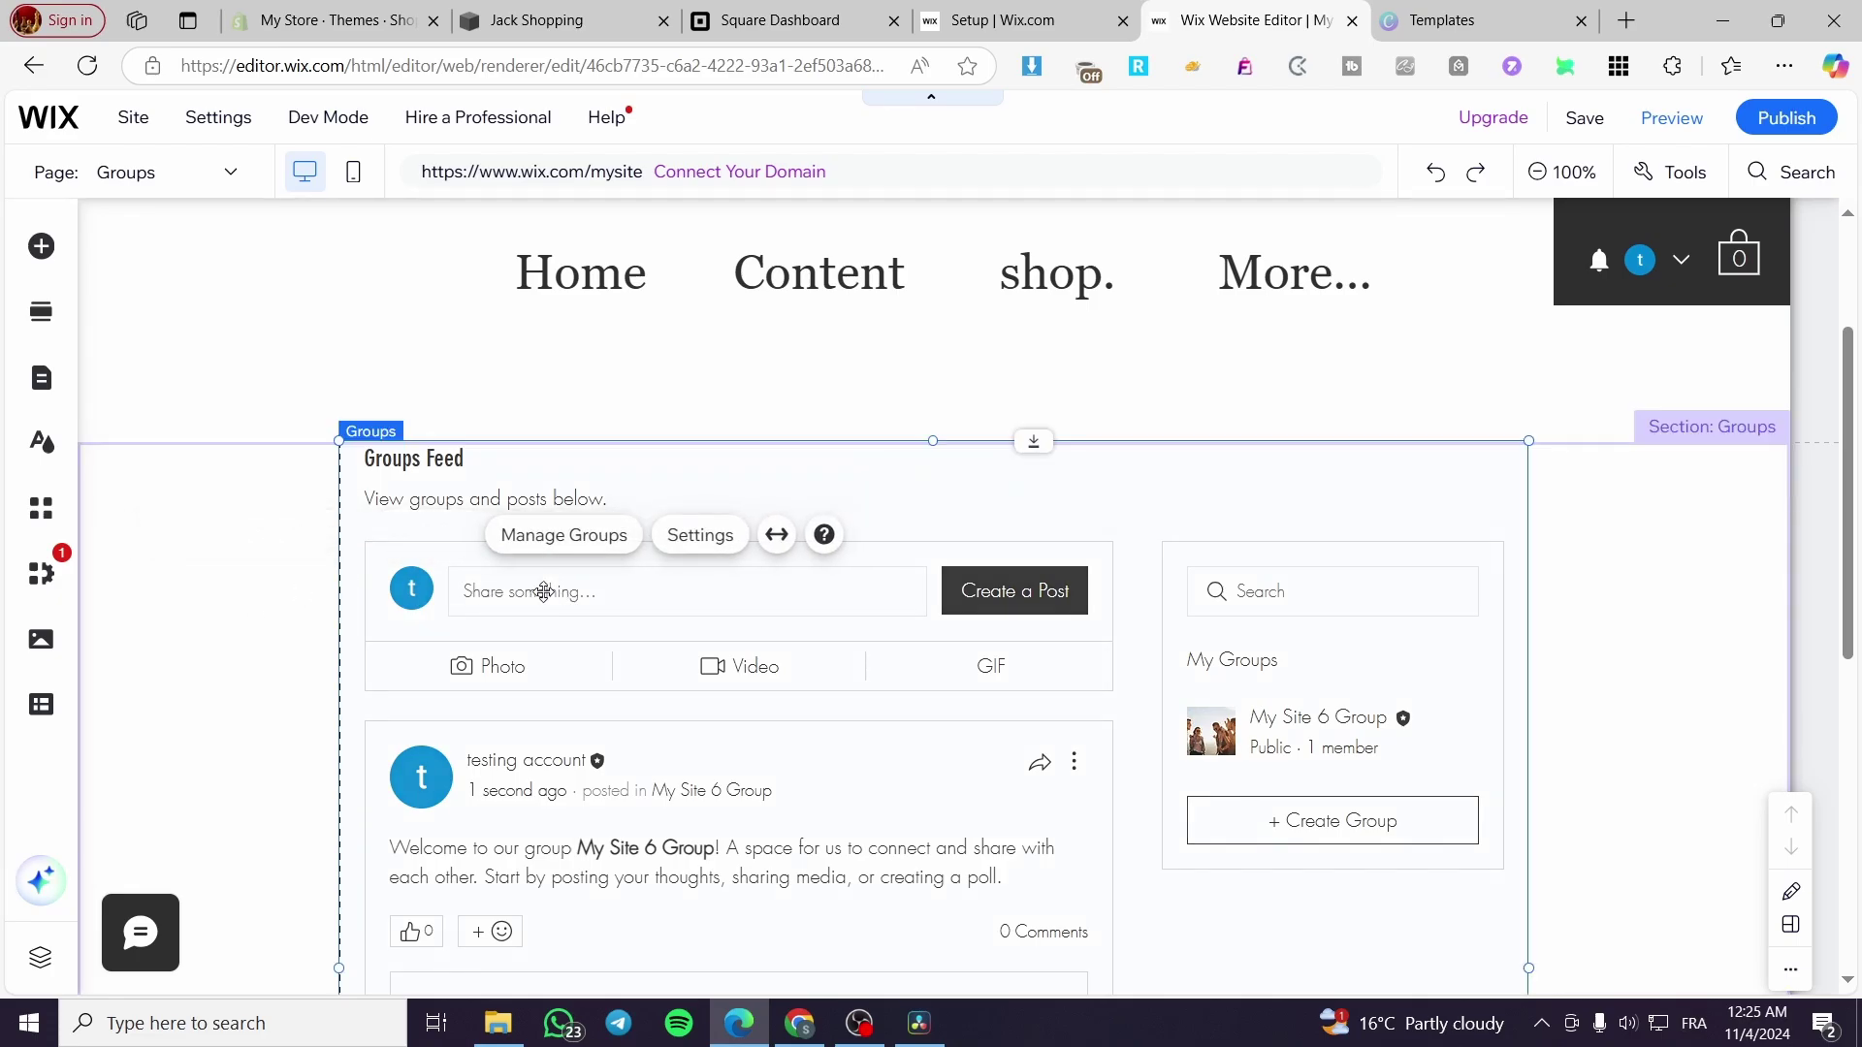
# - Open the Groups management dashboard and page through the feature suggestion cards
pyautogui.click(550, 536)
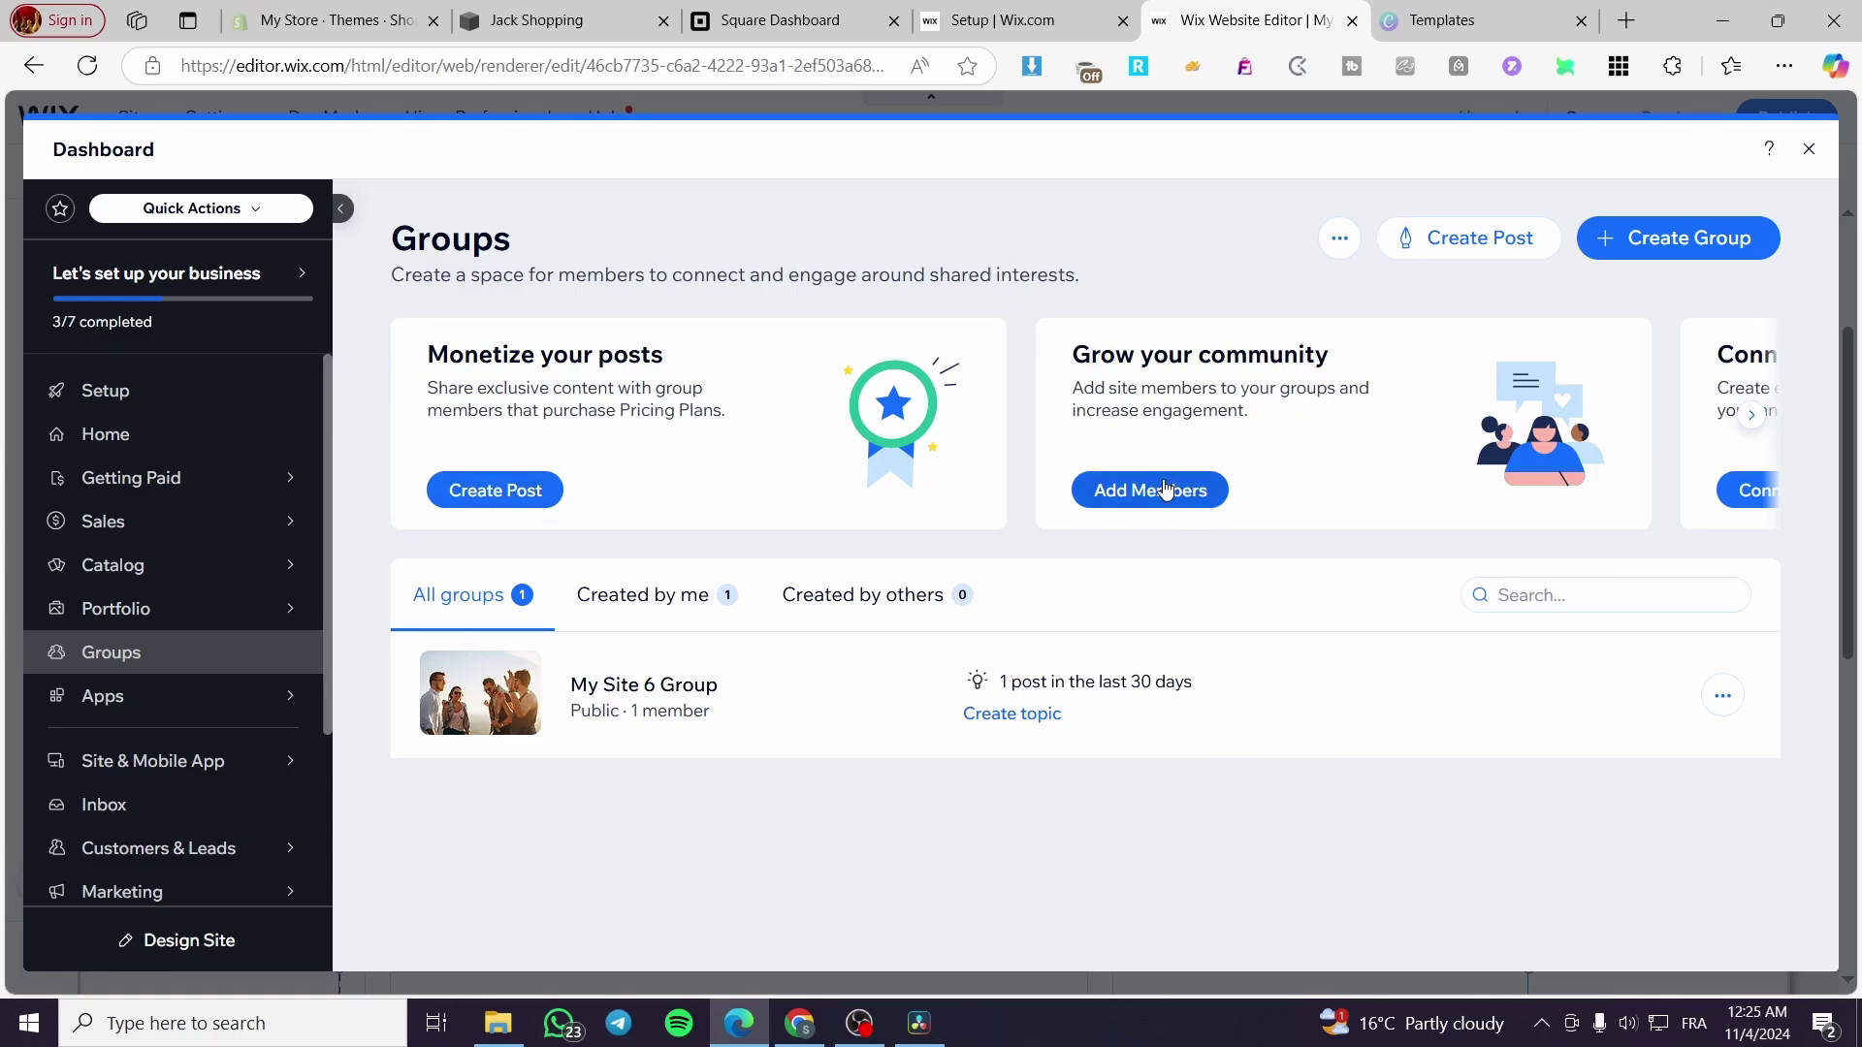
pyautogui.click(1752, 415)
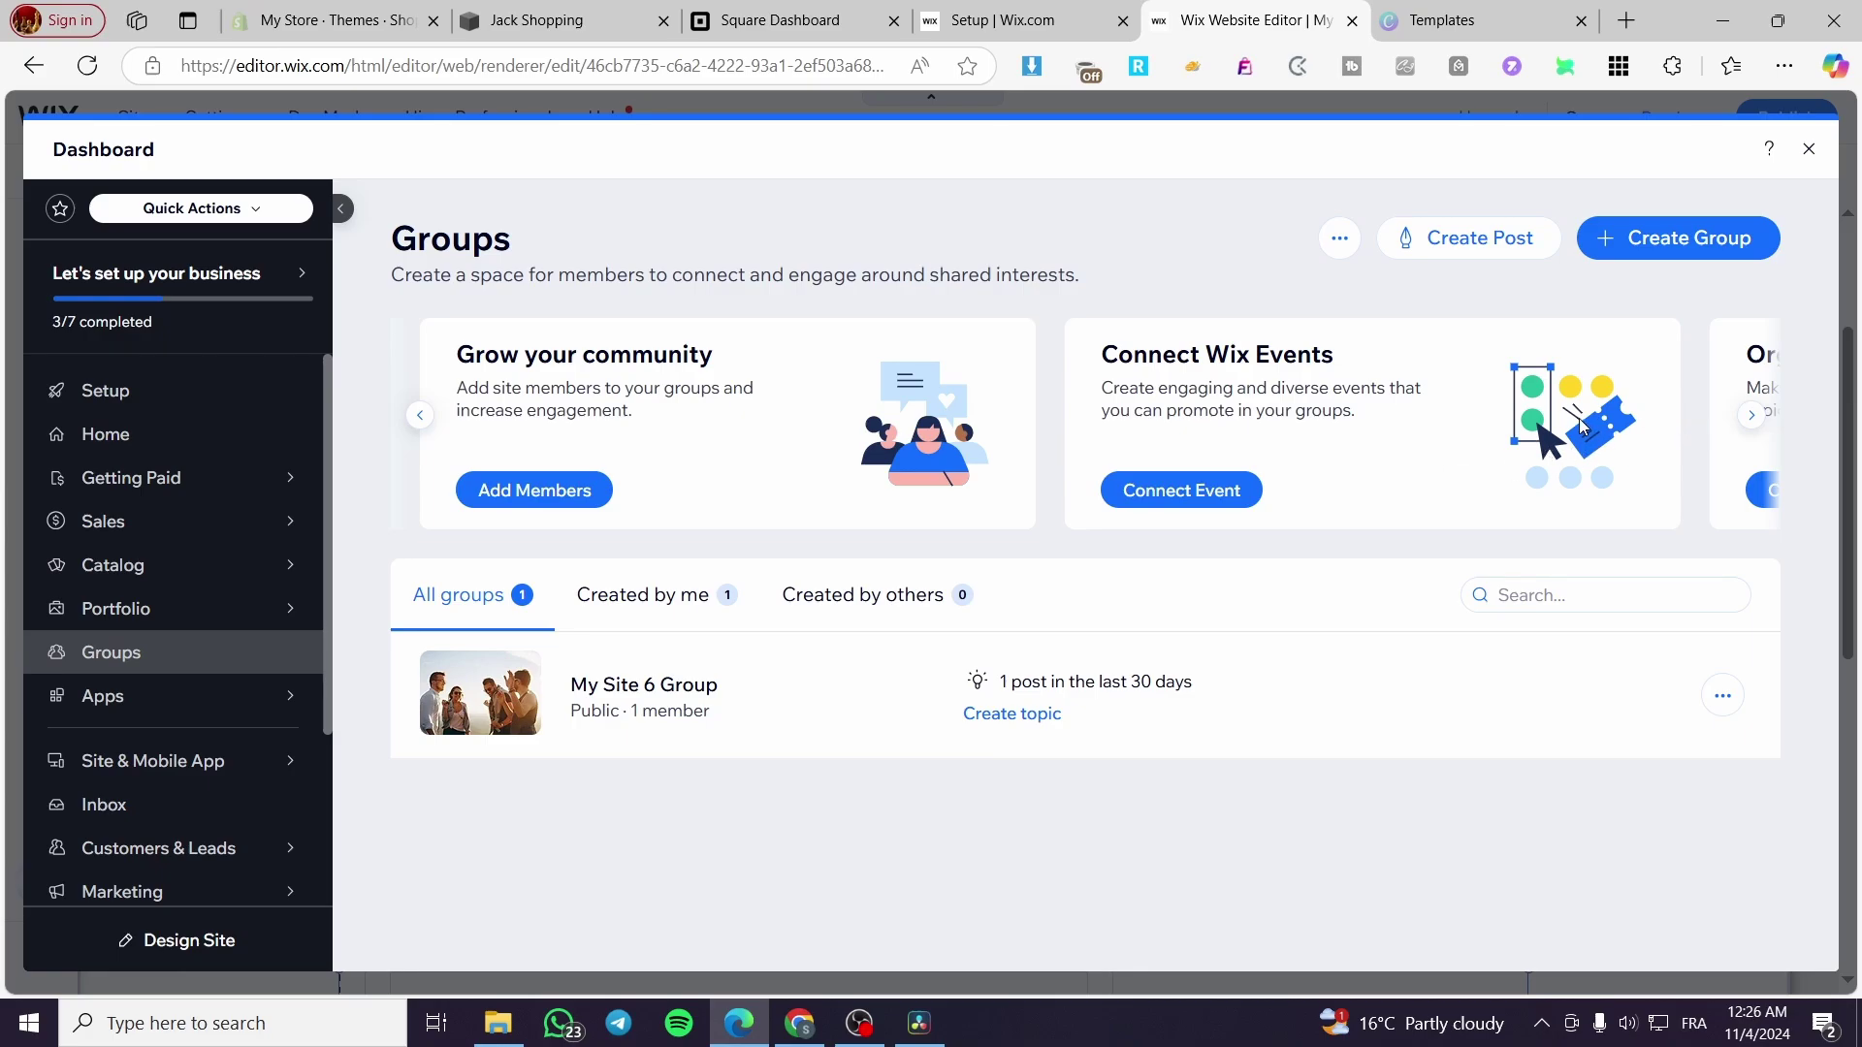
pyautogui.click(1752, 417)
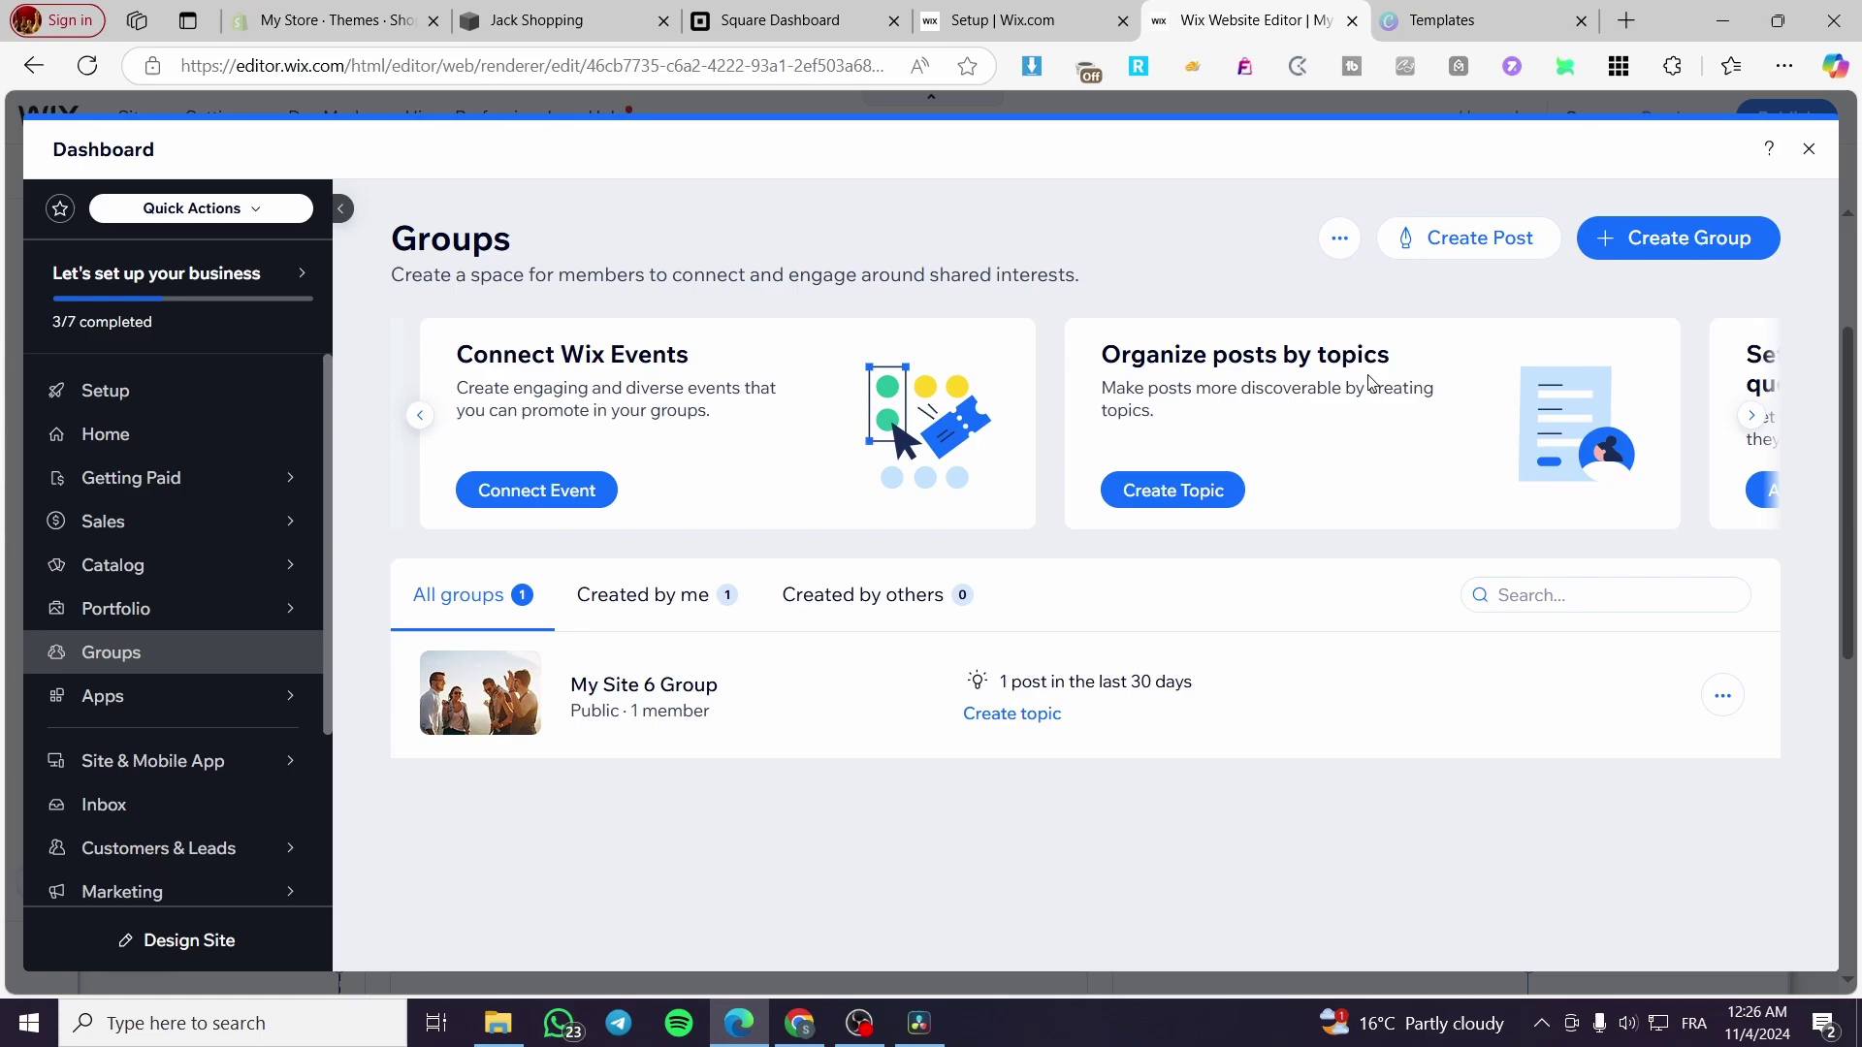
pyautogui.click(1752, 415)
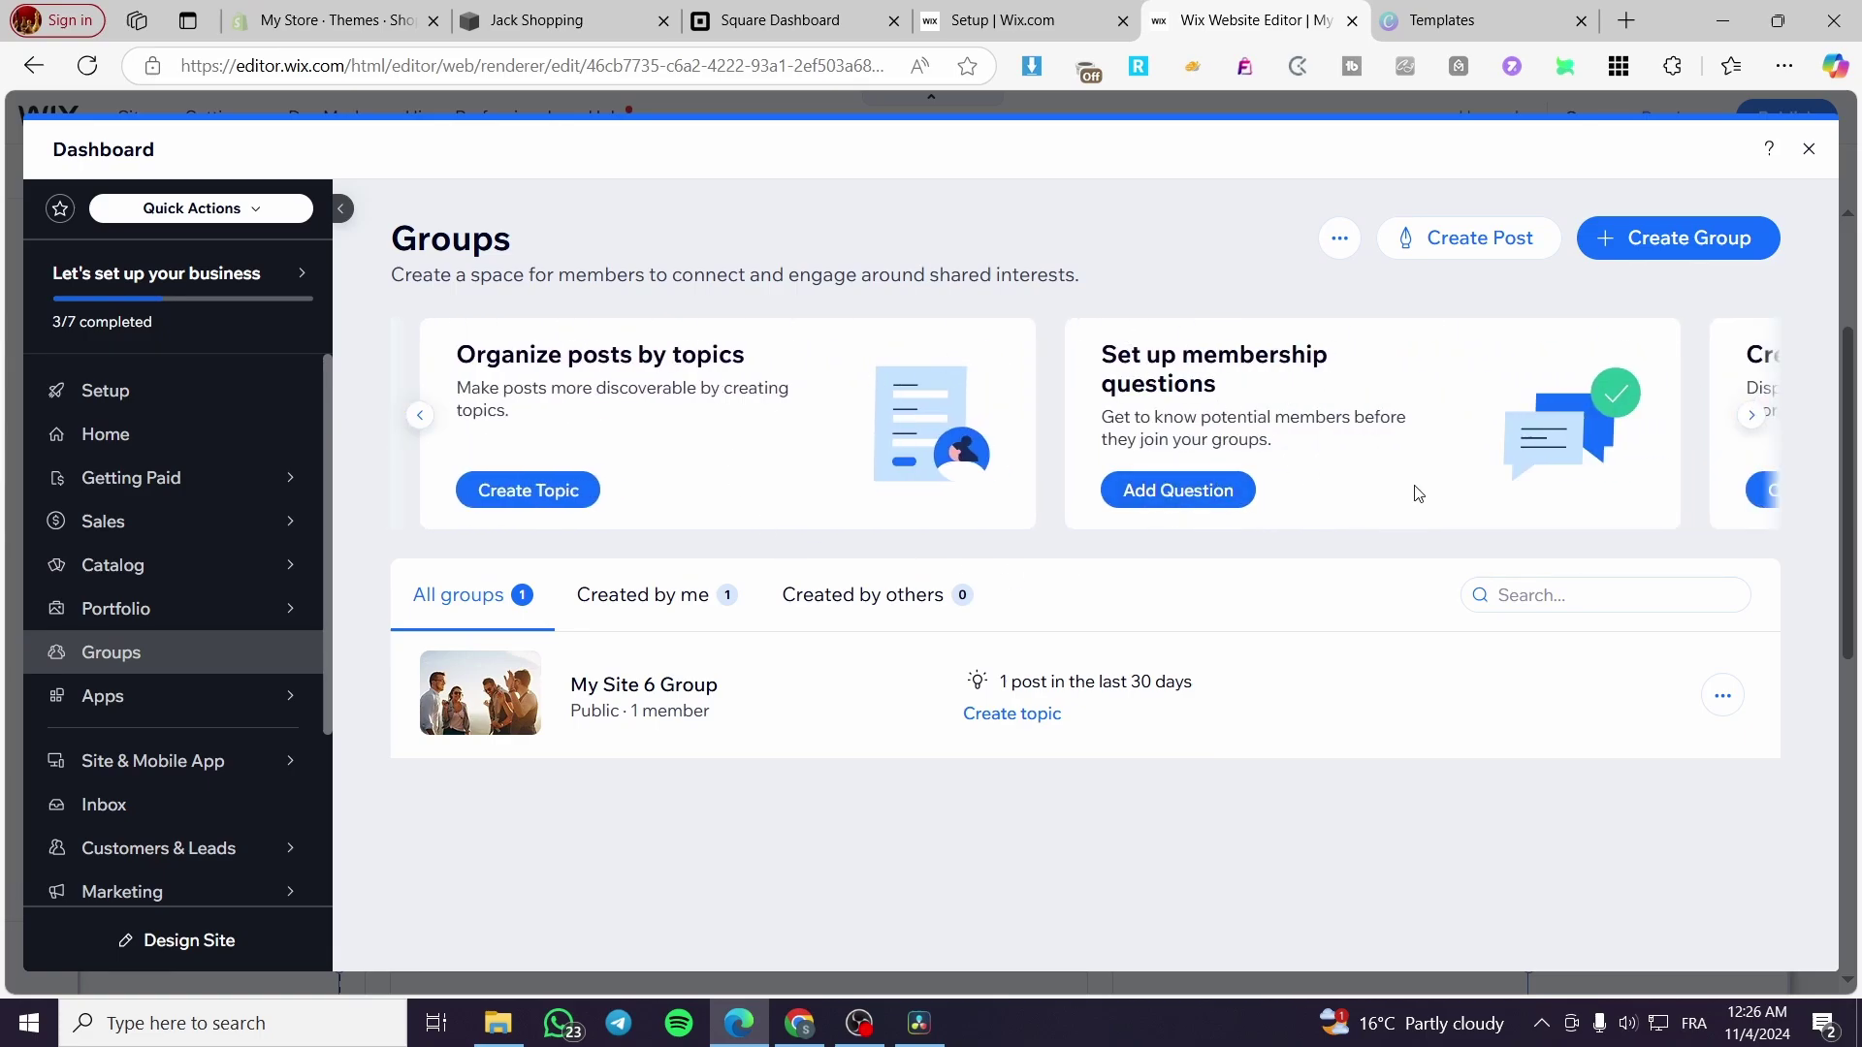
pyautogui.click(1752, 415)
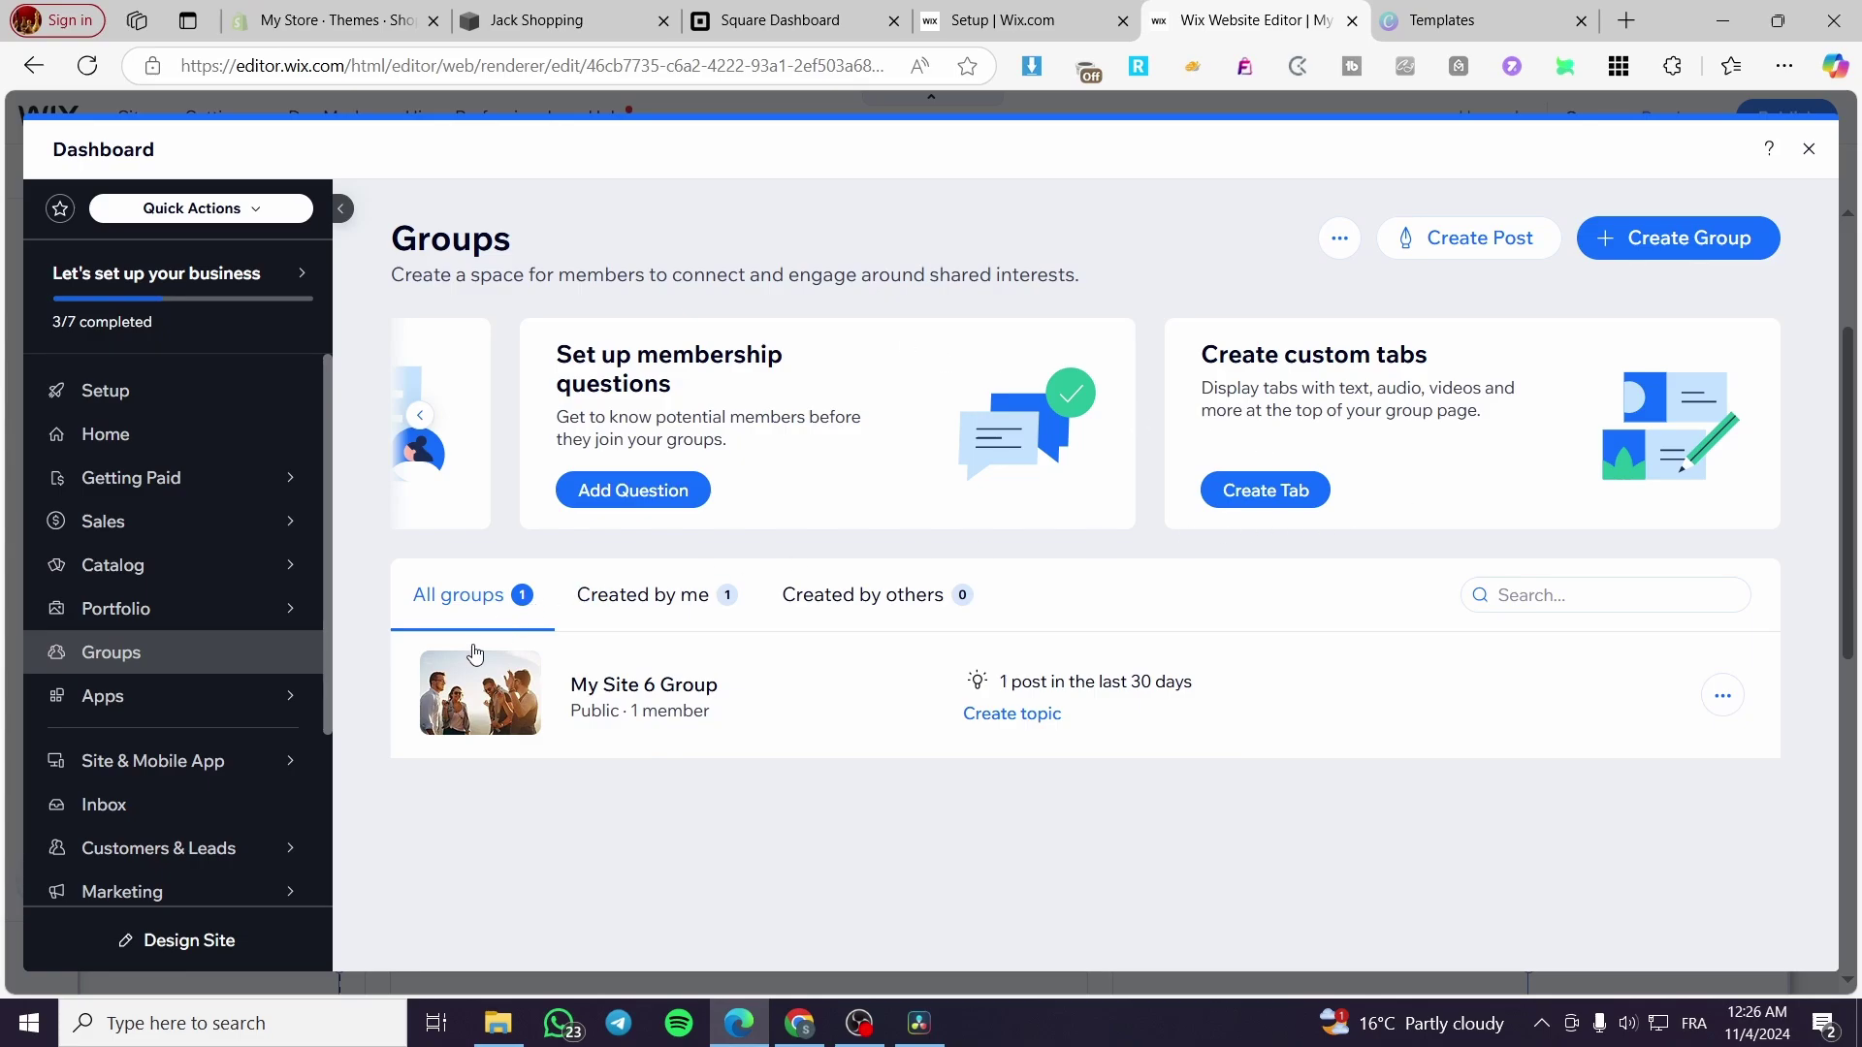
# - Check the create-group options and open the General groups settings
pyautogui.moveTo(1321, 664)
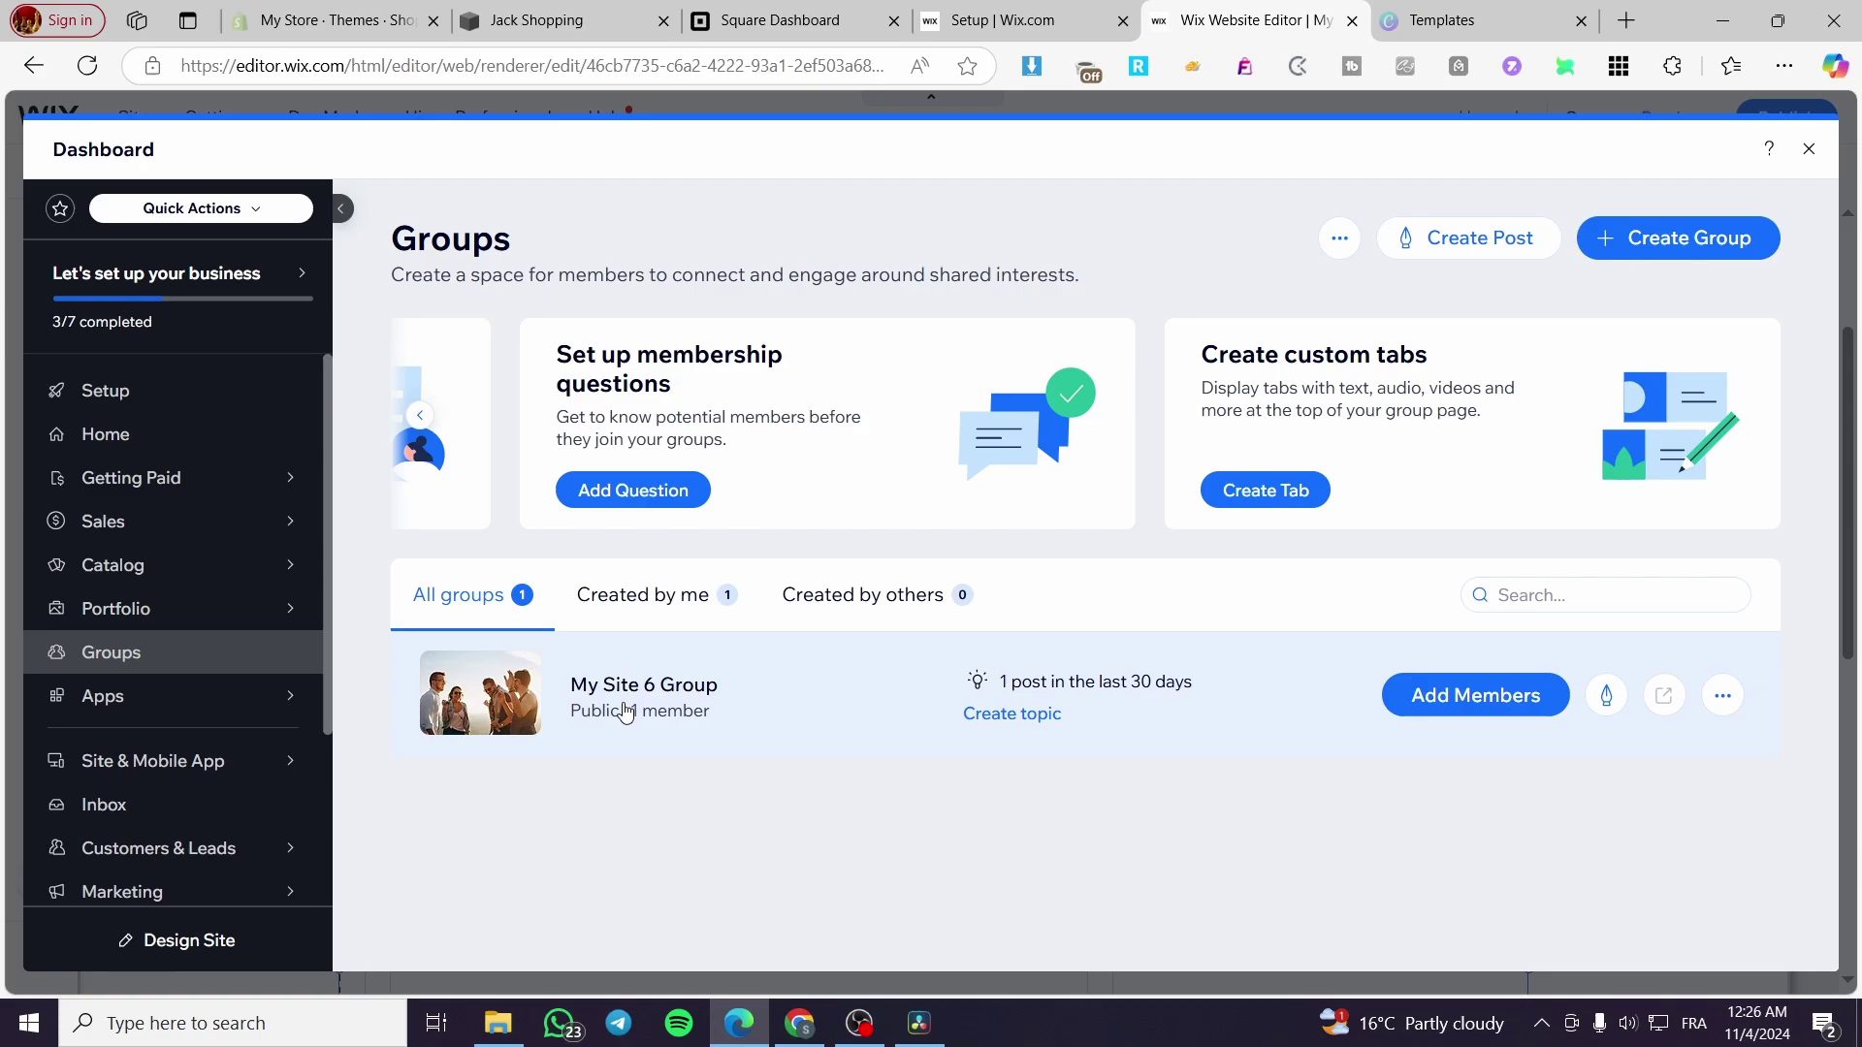
pyautogui.click(1649, 254)
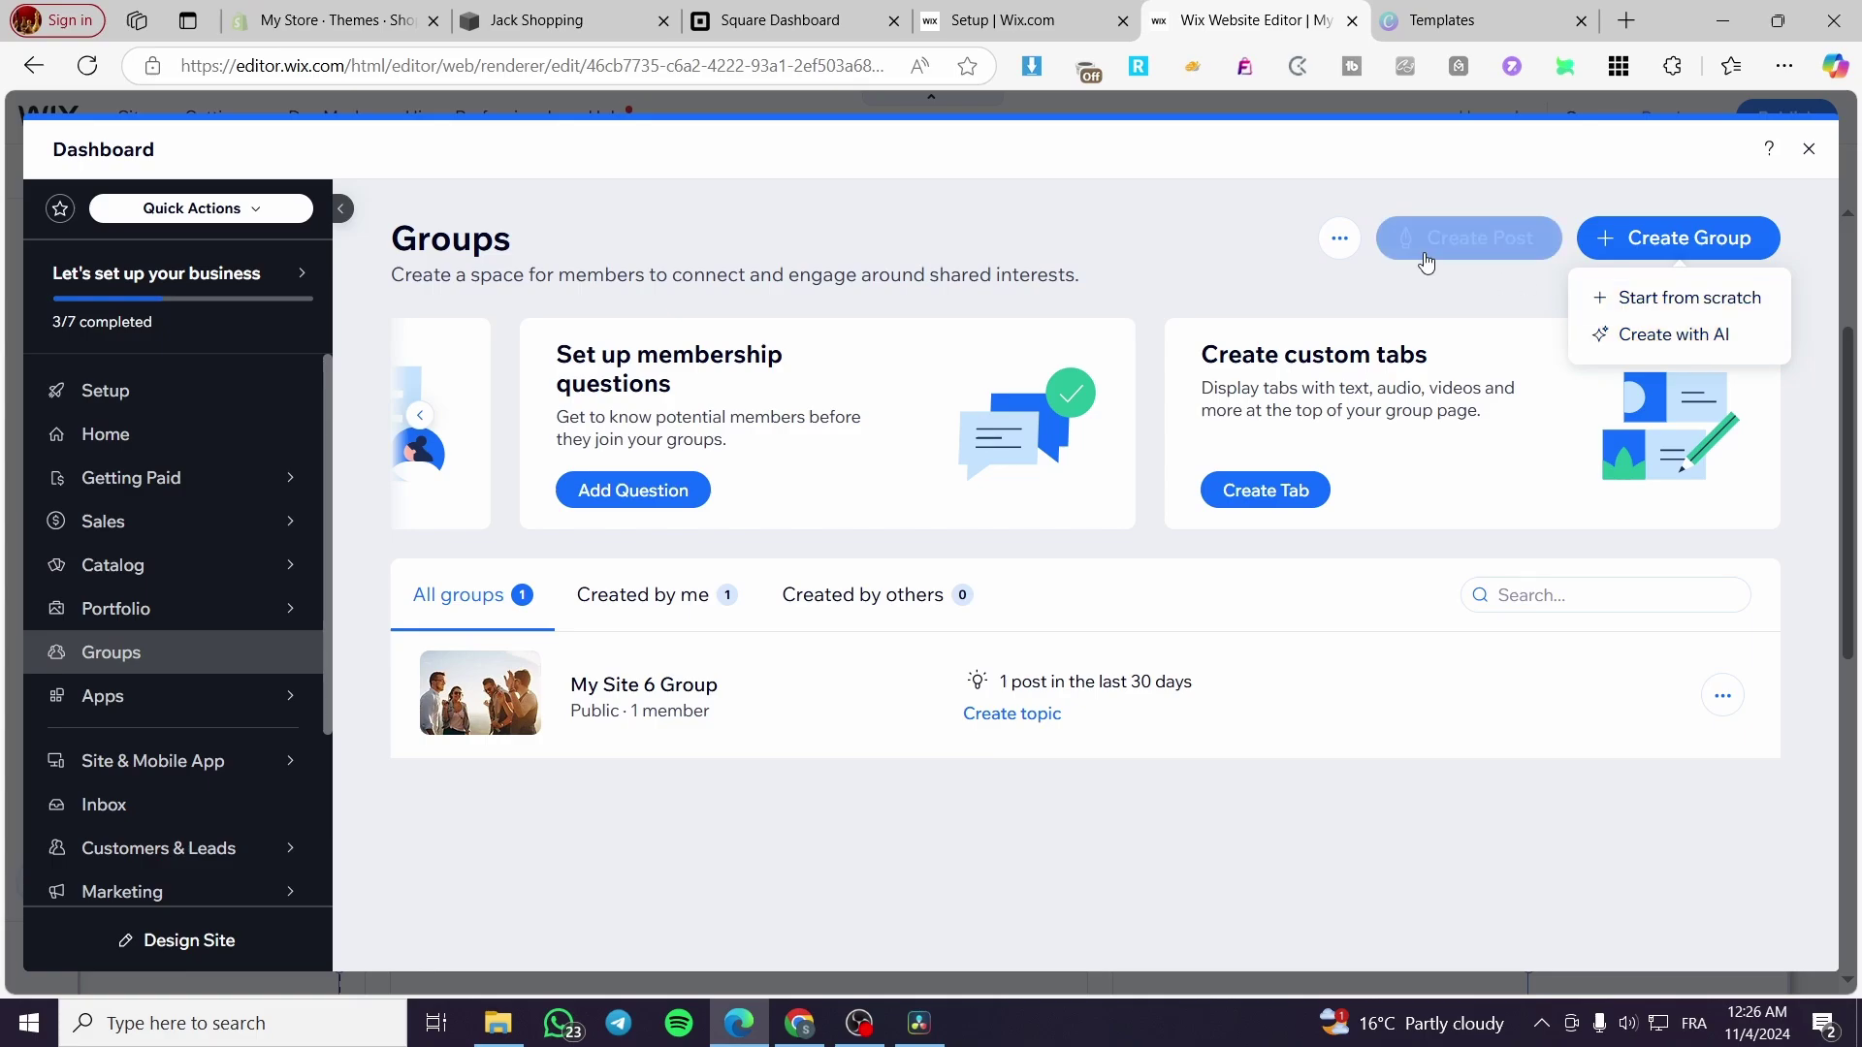
pyautogui.click(1340, 242)
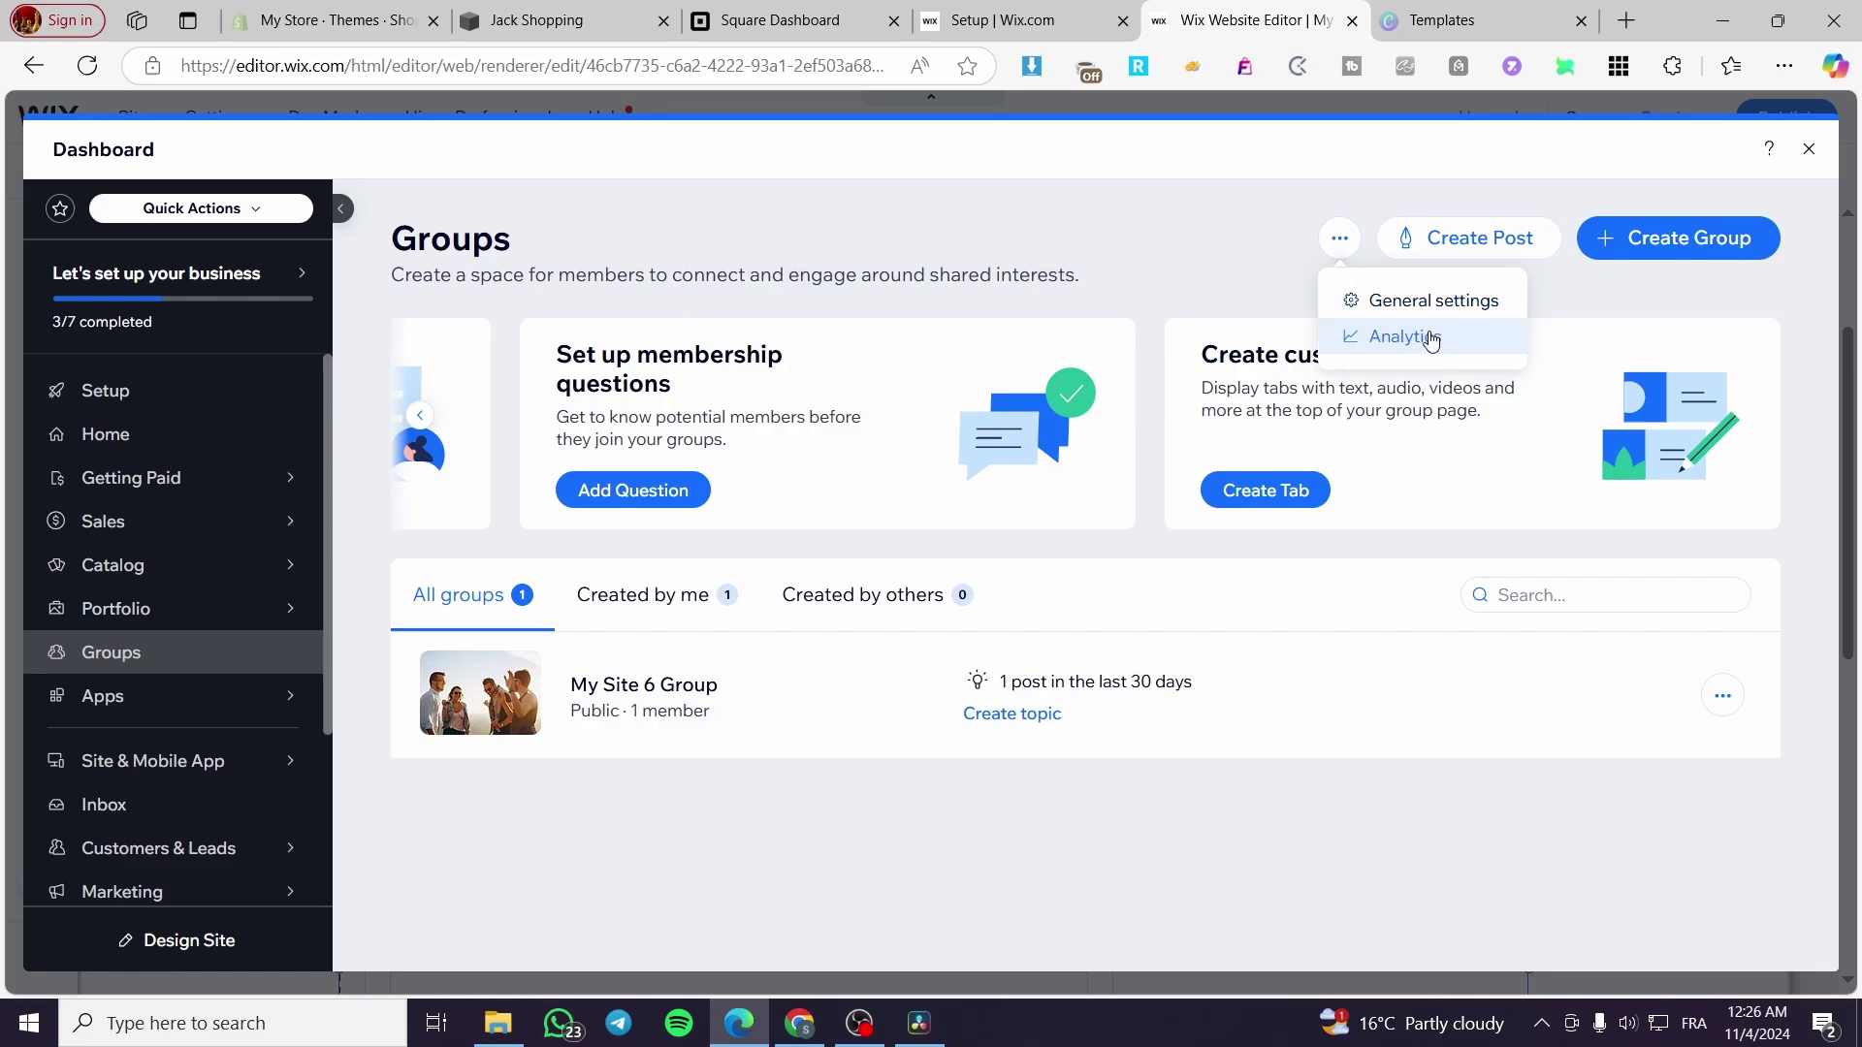
pyautogui.click(1439, 302)
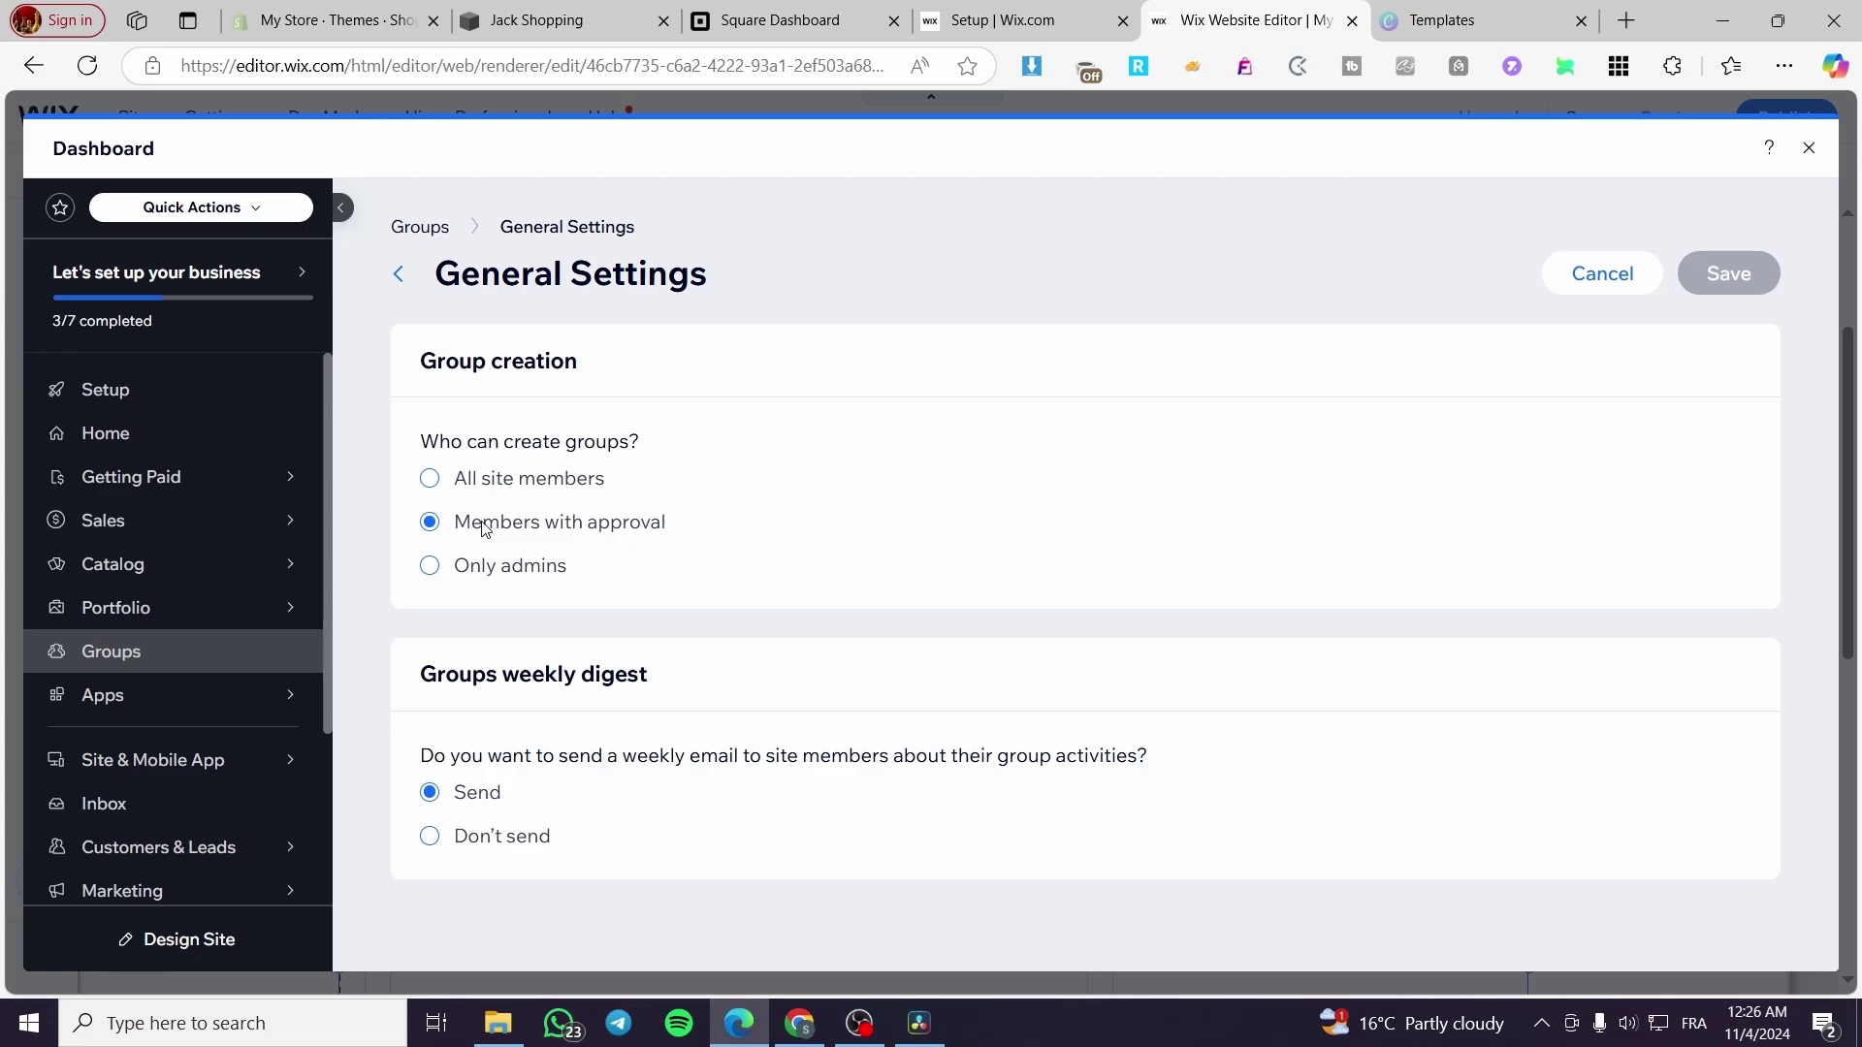
# - Try admin-only group creation and disabling the weekly digest, restore both, then cancel
pyautogui.click(517, 563)
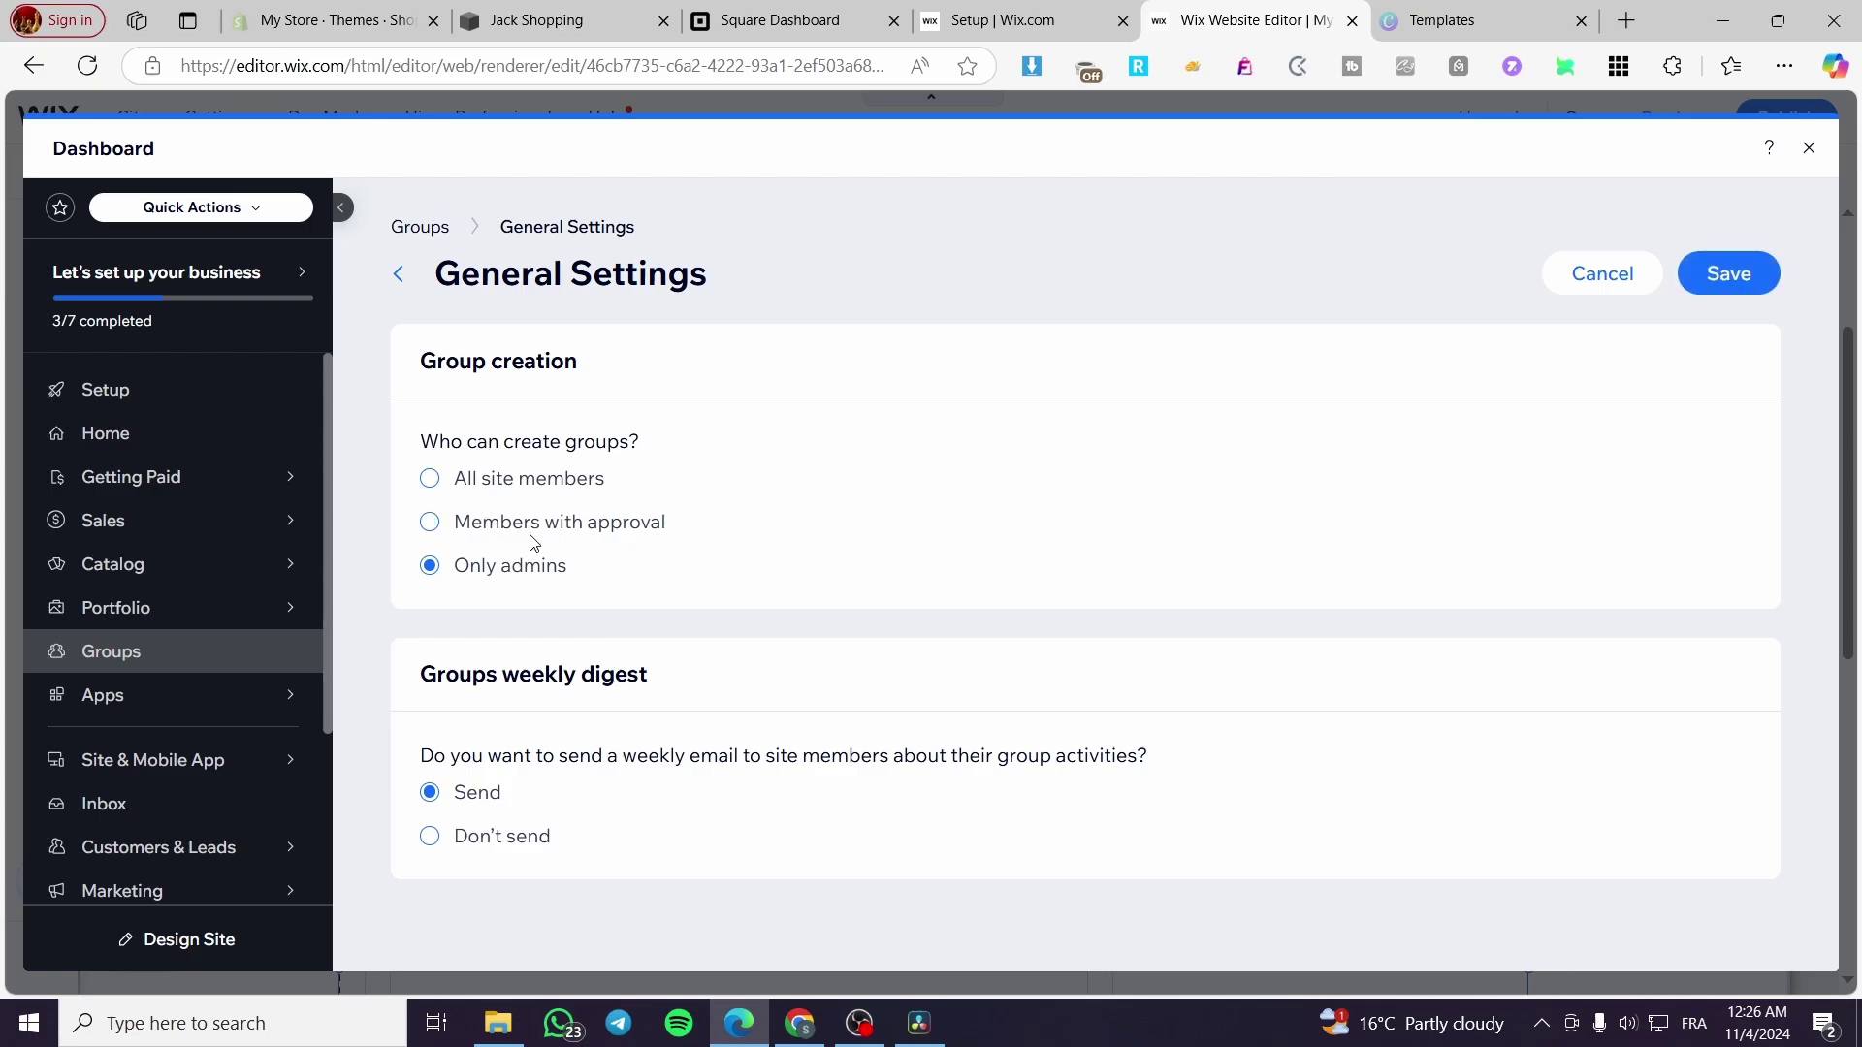
pyautogui.click(541, 539)
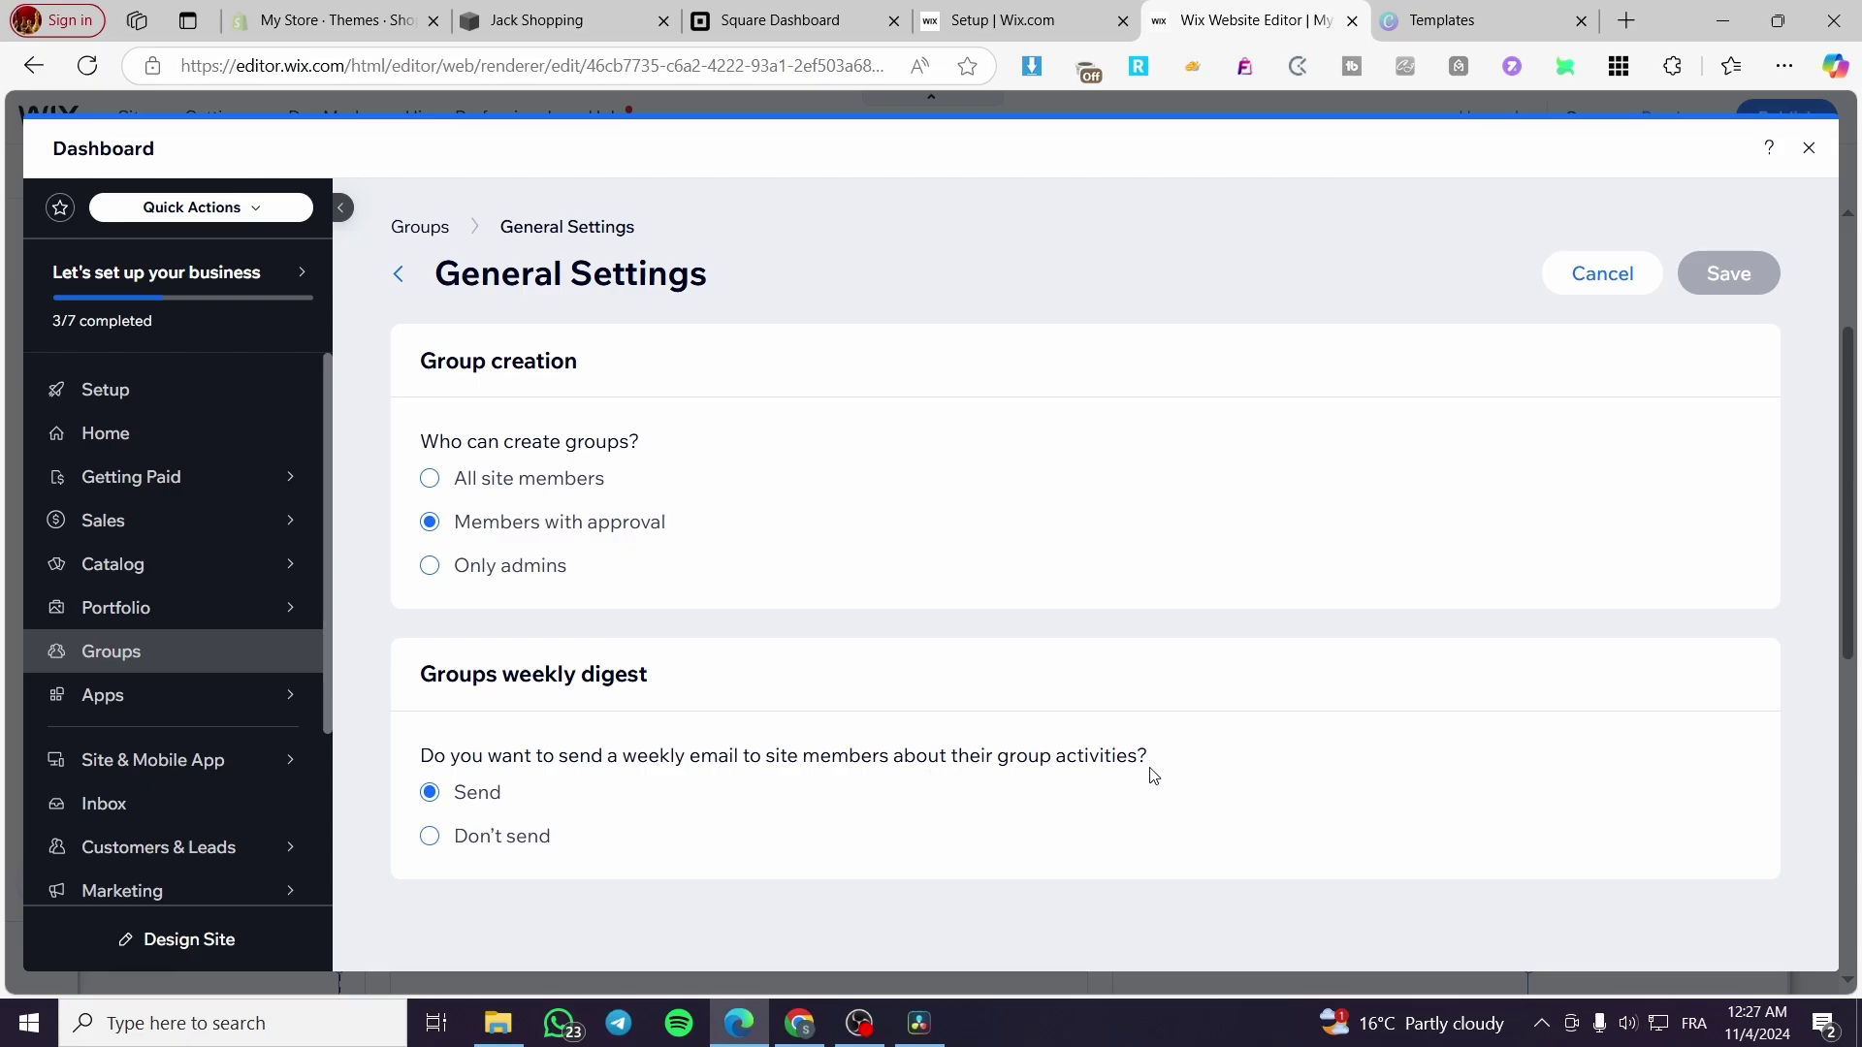
pyautogui.click(475, 850)
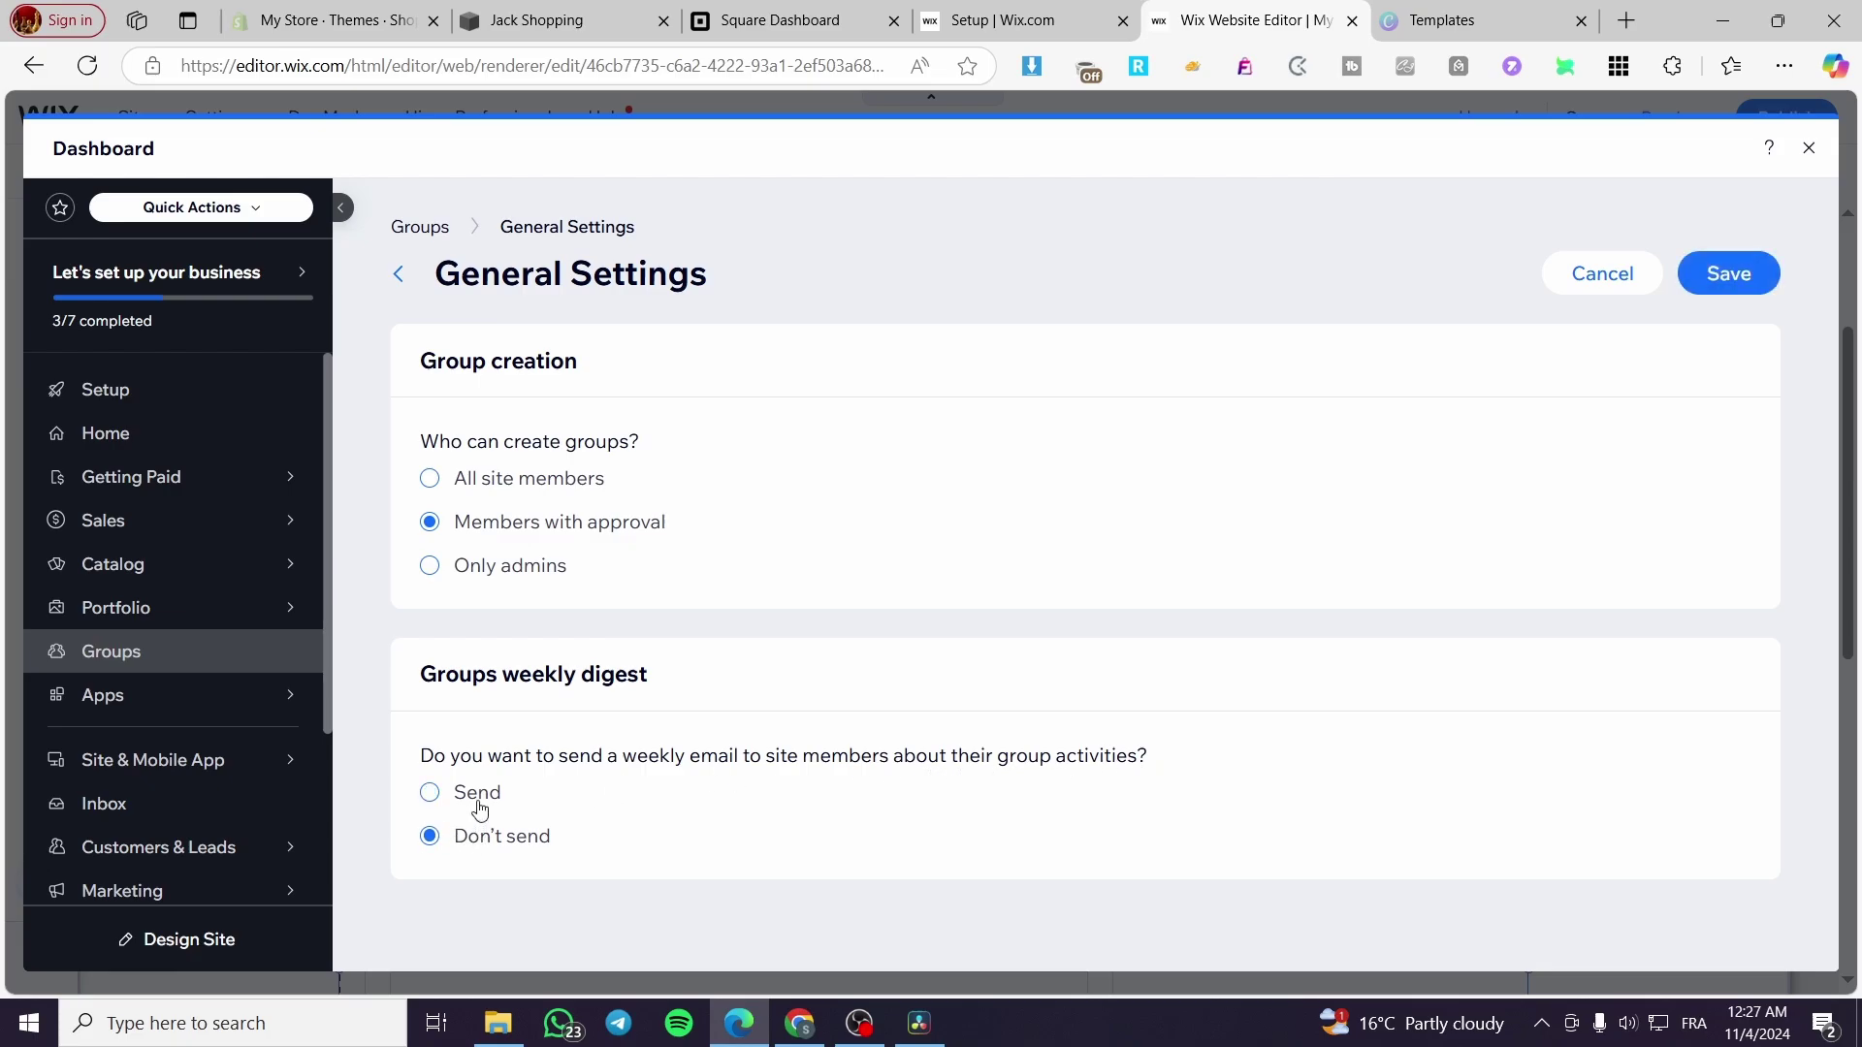
pyautogui.click(479, 805)
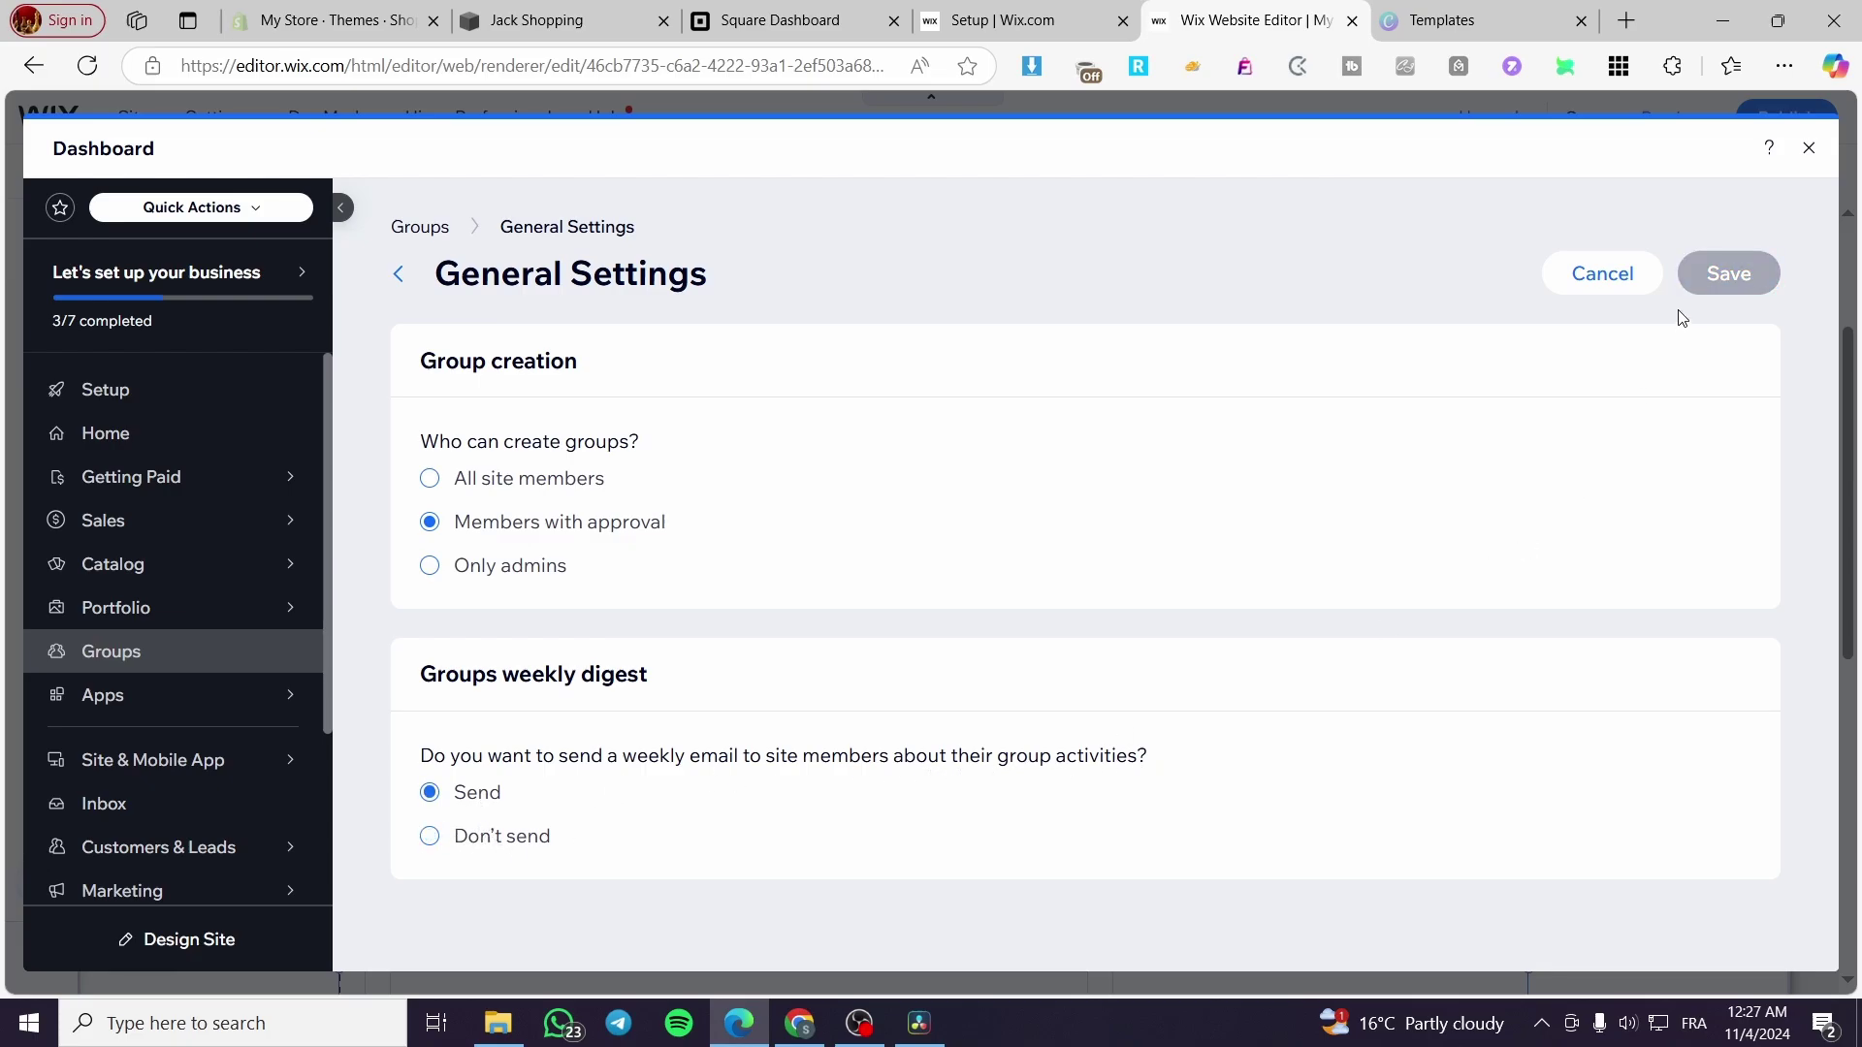
pyautogui.click(1625, 277)
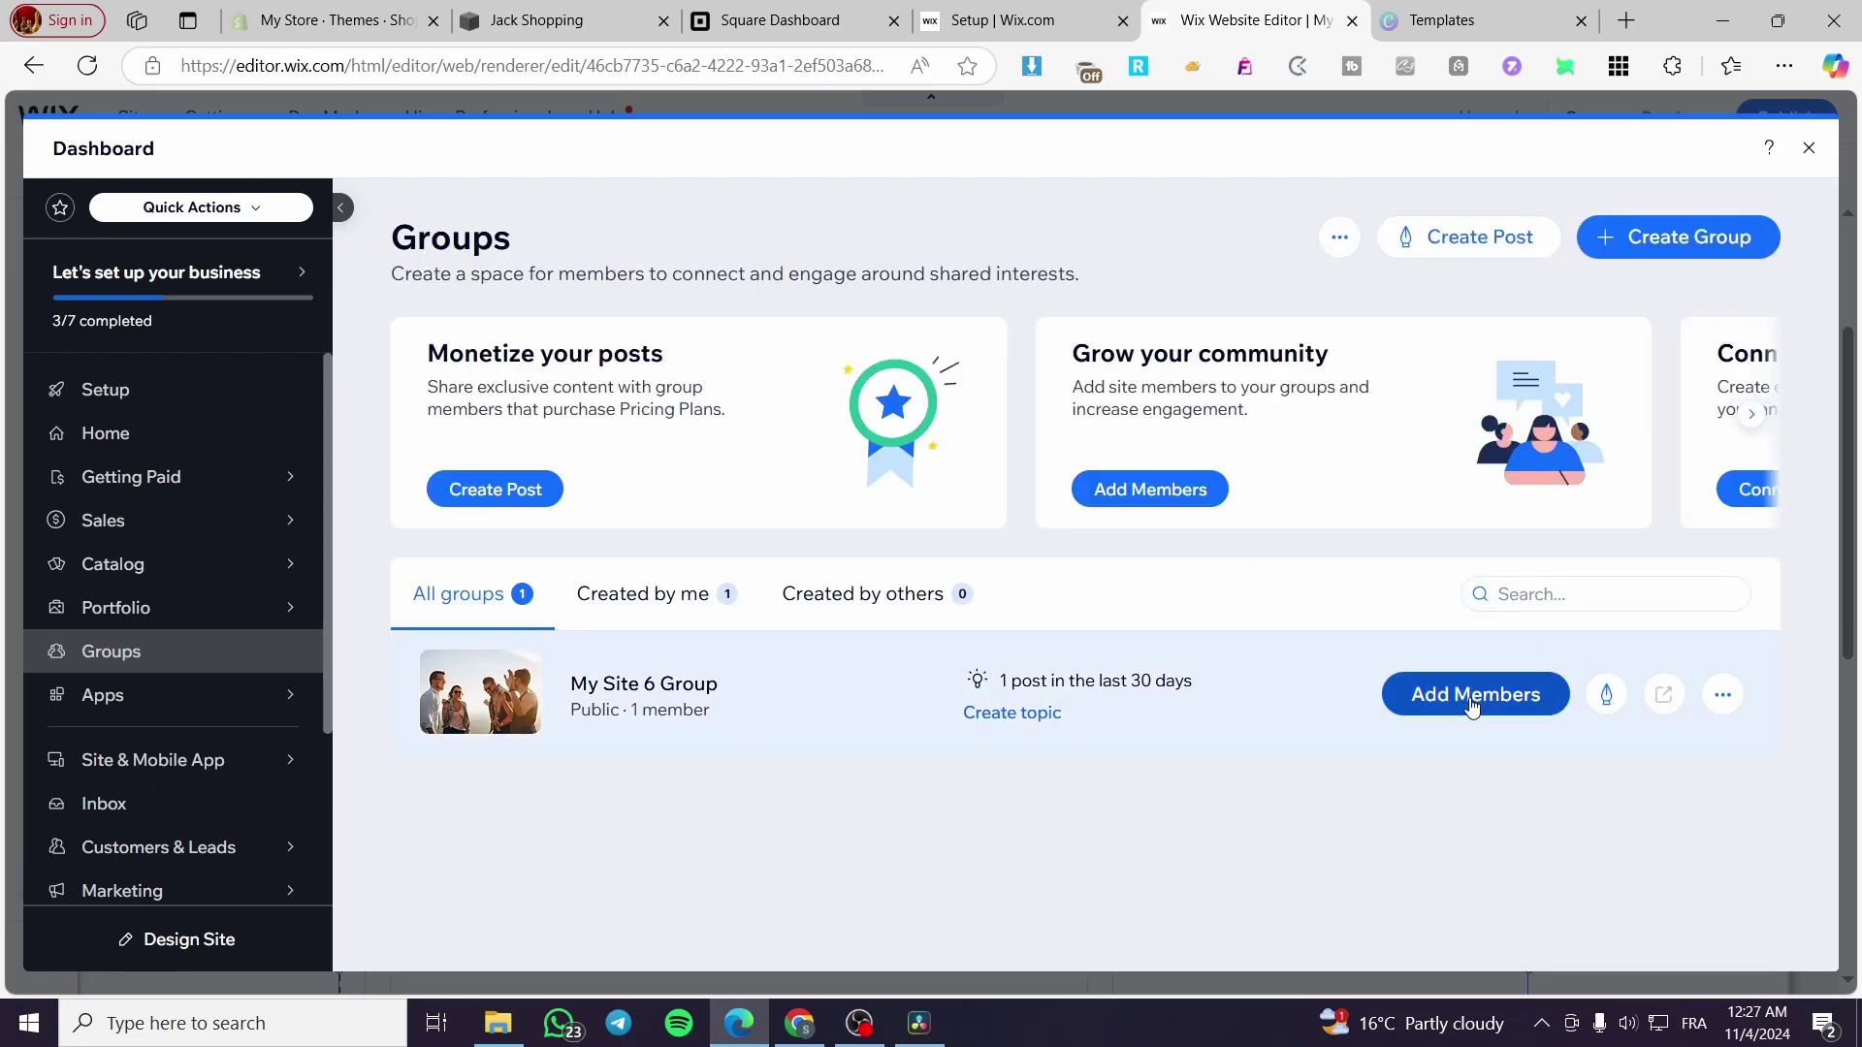
pyautogui.click(1472, 703)
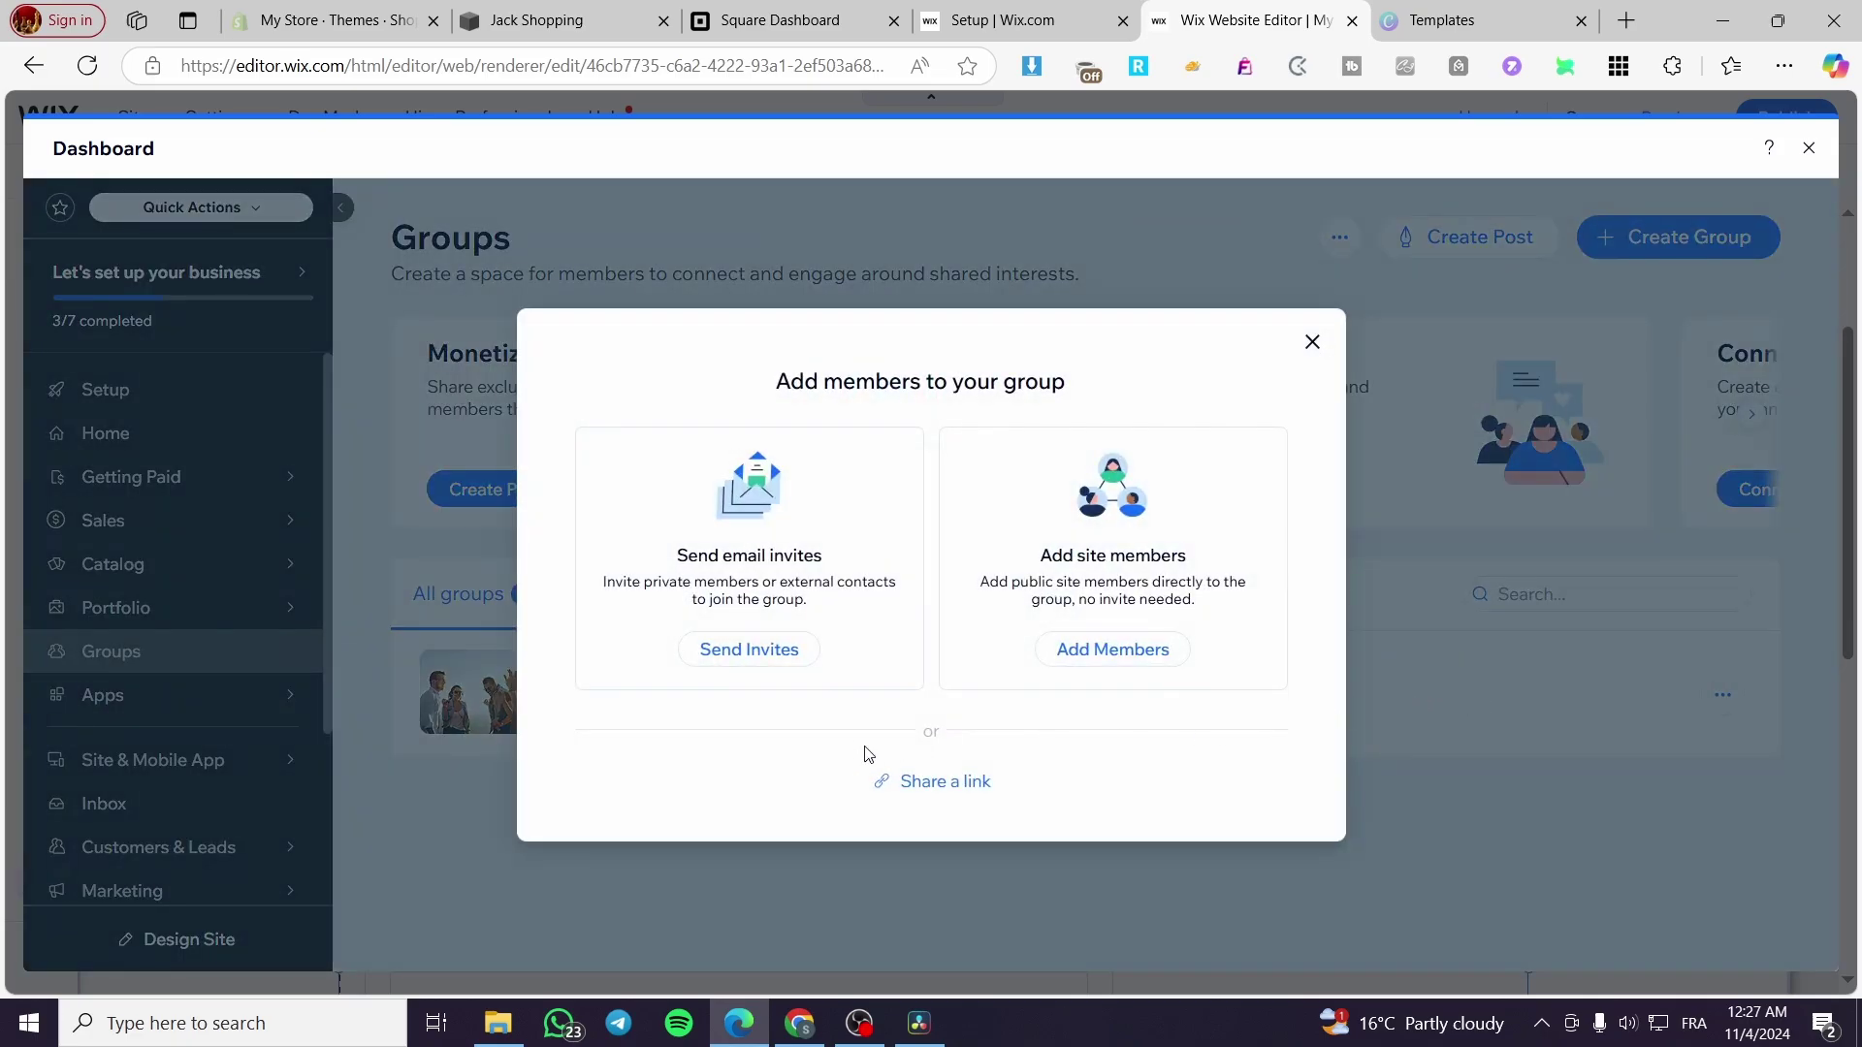
pyautogui.click(739, 668)
pyautogui.click(1313, 344)
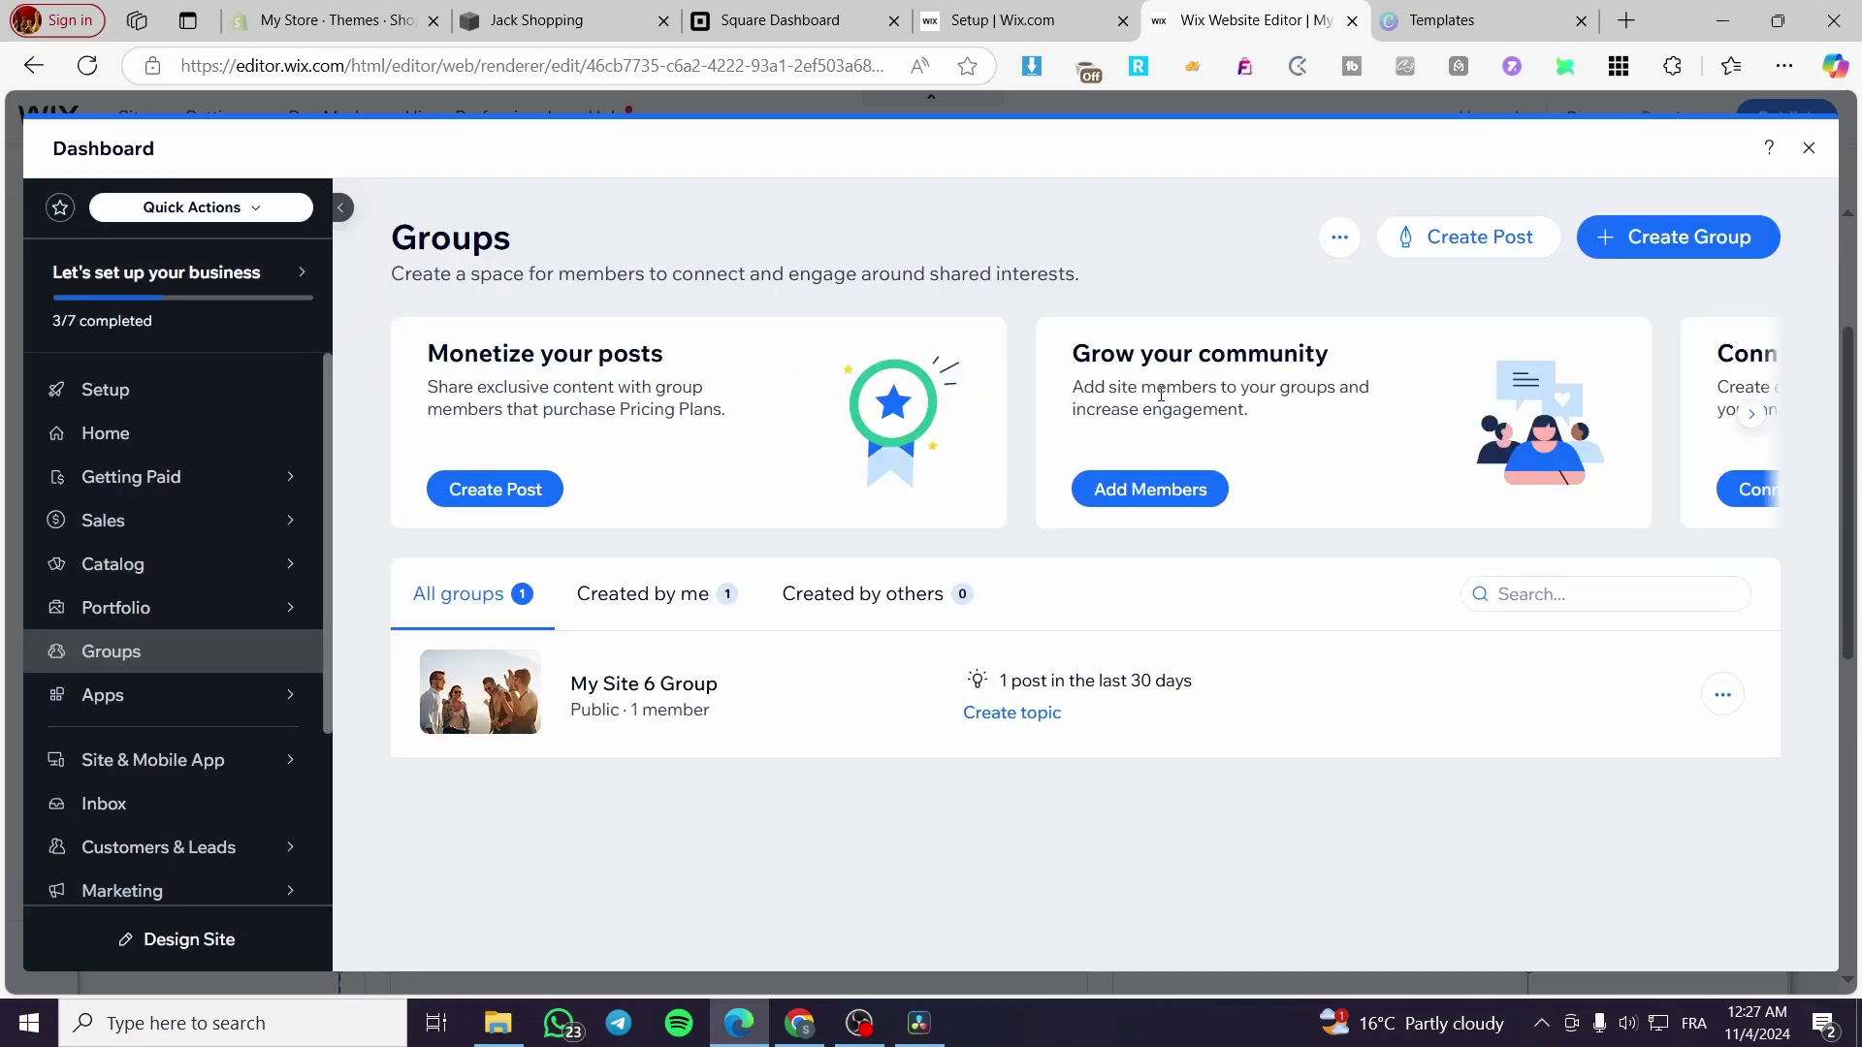
# - Create a topic named 'Tech' in My Site 6 Group, then open and close its editor
pyautogui.click(1023, 718)
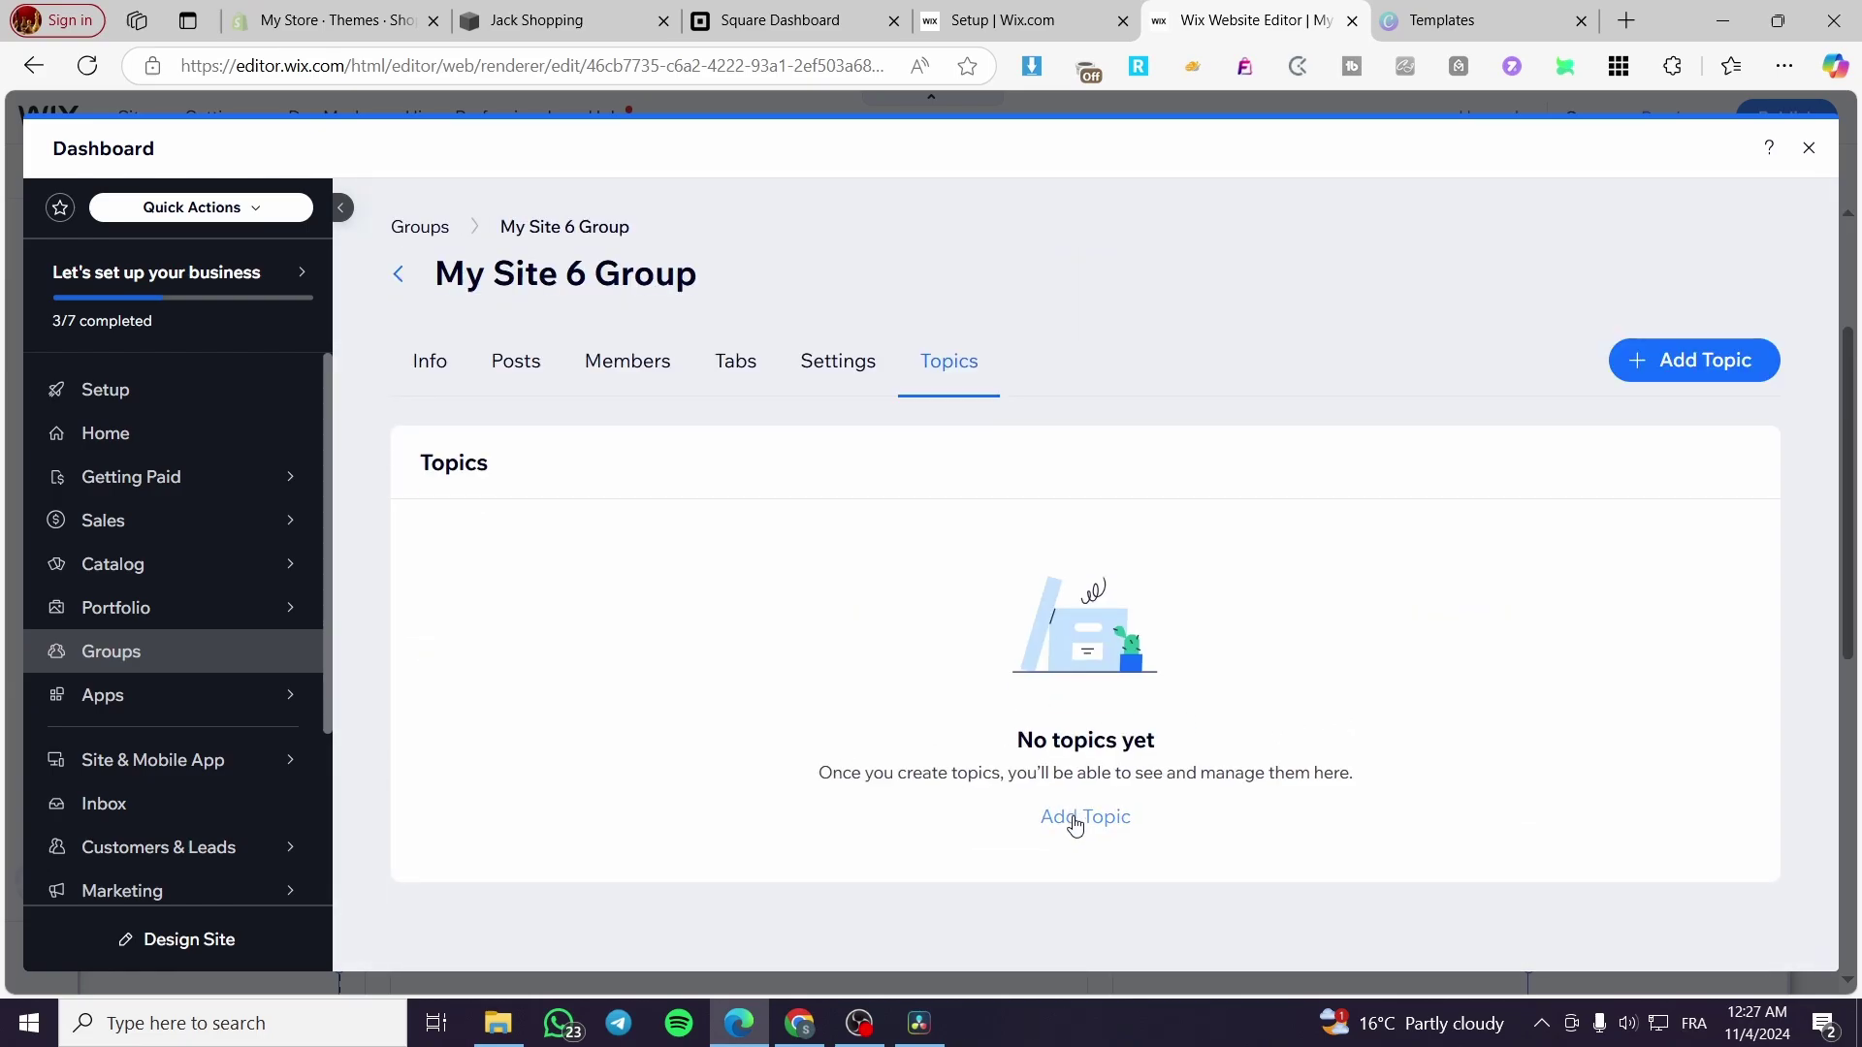
pyautogui.click(1077, 817)
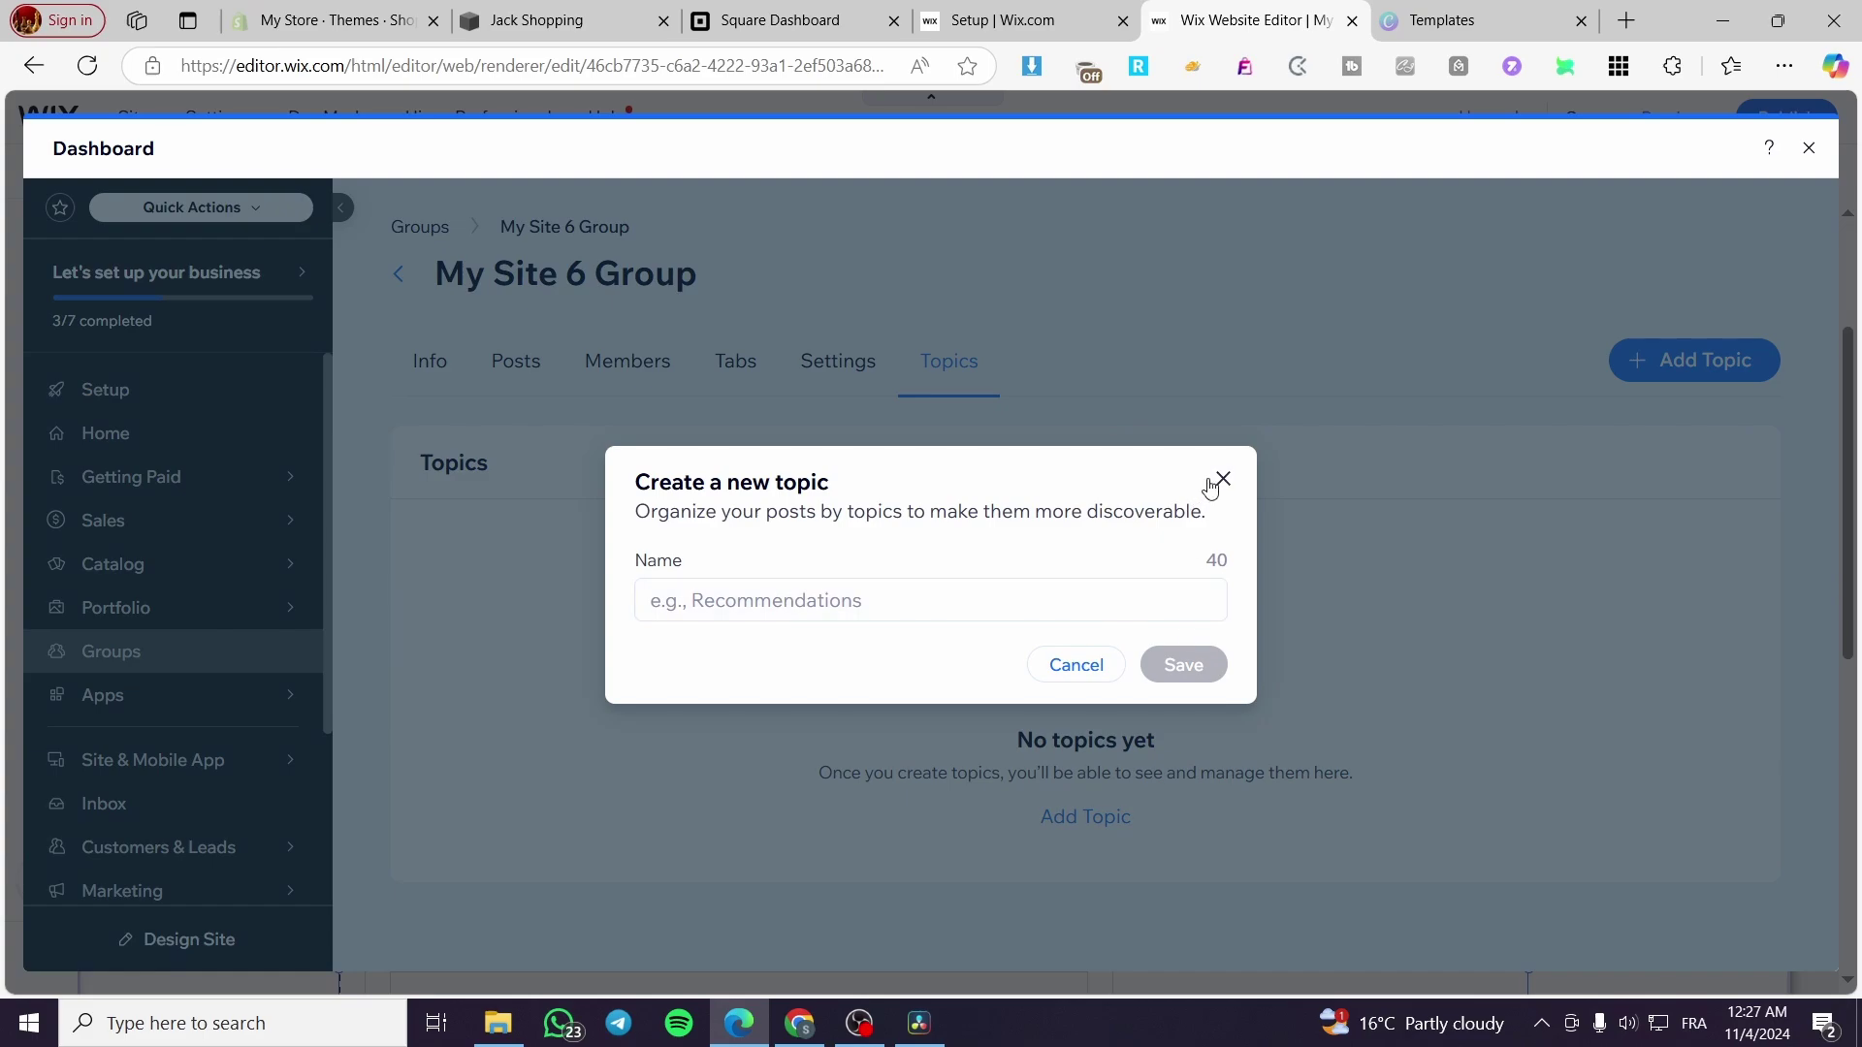
pyautogui.click(840, 601)
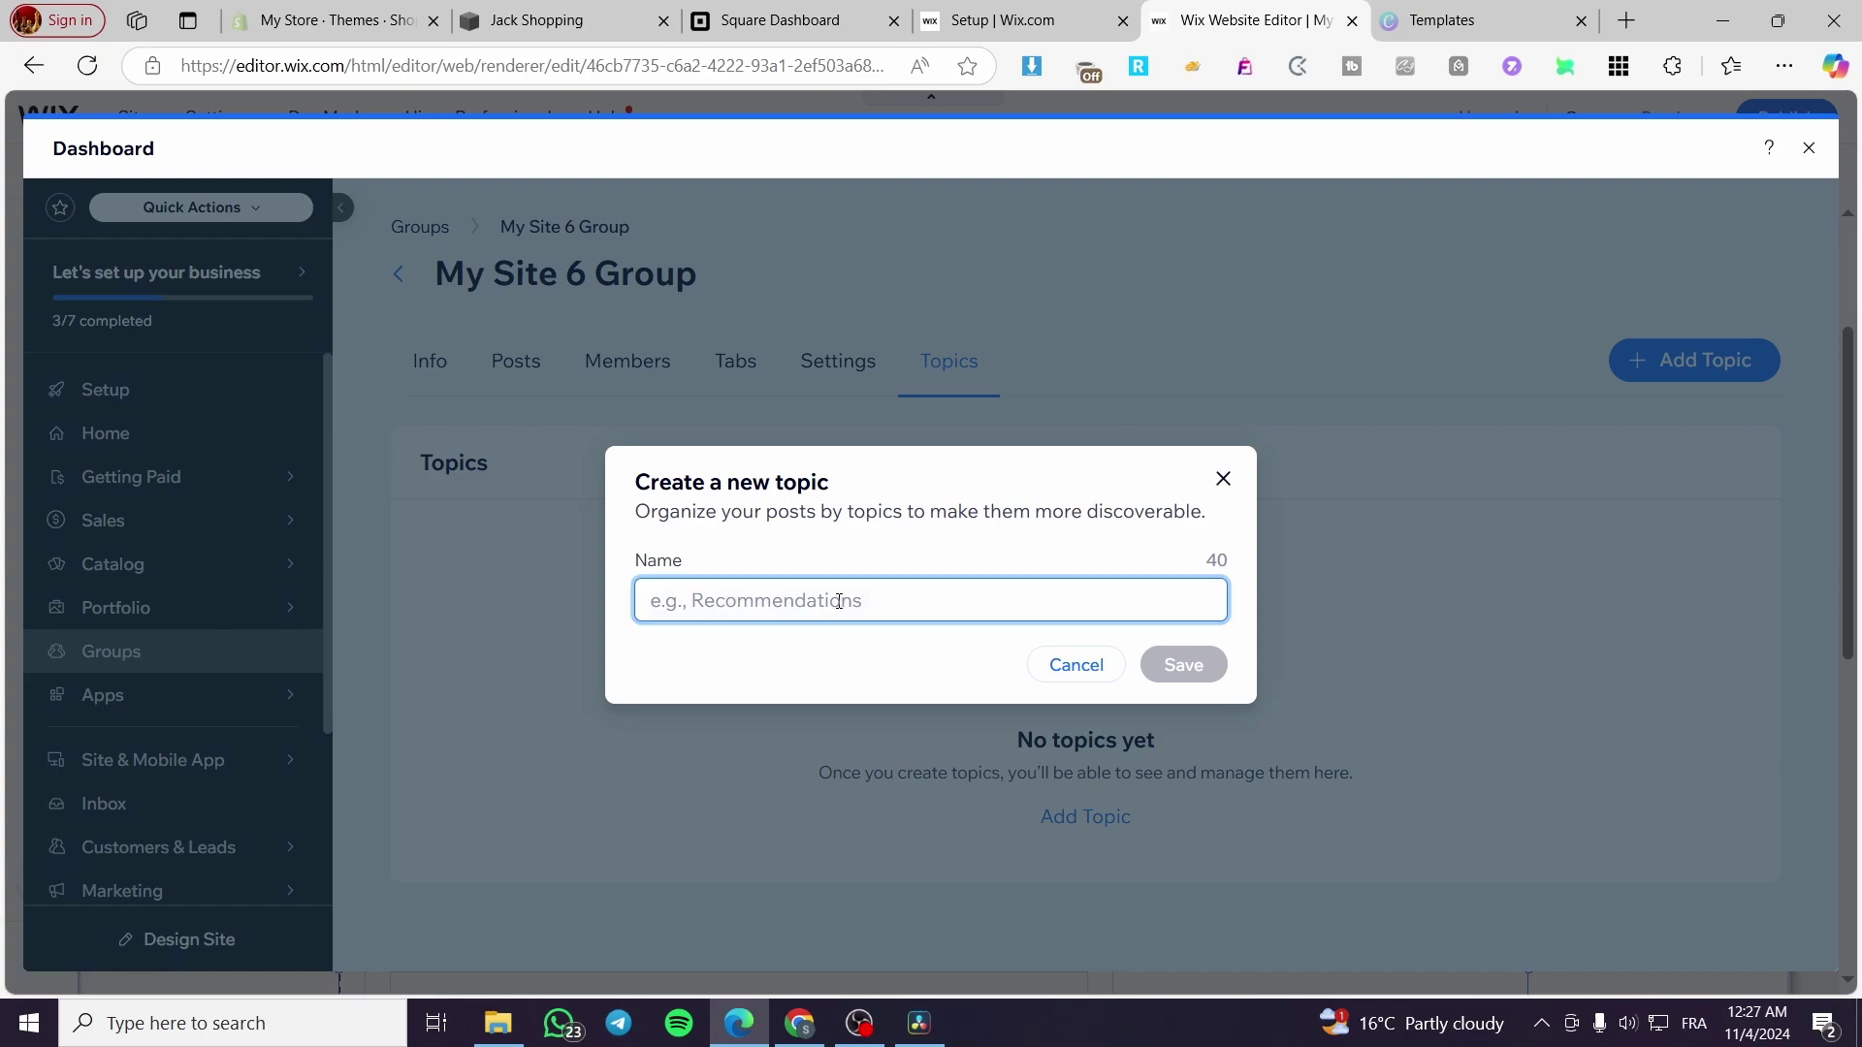
pyautogui.write('Tech')
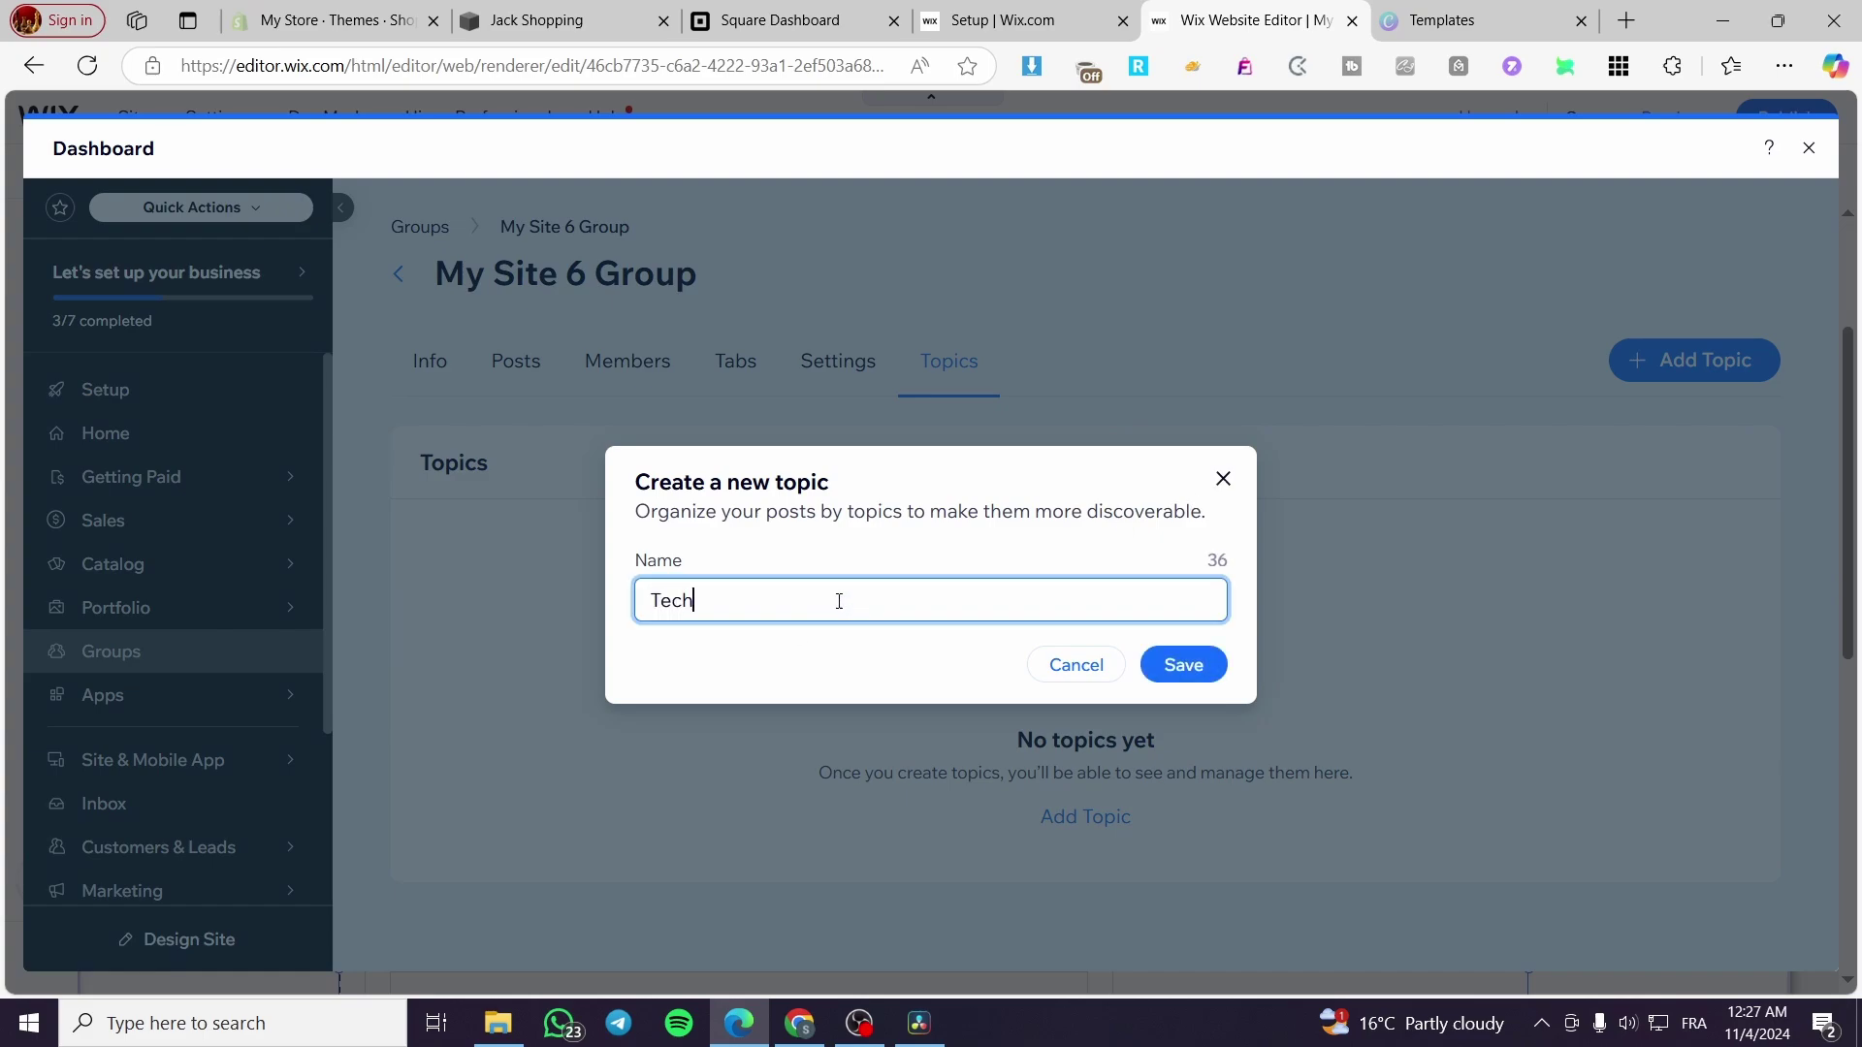
pyautogui.click(1214, 665)
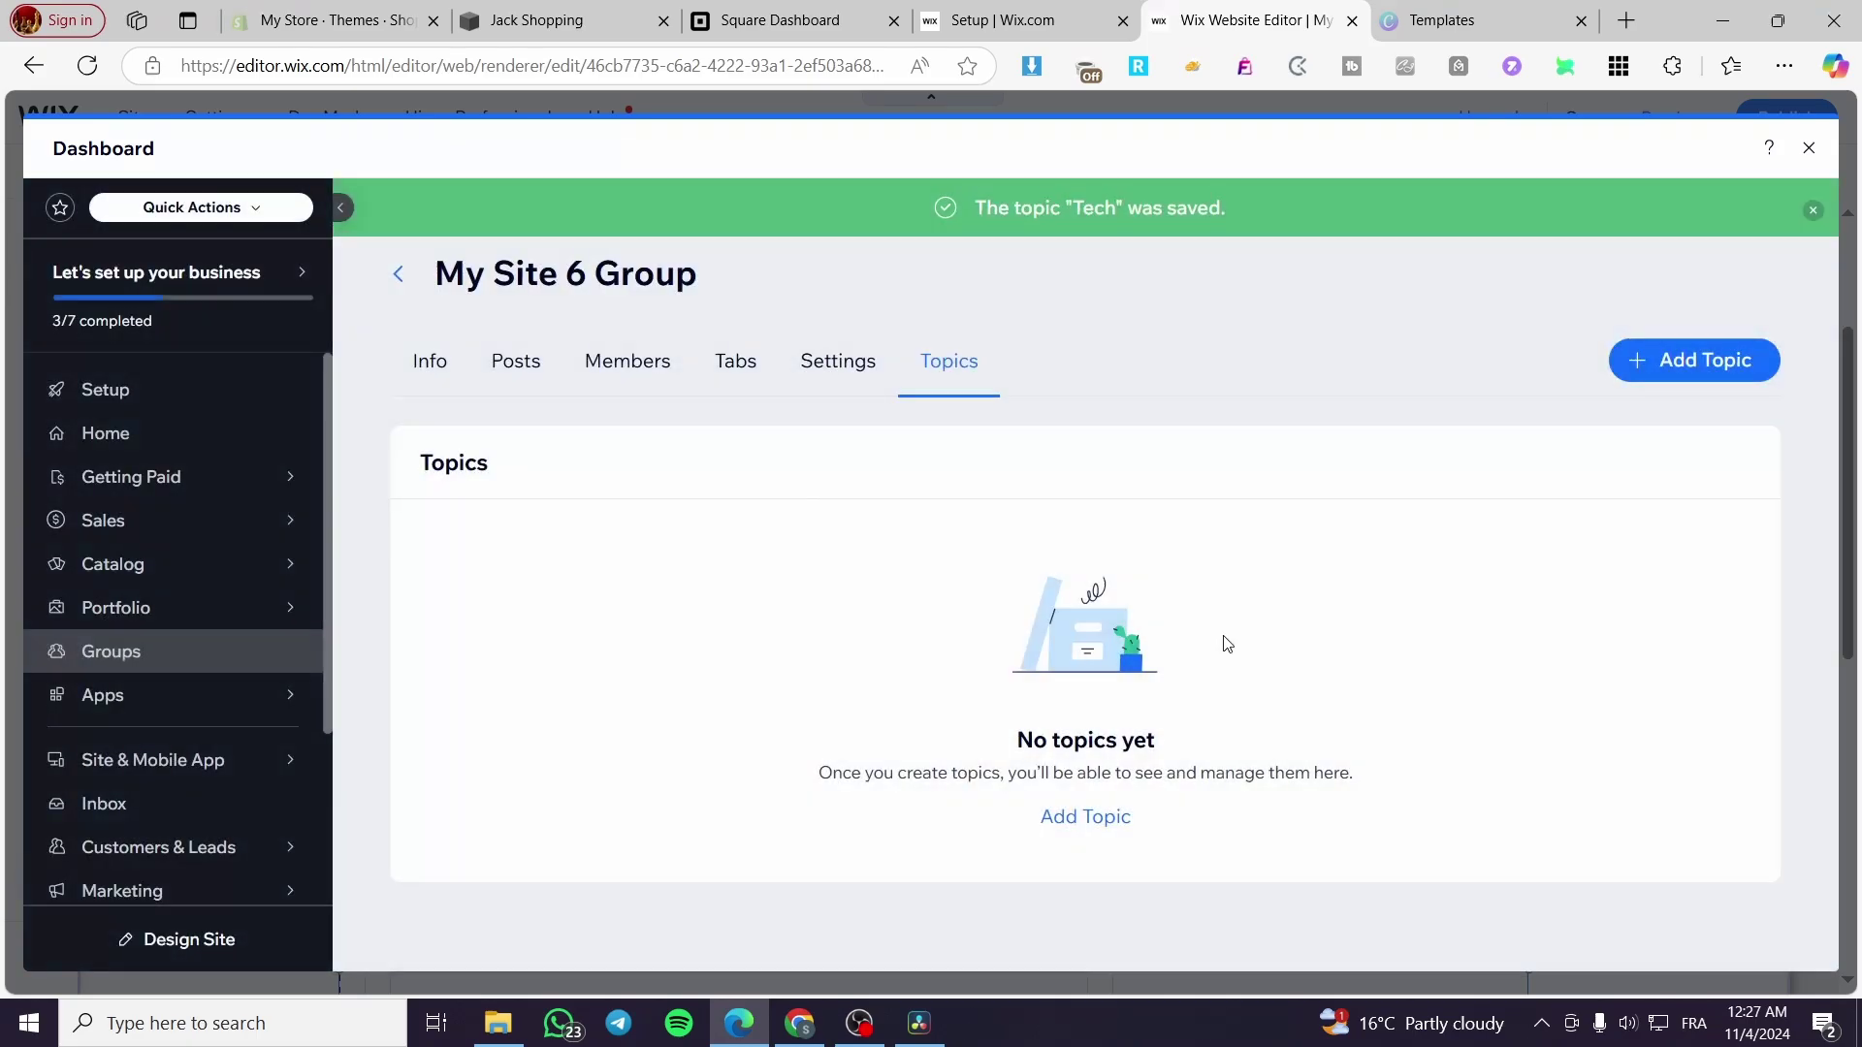
pyautogui.click(1650, 589)
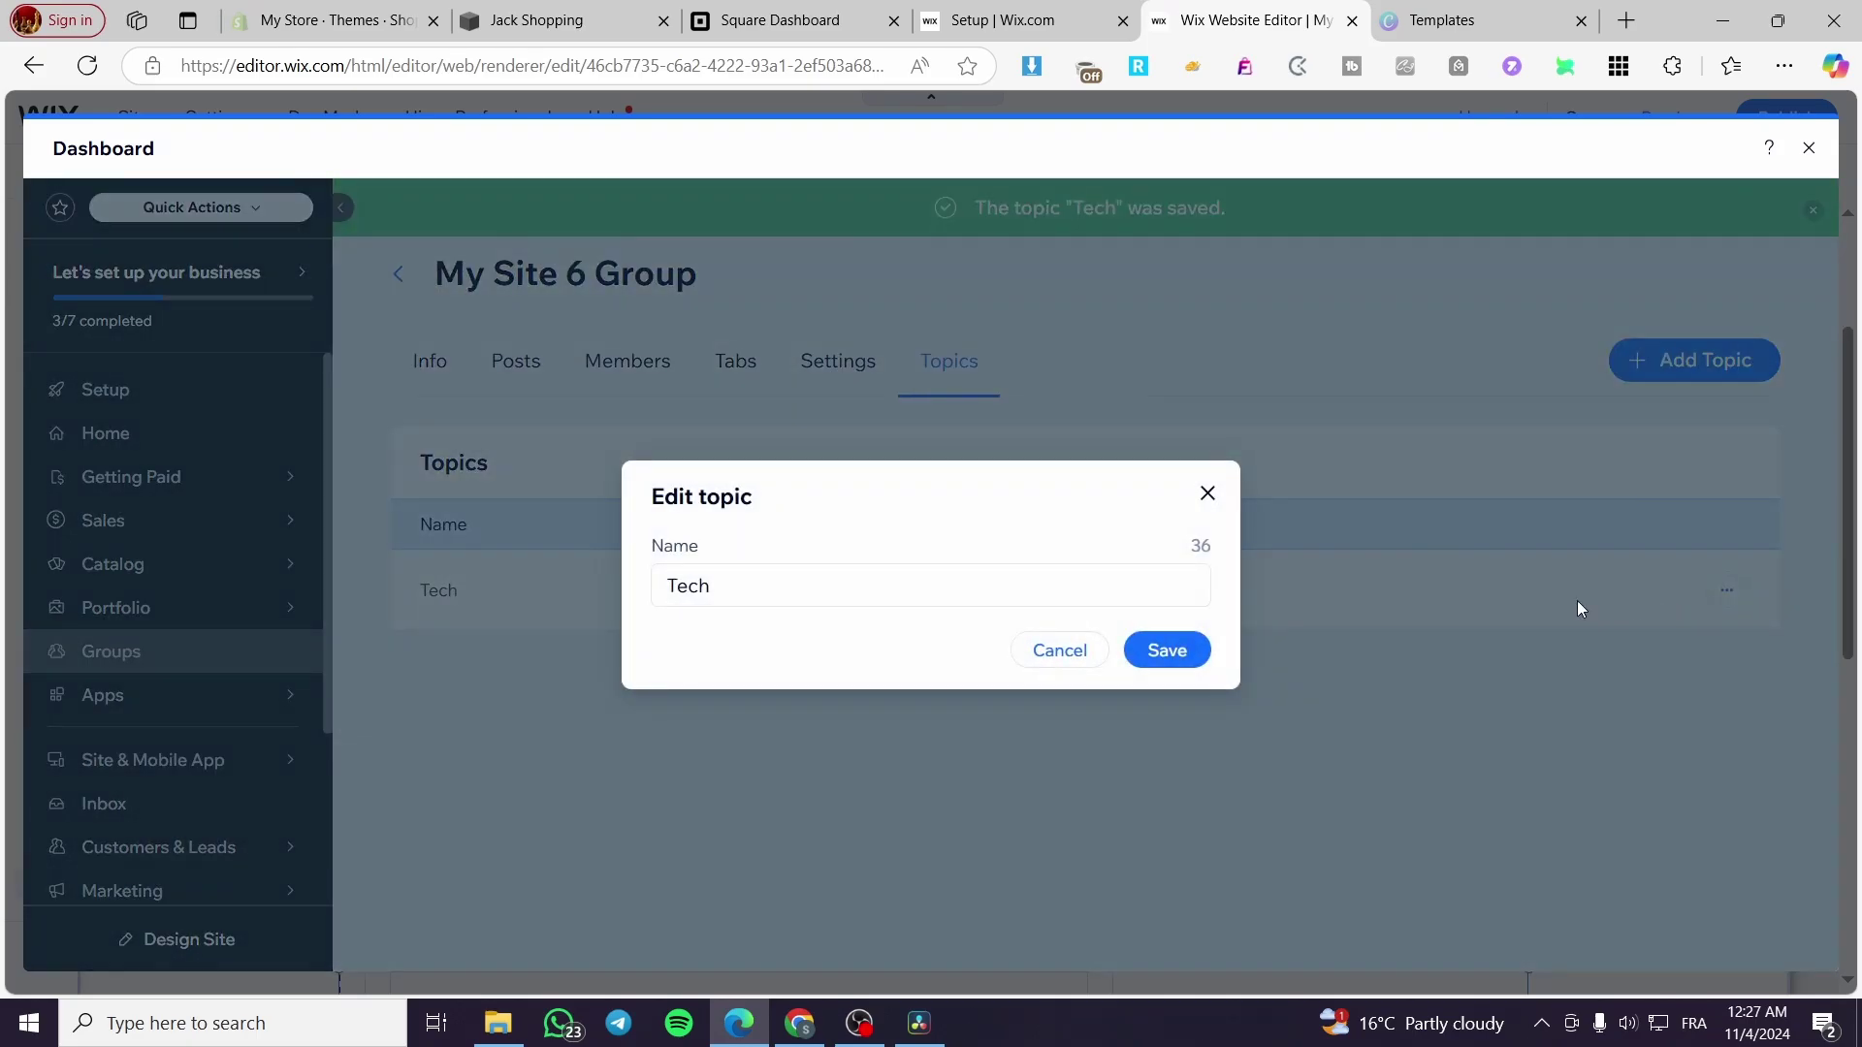
pyautogui.click(1207, 495)
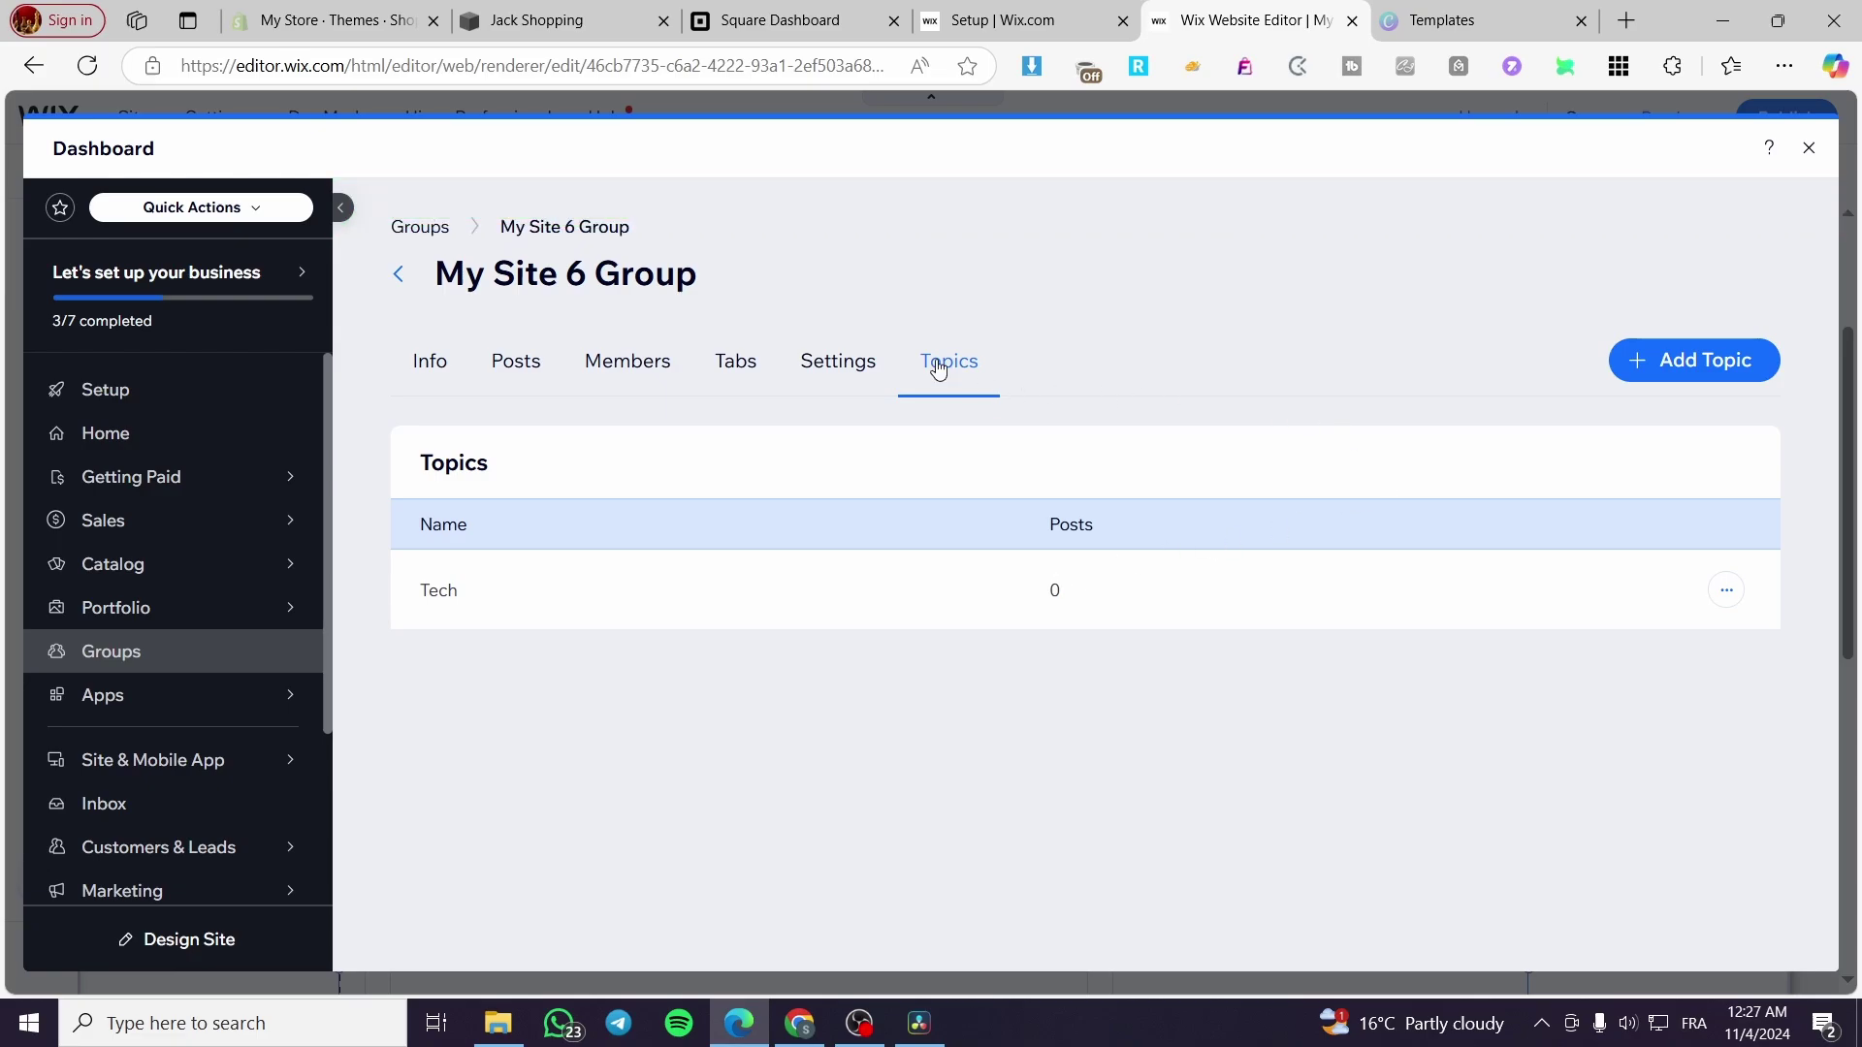
# - Review the group's Info details and Posts, checking the welcome post's options
pyautogui.click(437, 374)
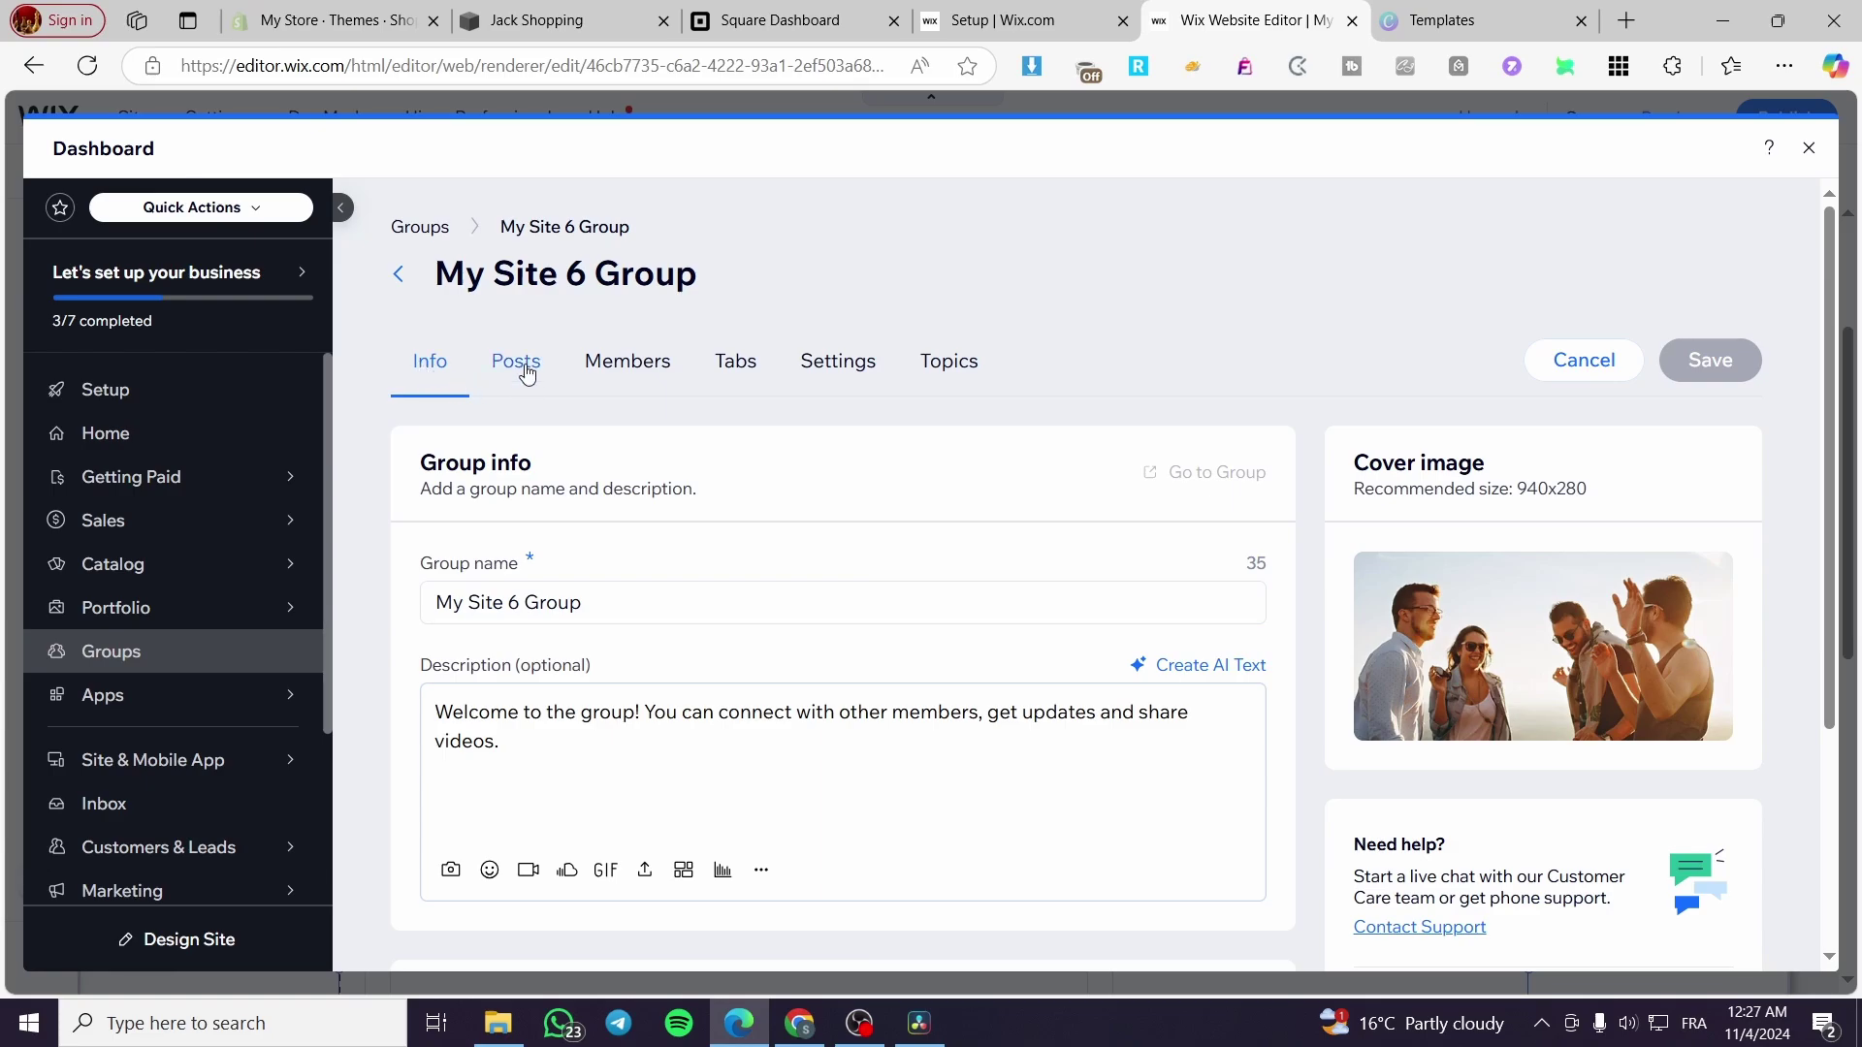
pyautogui.scroll(-3, 581, 469)
pyautogui.scroll(3, 960, 524)
pyautogui.scroll(-1, 543, 672)
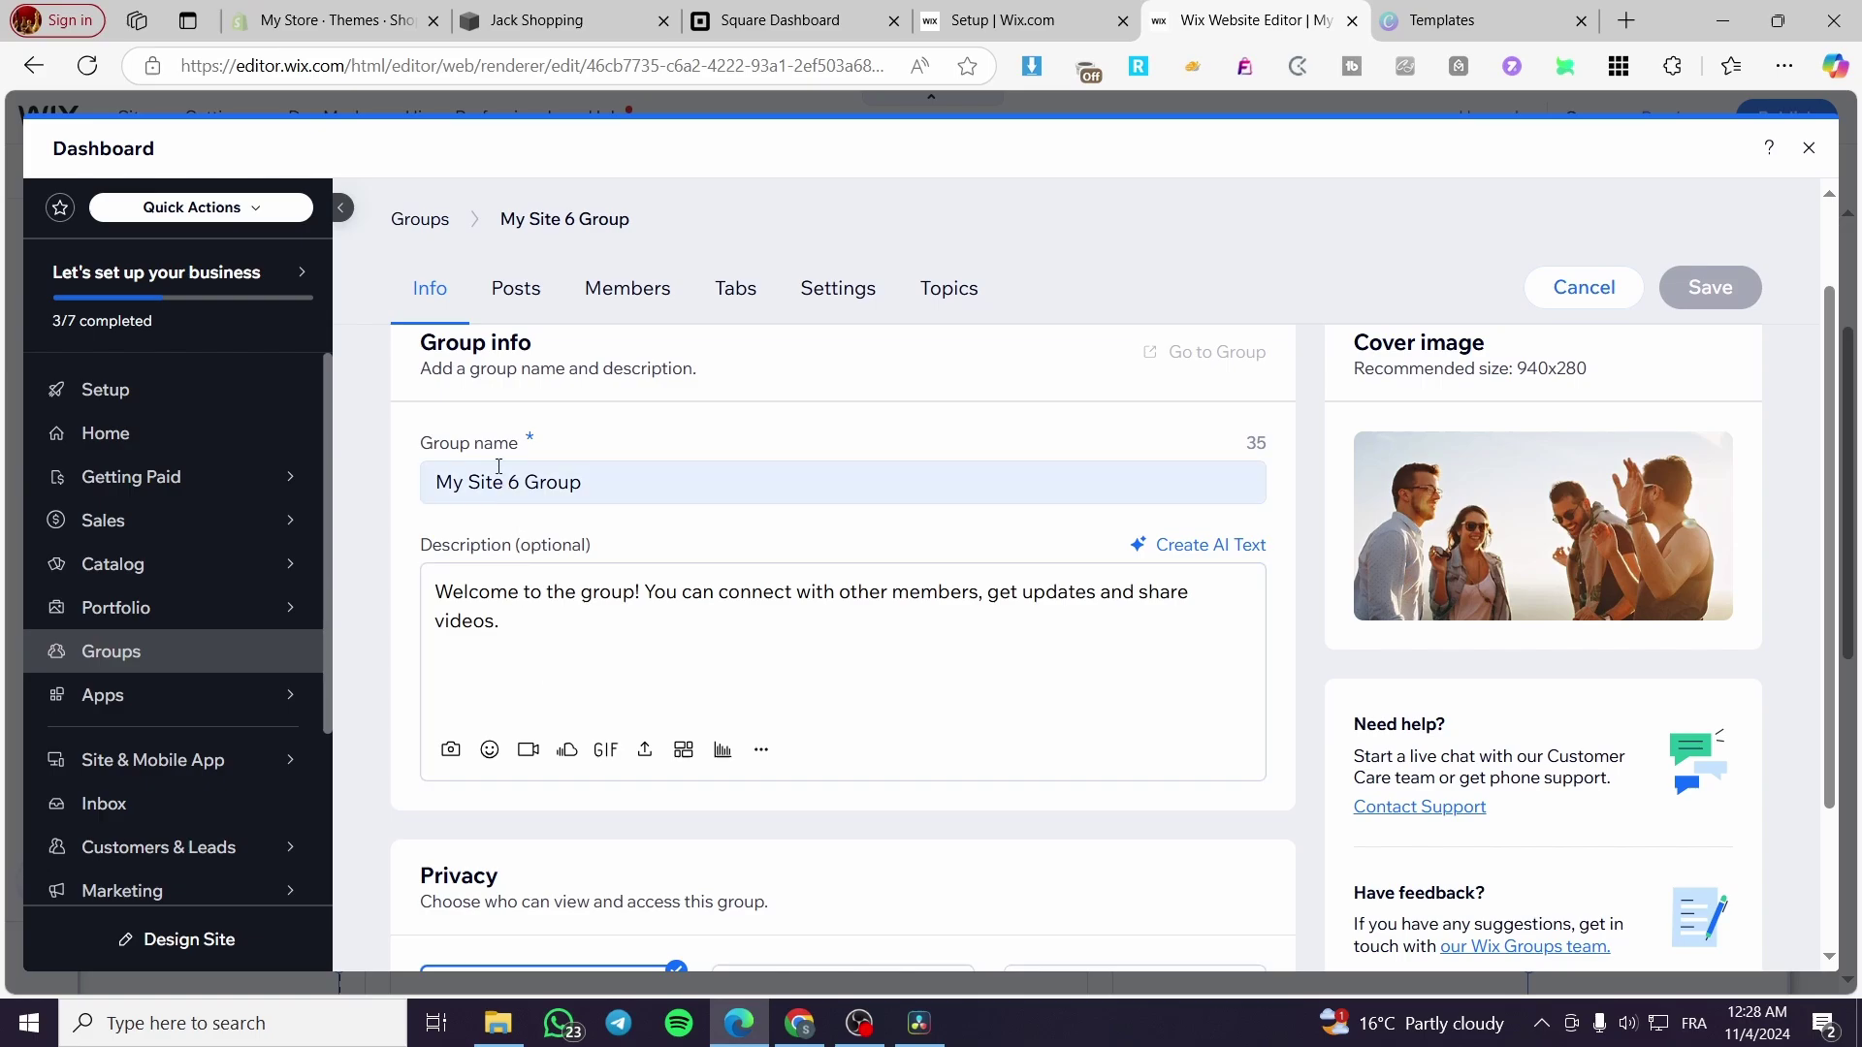
pyautogui.scroll(-2, 497, 462)
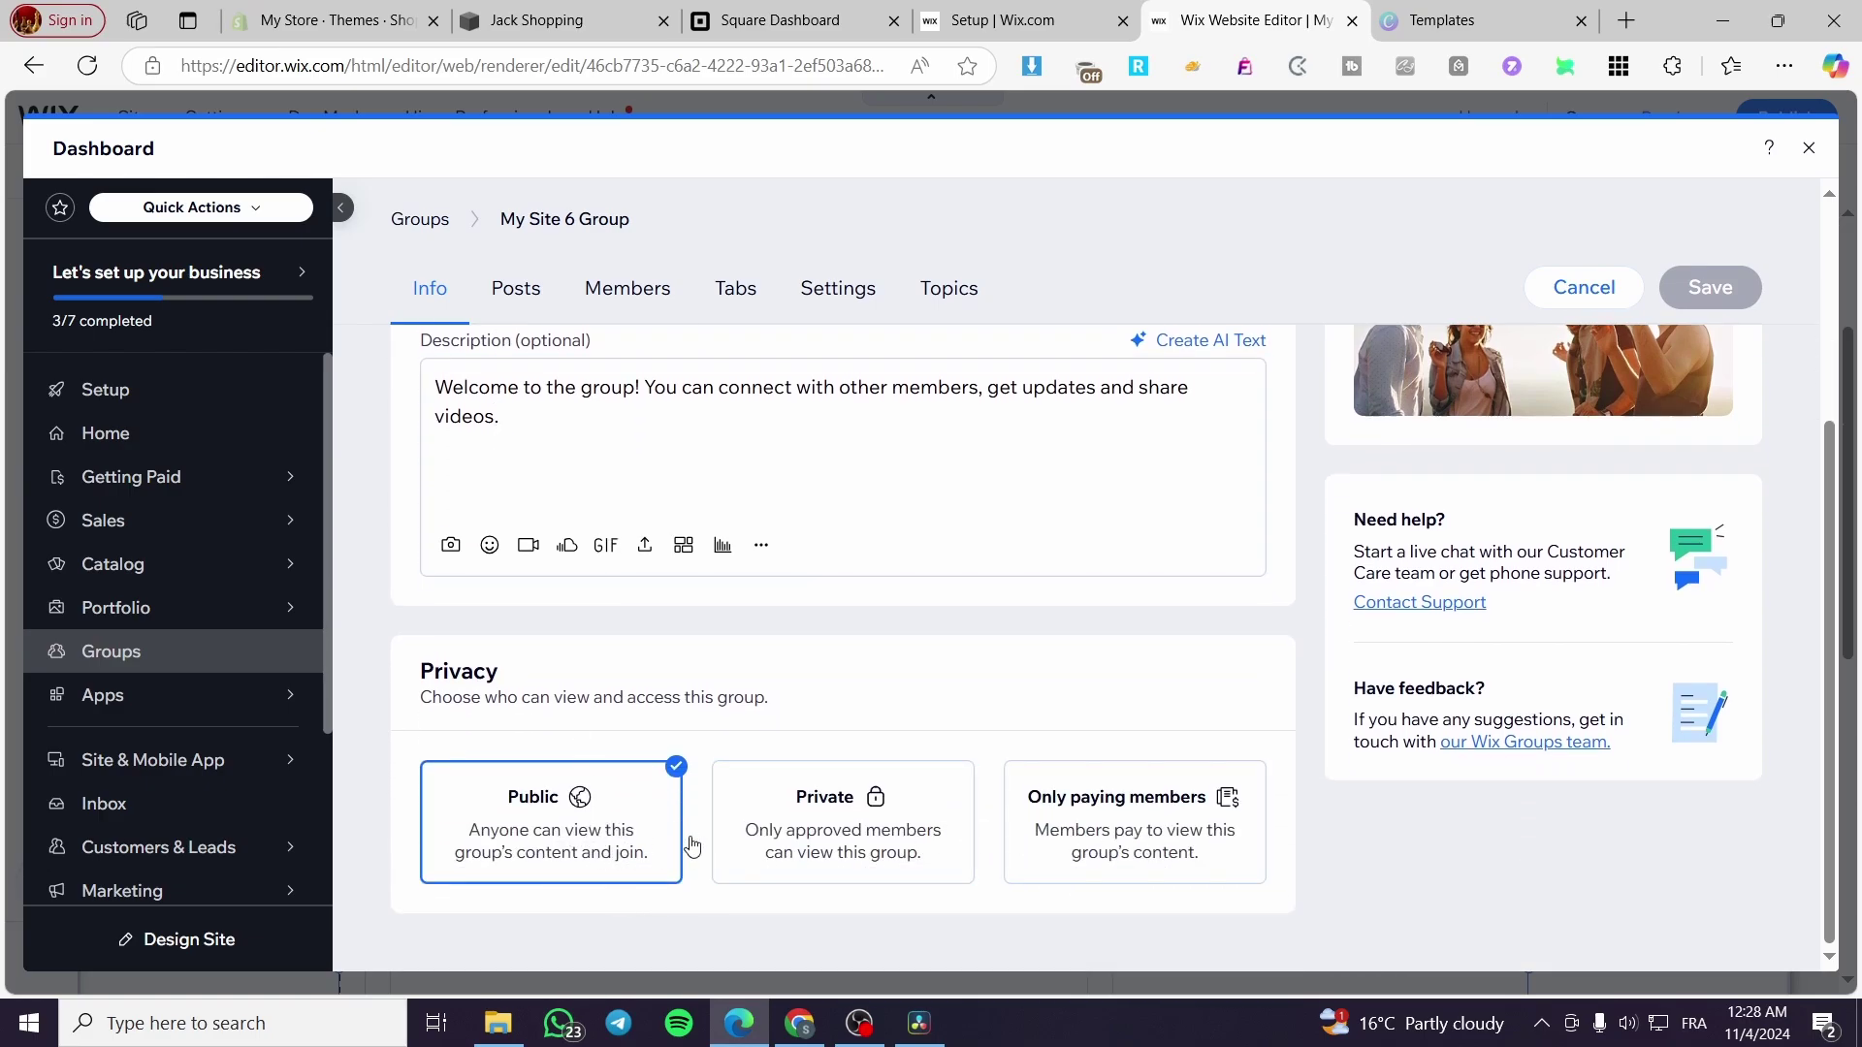
pyautogui.scroll(3, 548, 433)
pyautogui.click(514, 363)
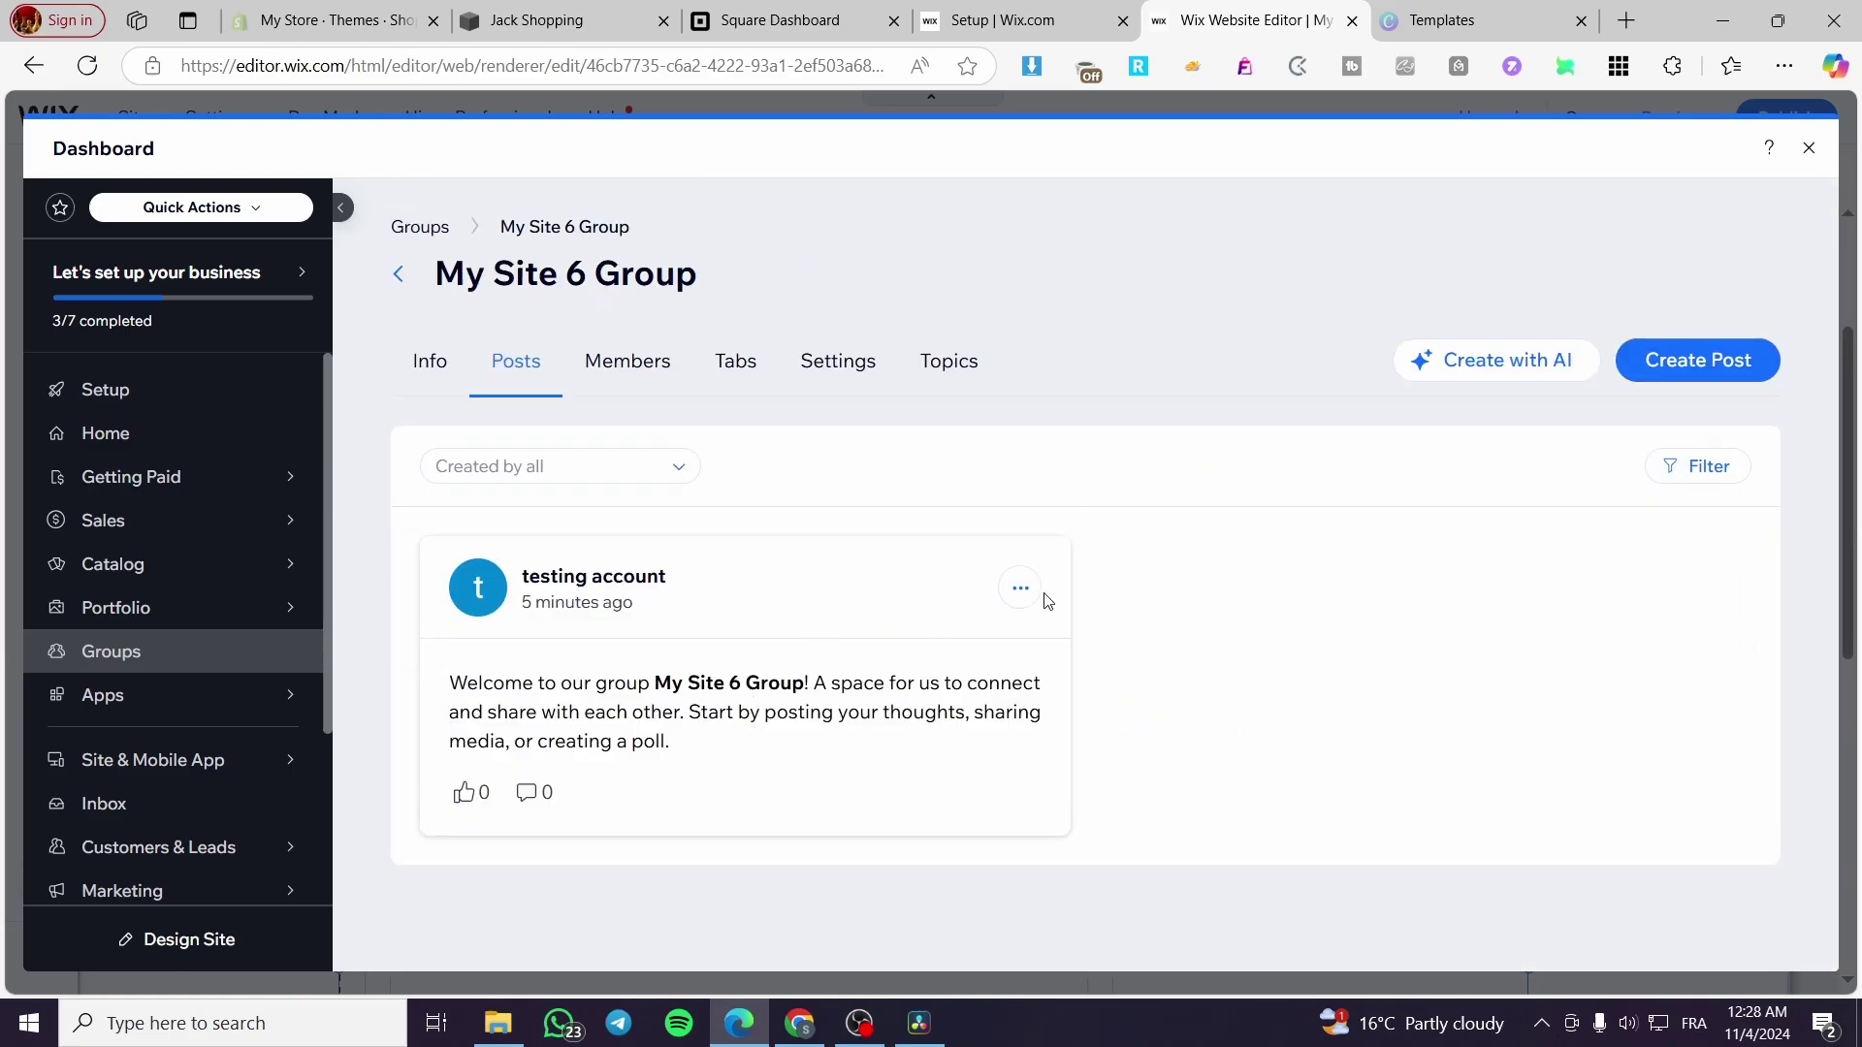
pyautogui.click(1020, 588)
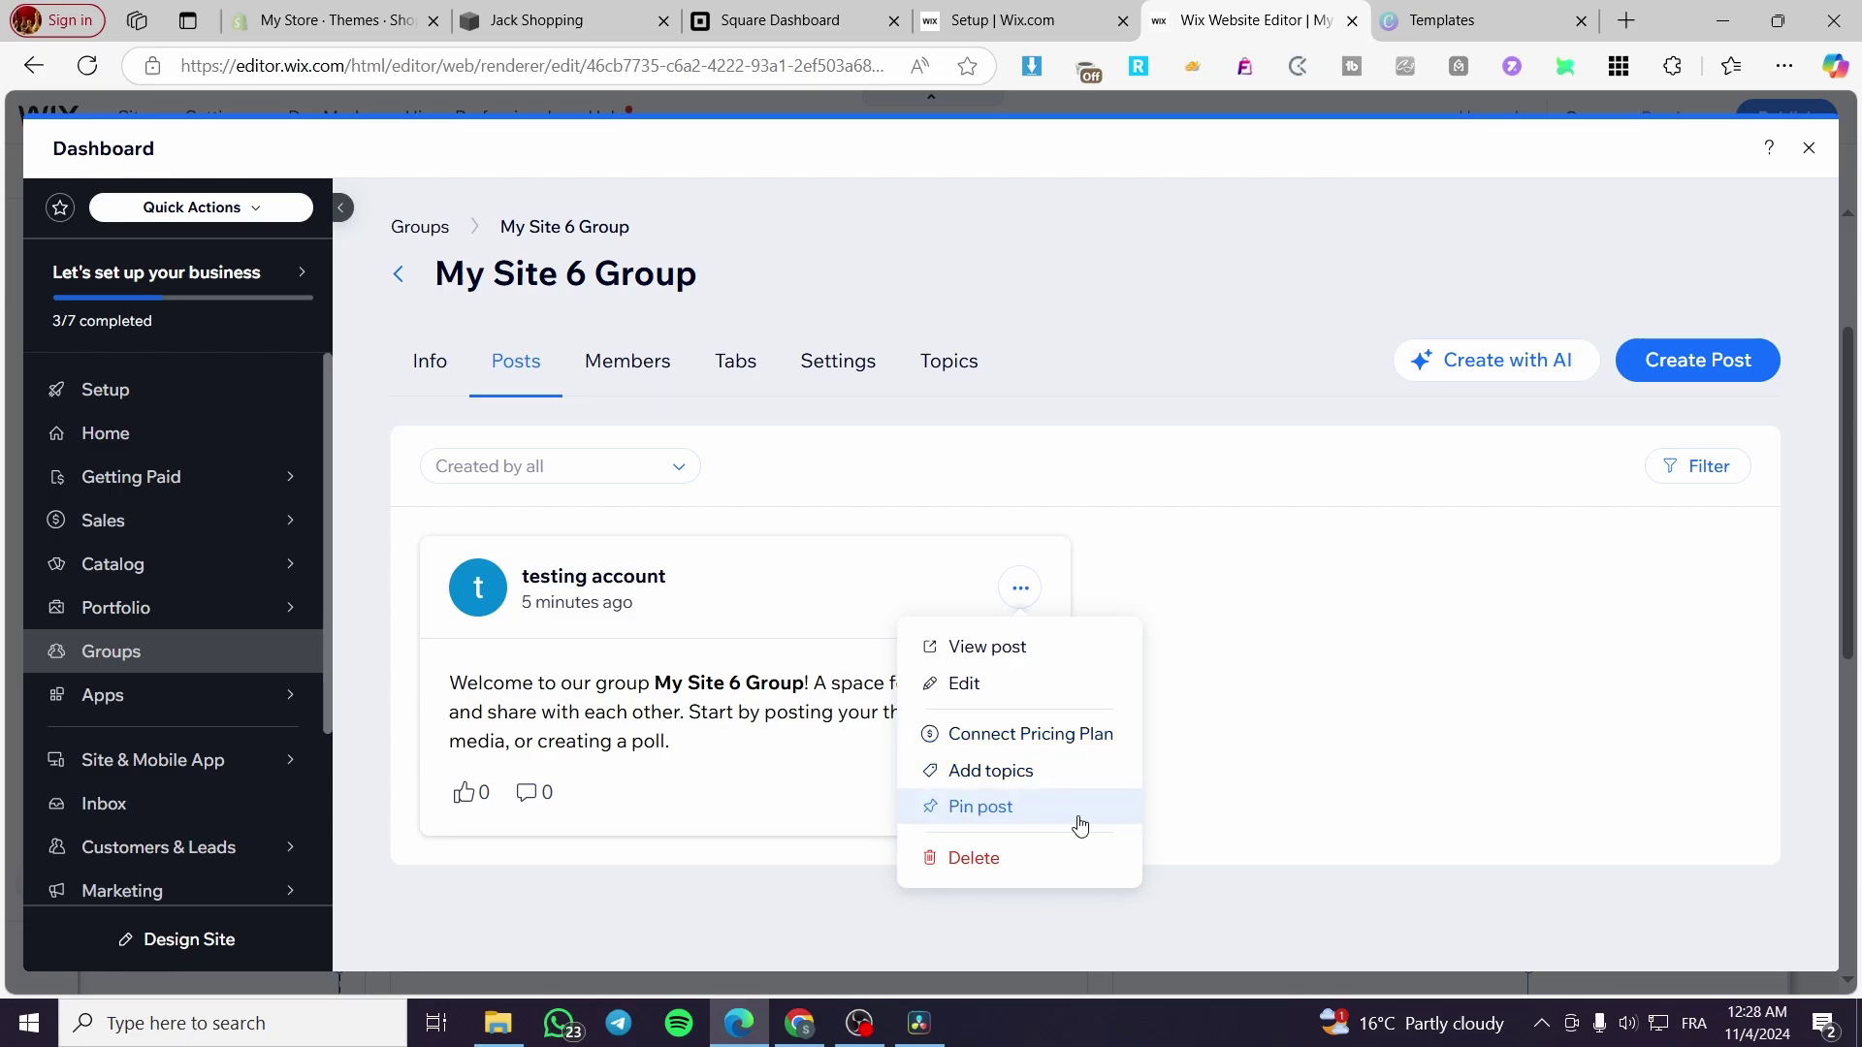
# - View the group's Members list and the Tabs its page shows
pyautogui.click(646, 371)
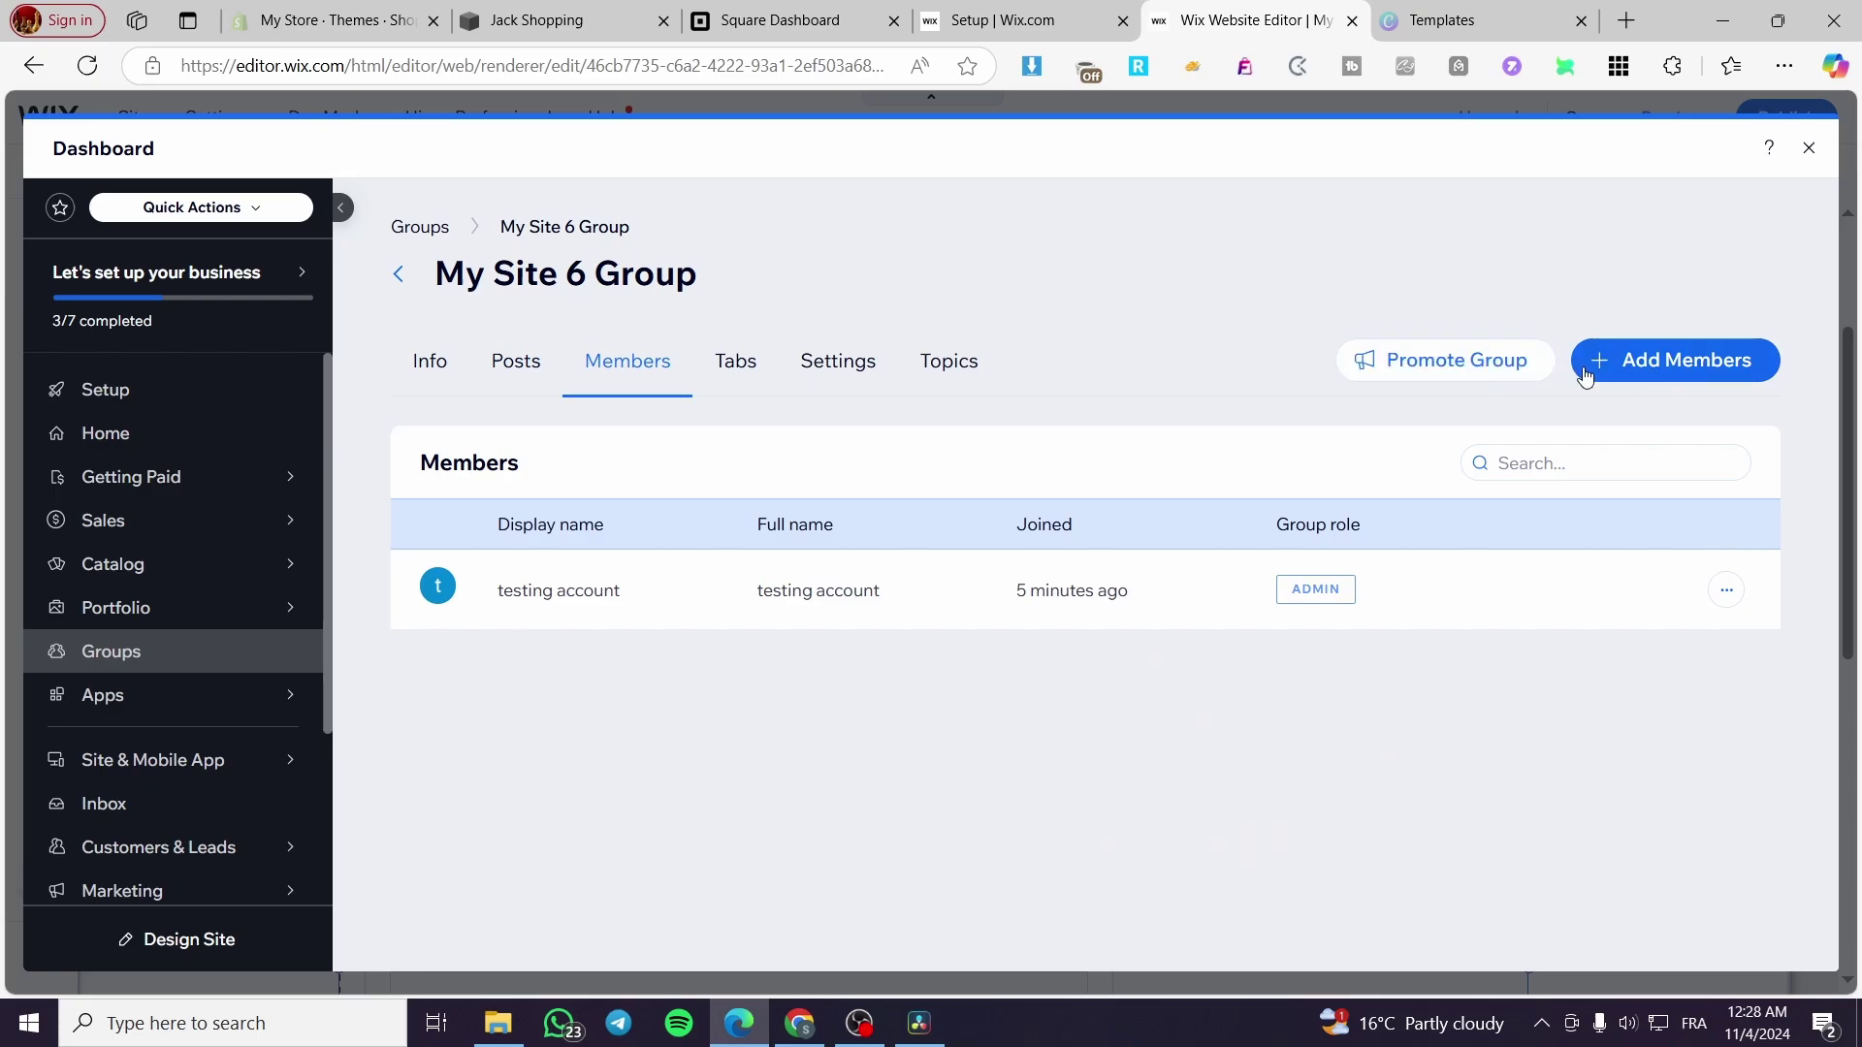
pyautogui.click(751, 374)
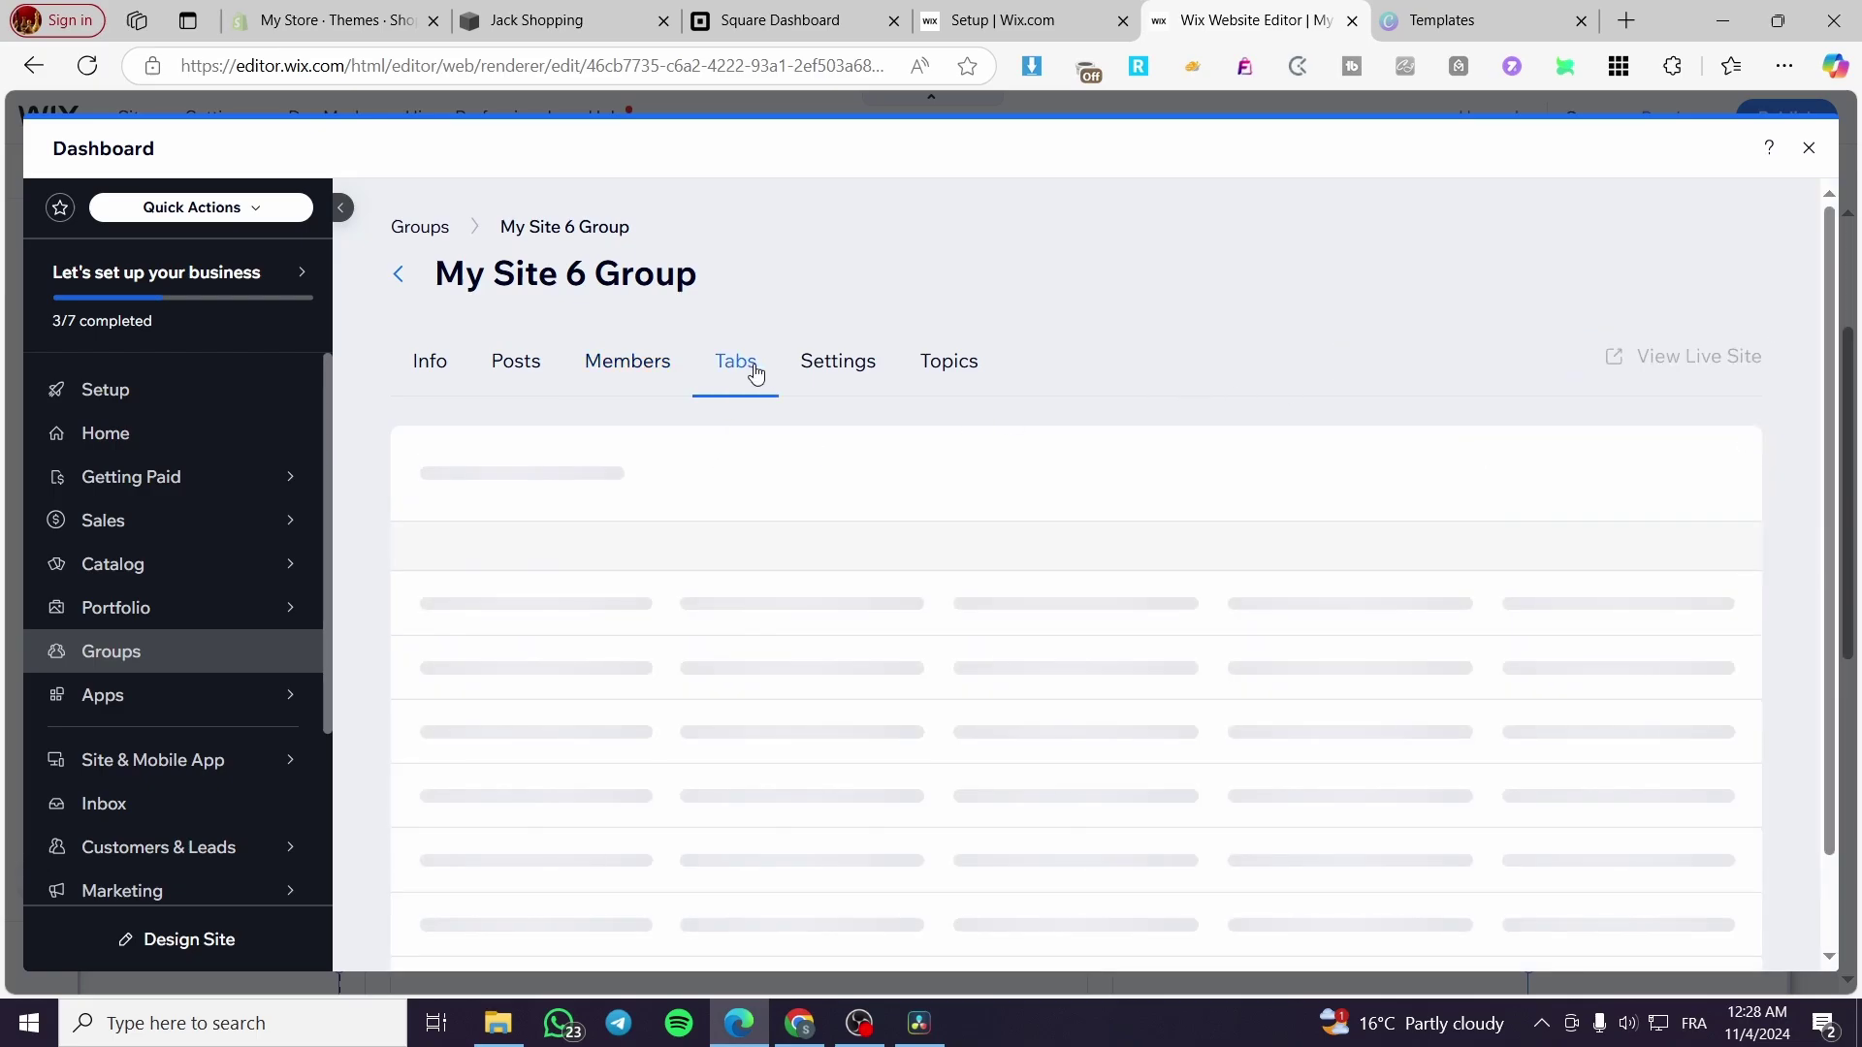
pyautogui.scroll(-2, 825, 485)
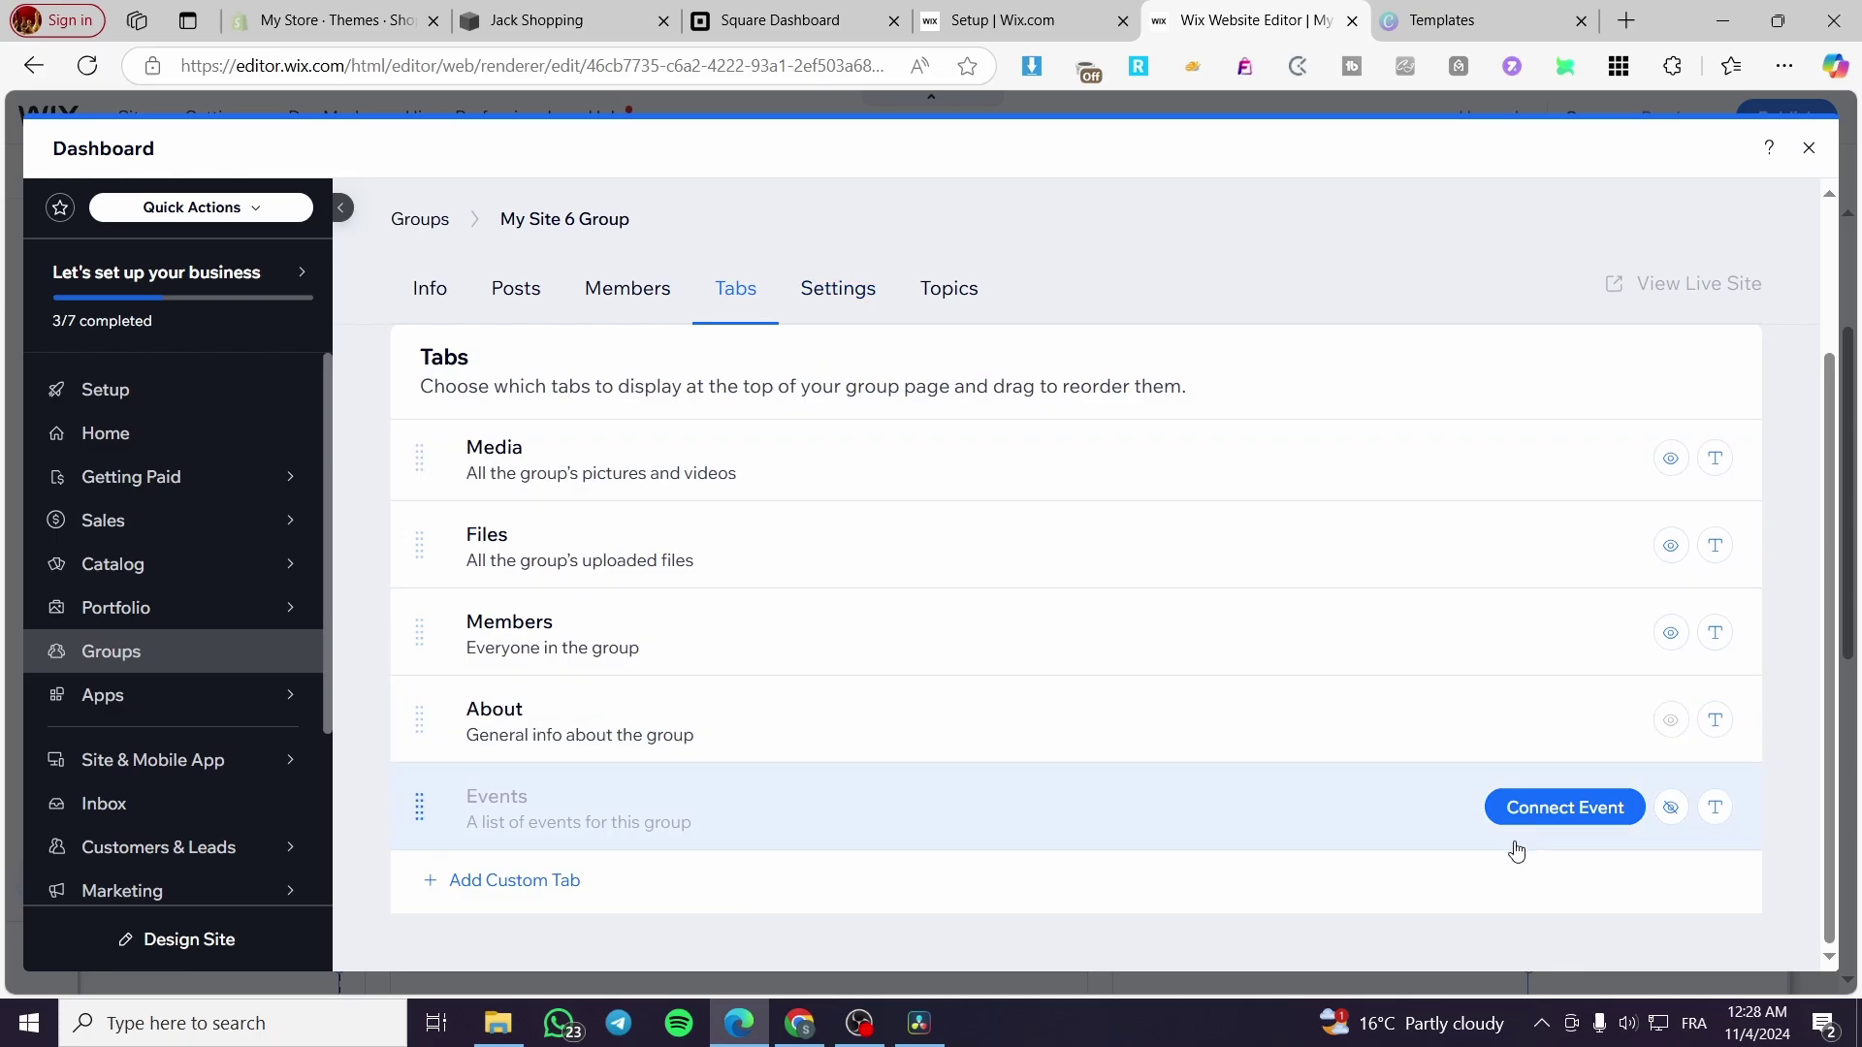
pyautogui.scroll(2, 485, 894)
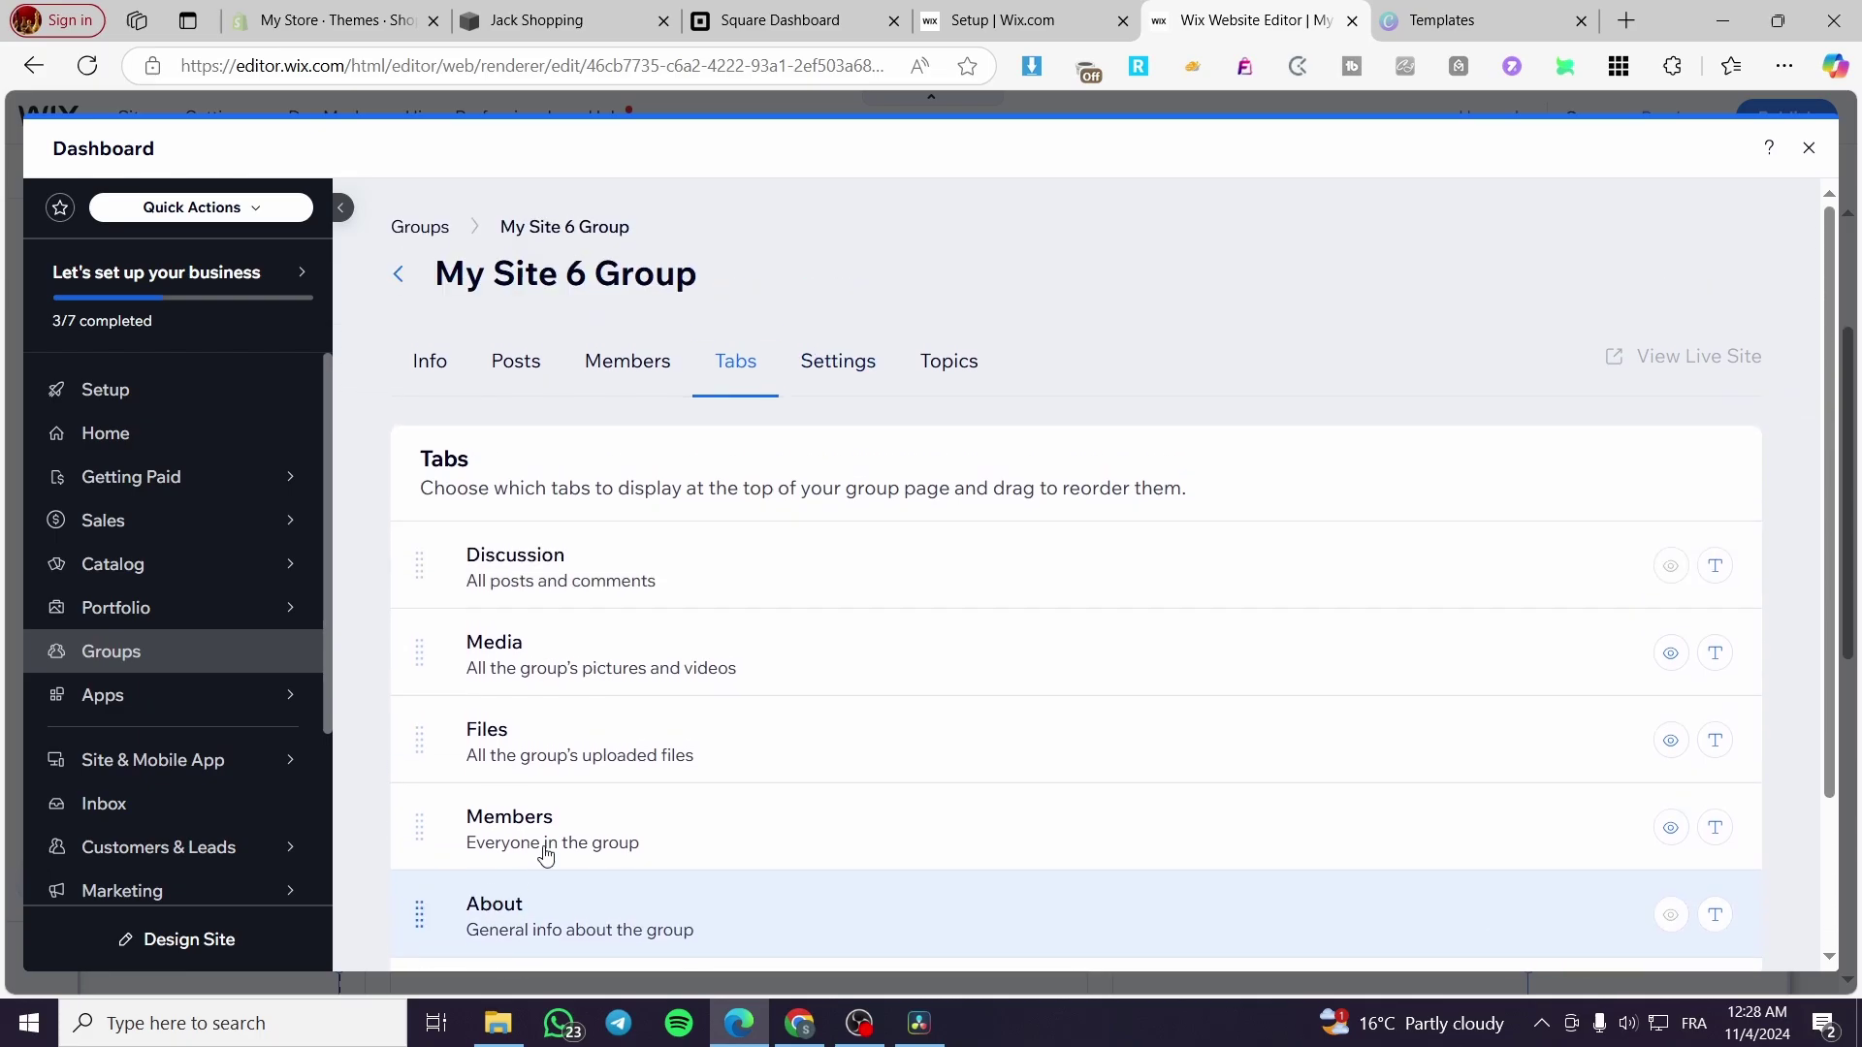
# - Review the group's member permission Settings and Tech topic, then return to all groups
pyautogui.click(836, 361)
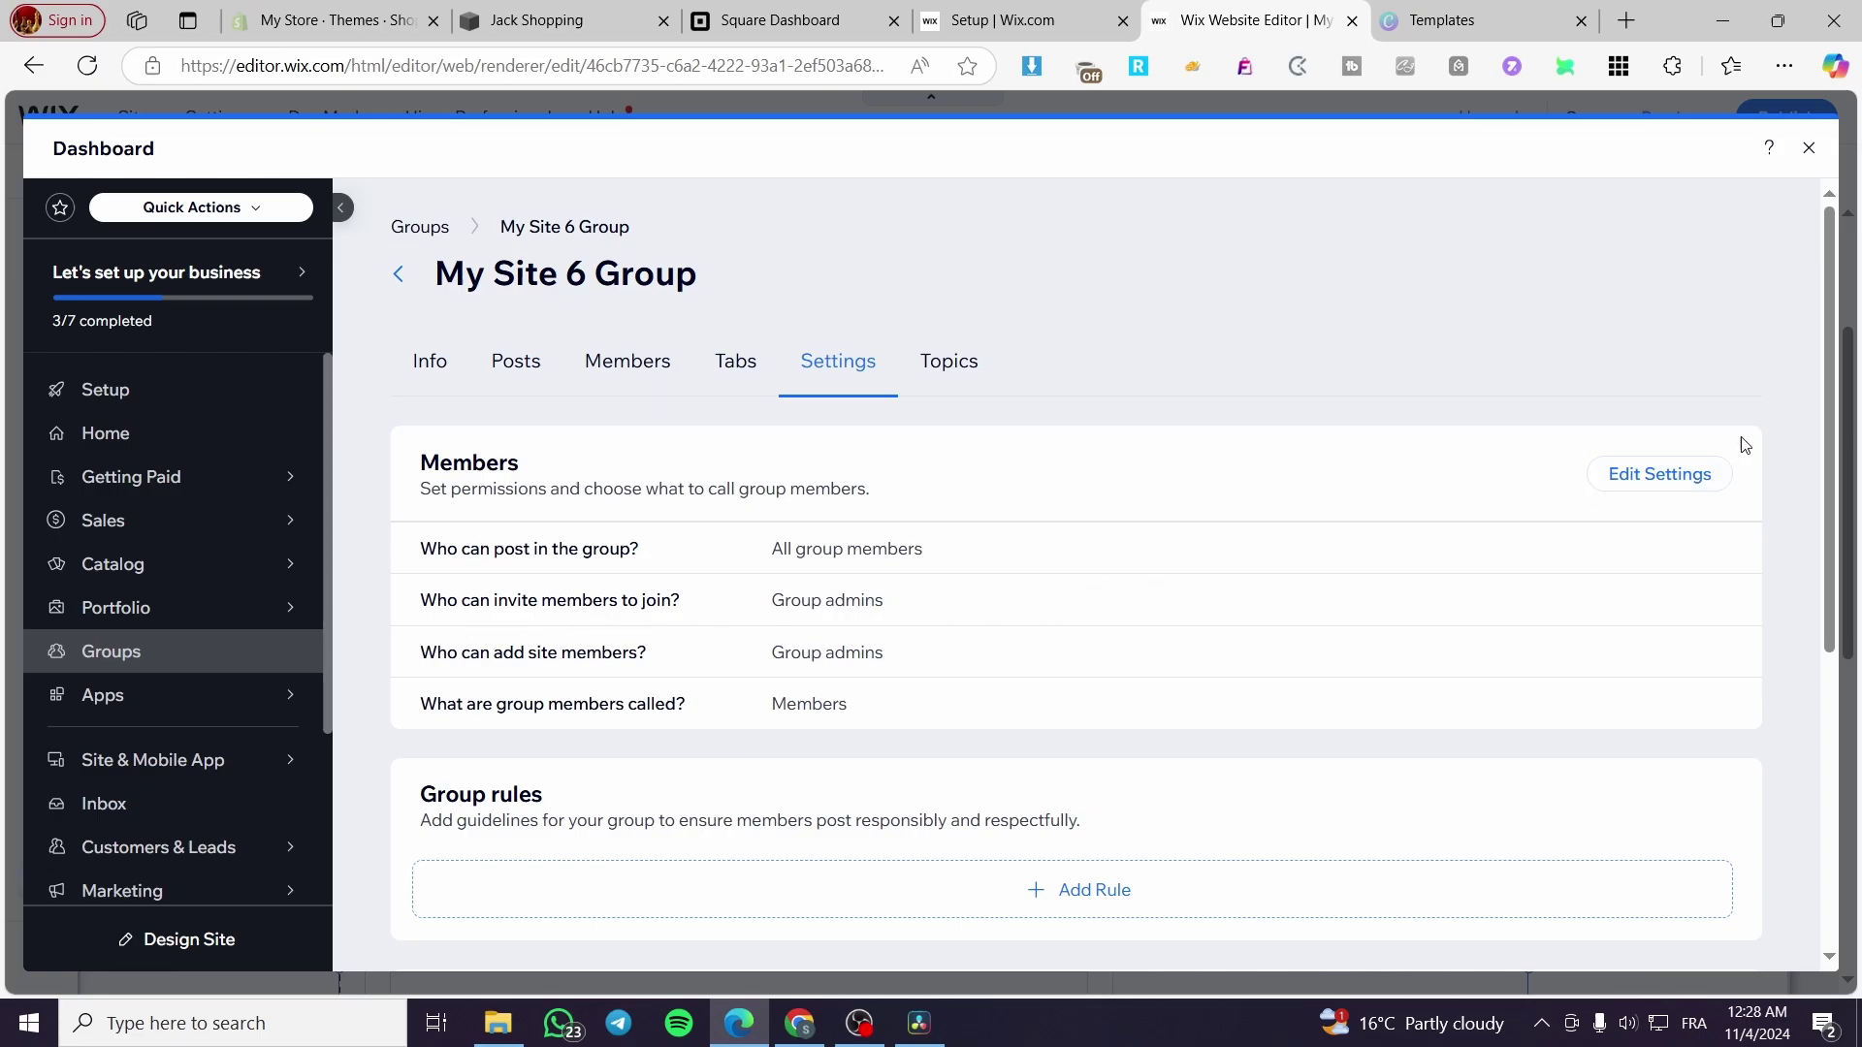
pyautogui.scroll(-3, 1067, 757)
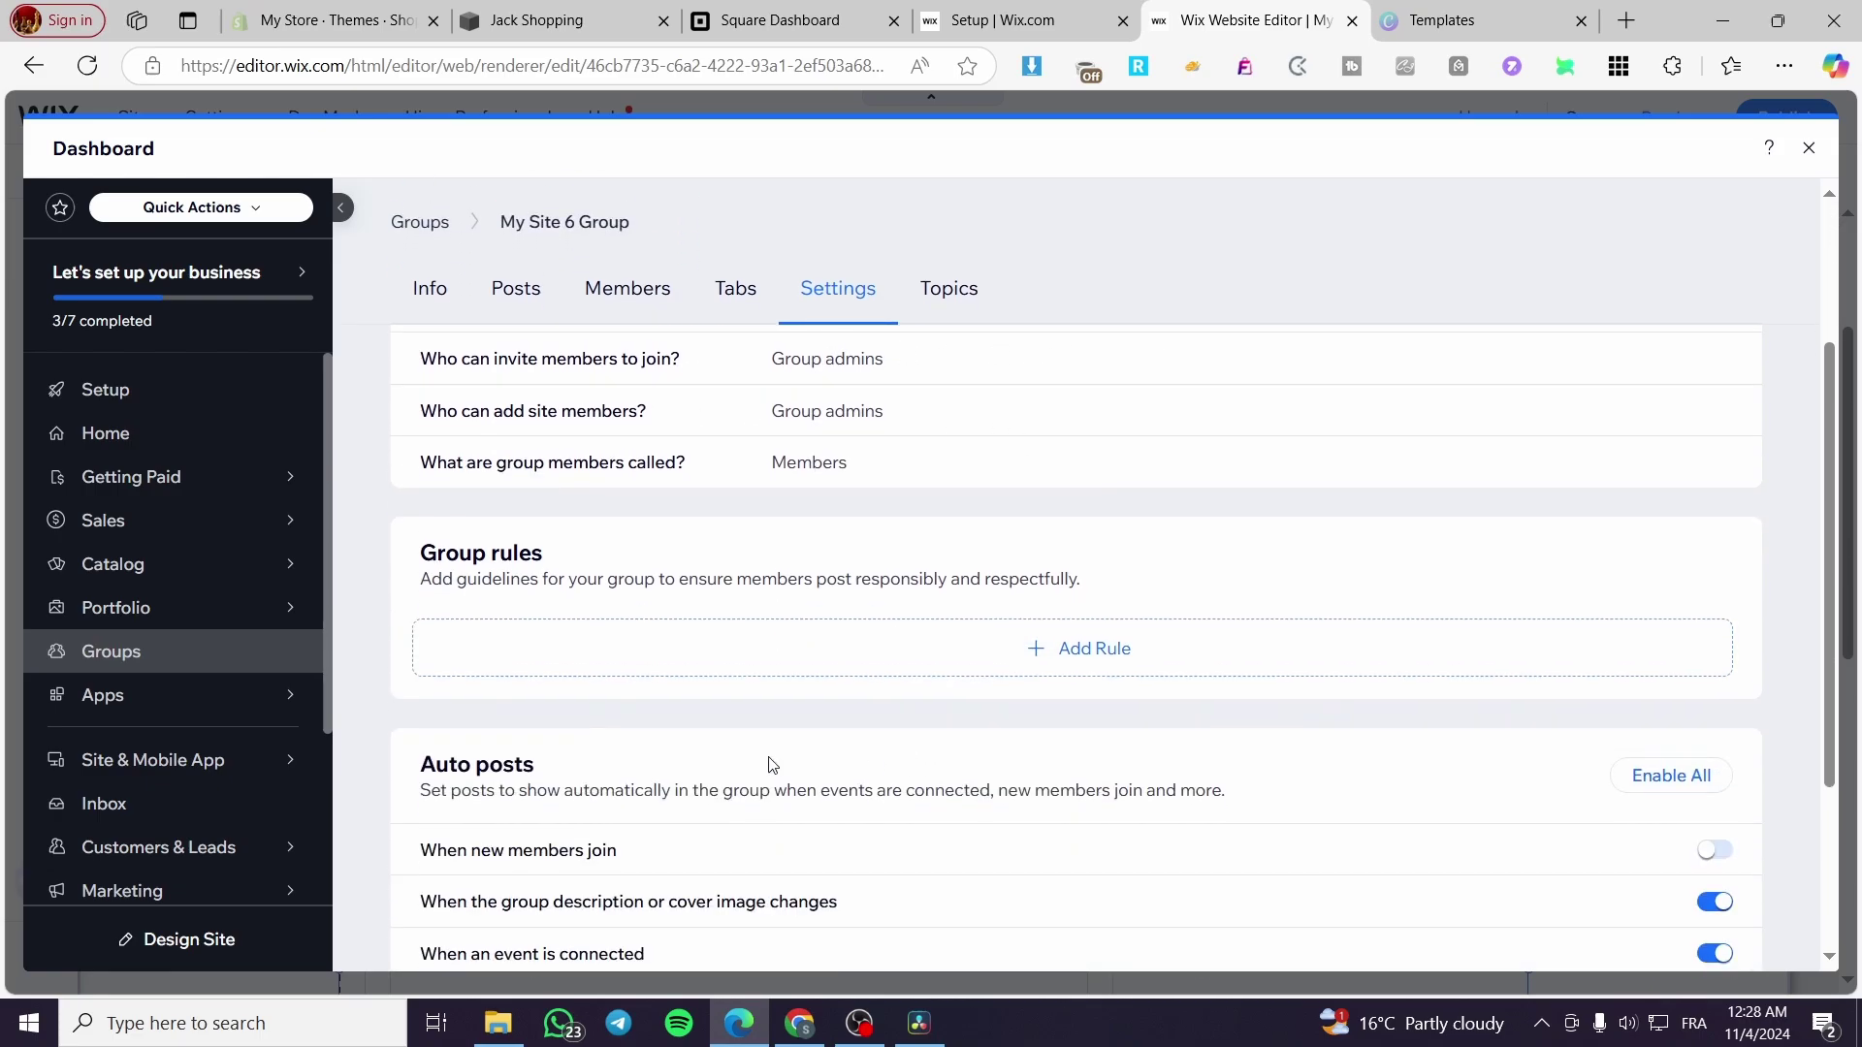
pyautogui.scroll(-3, 887, 603)
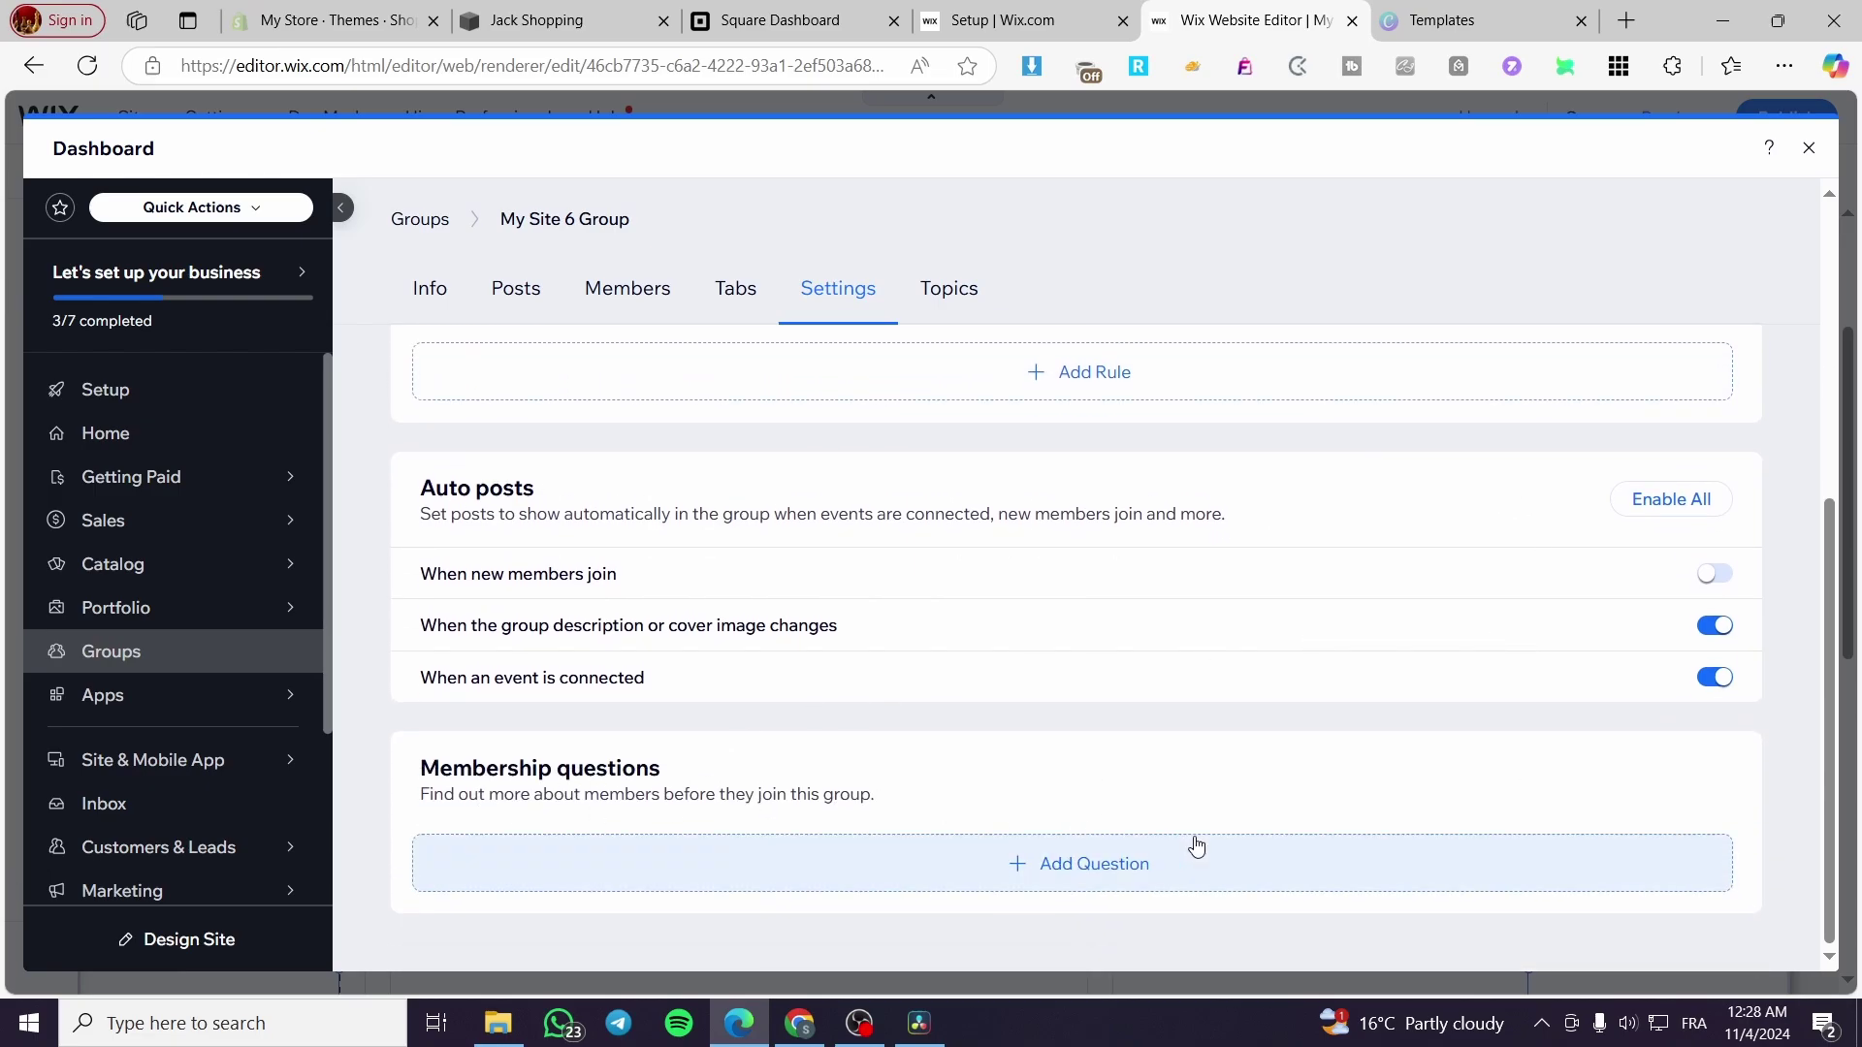
pyautogui.scroll(5, 1160, 835)
pyautogui.scroll(-5, 1151, 819)
pyautogui.scroll(5, 1066, 737)
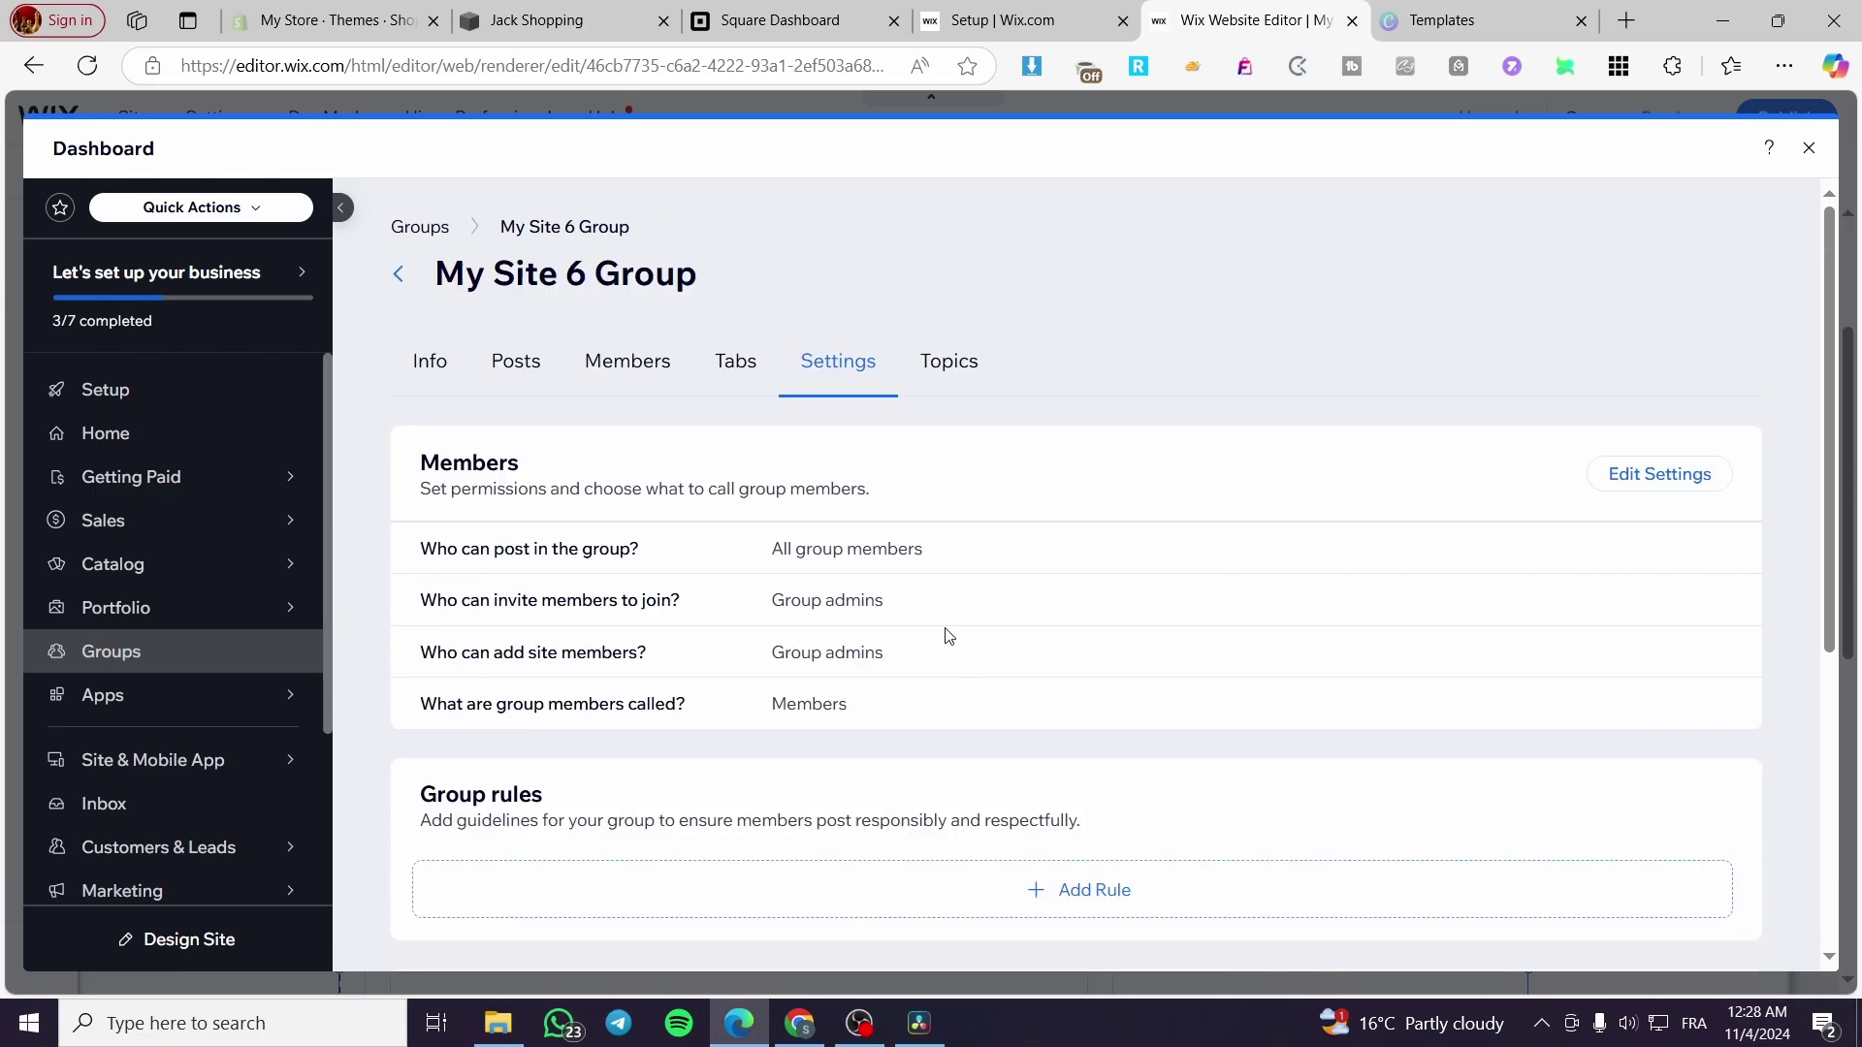
pyautogui.click(979, 363)
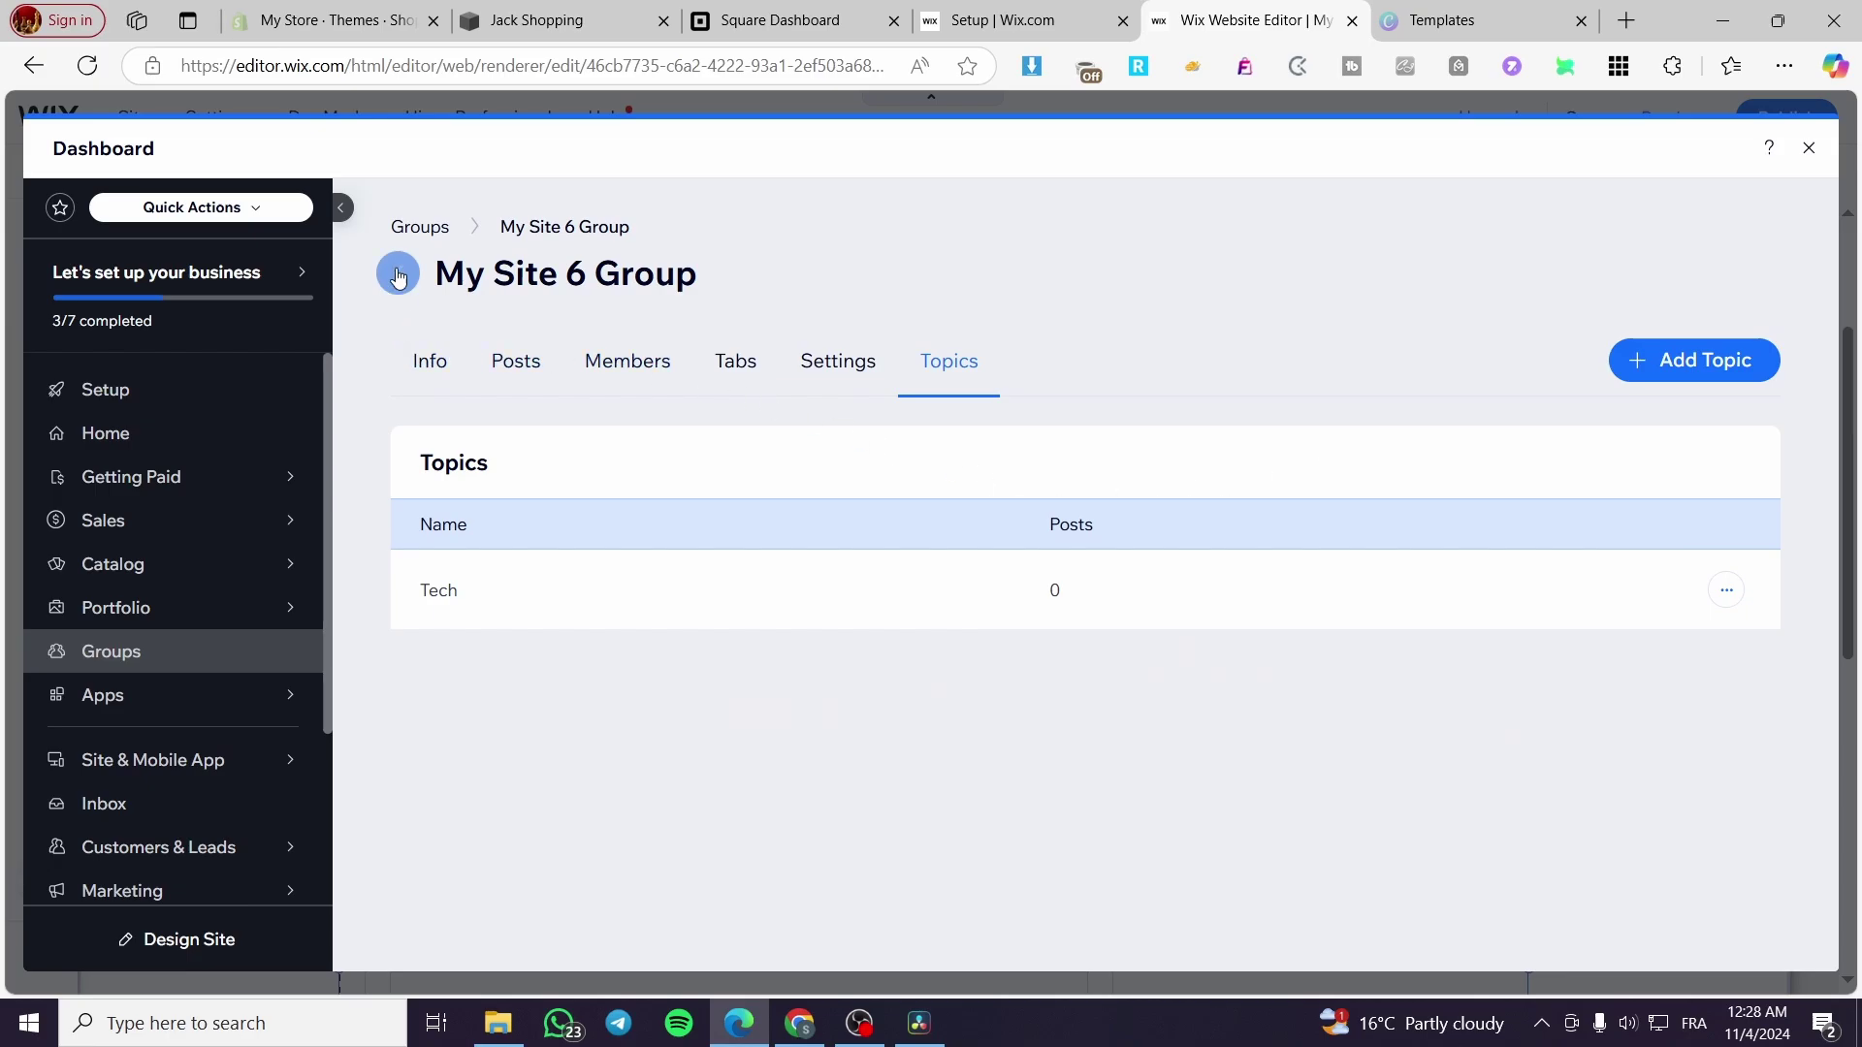
pyautogui.click(397, 274)
# - Close the dashboard and view the Groups Feed settings' Layout options
pyautogui.click(1810, 145)
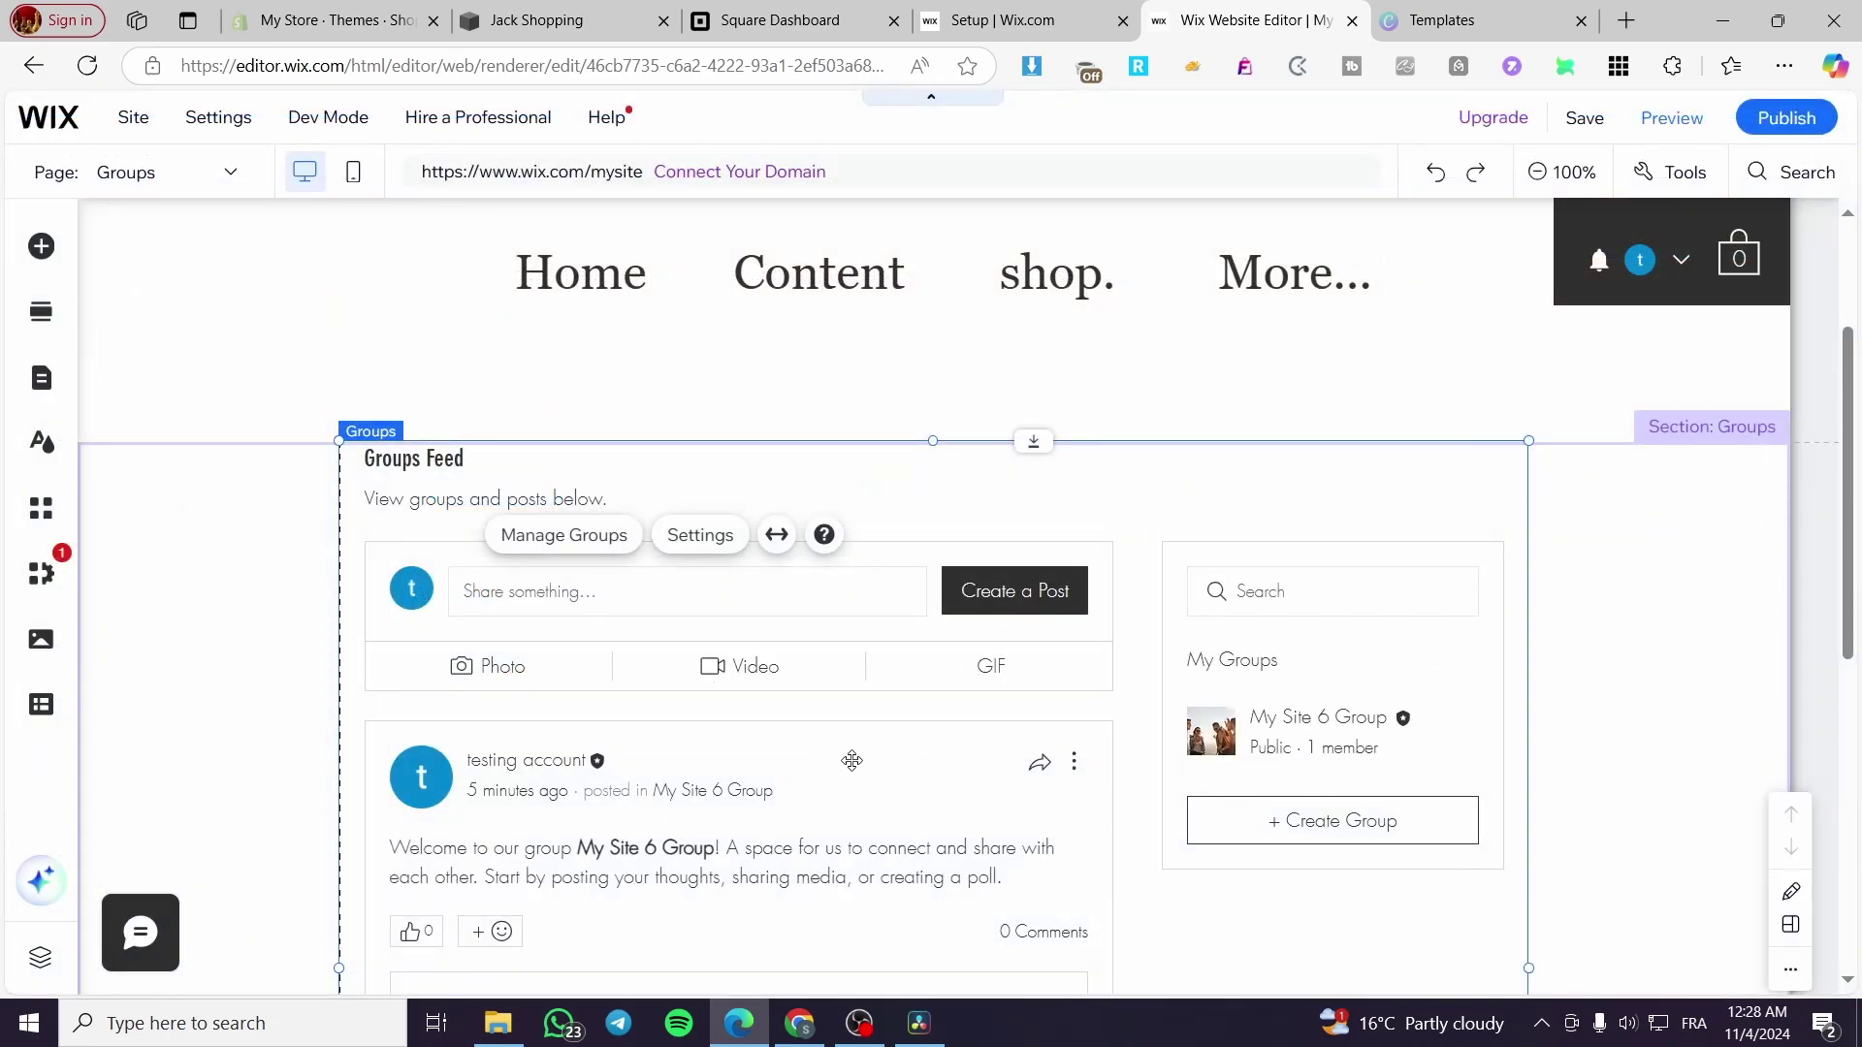
pyautogui.click(718, 550)
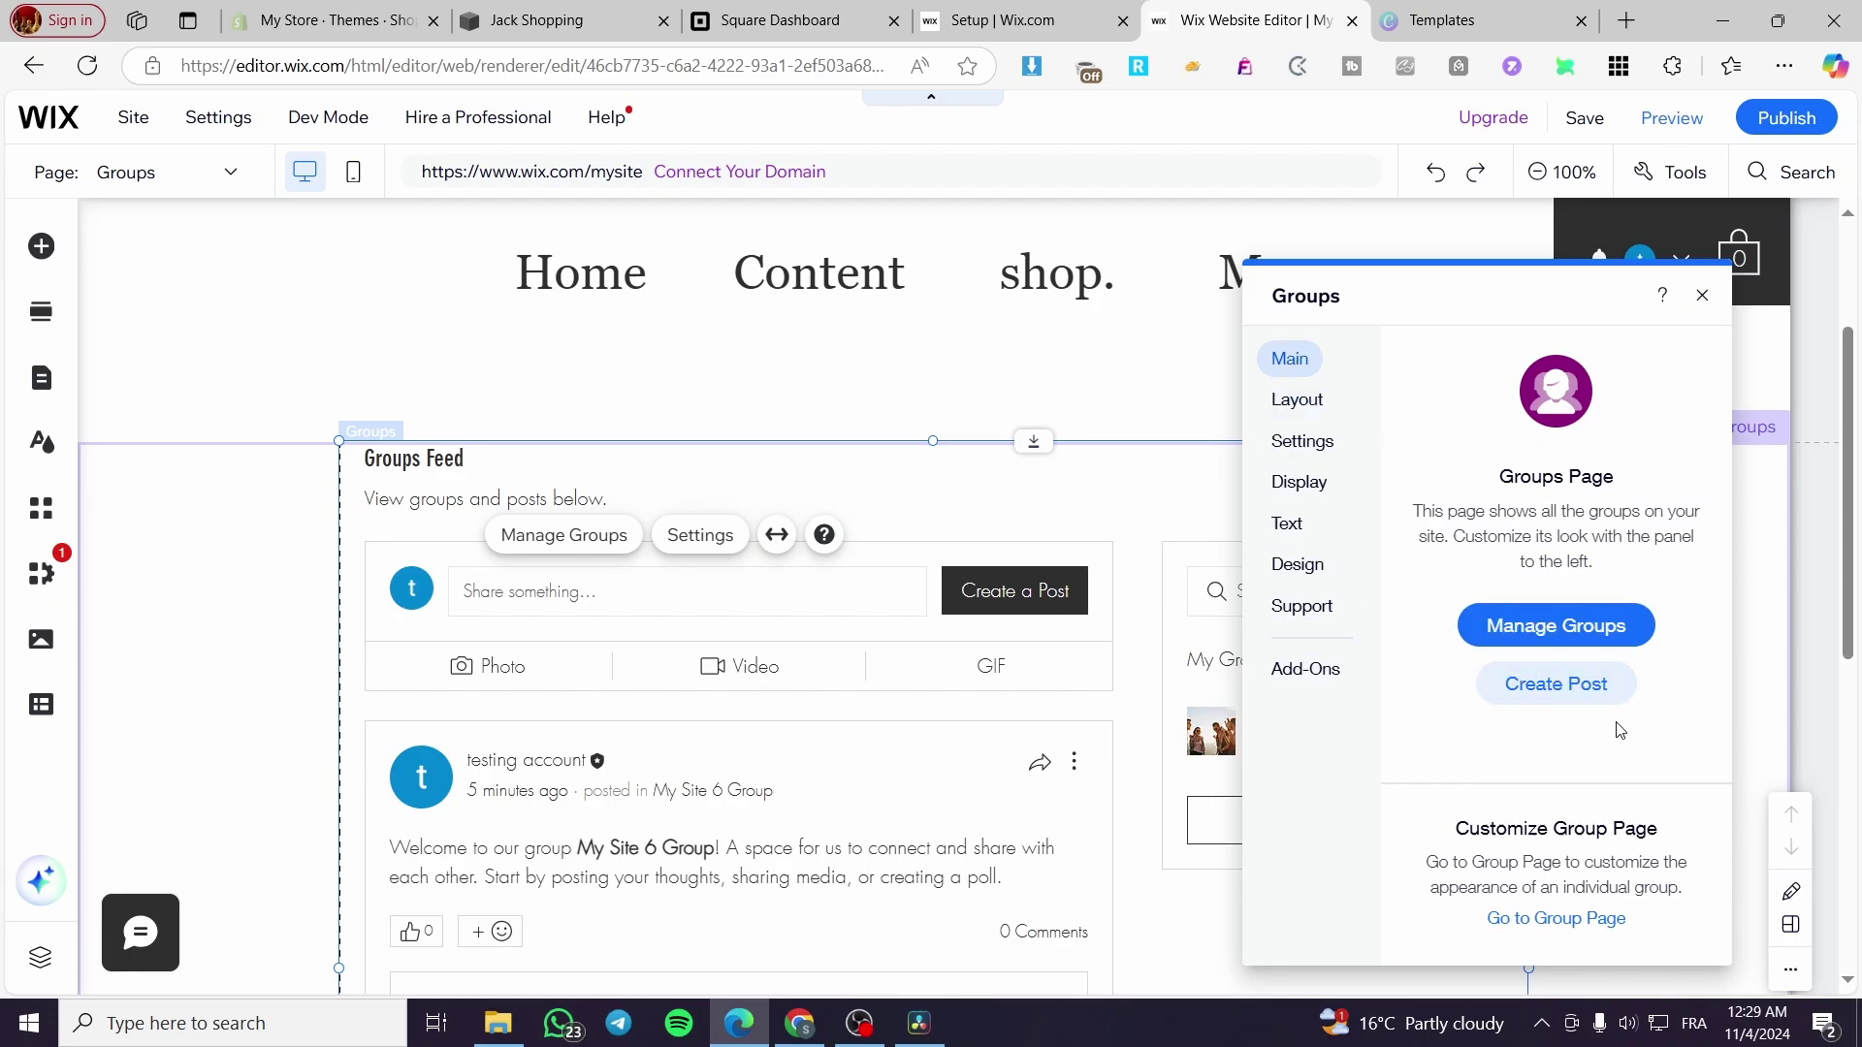
pyautogui.click(1294, 400)
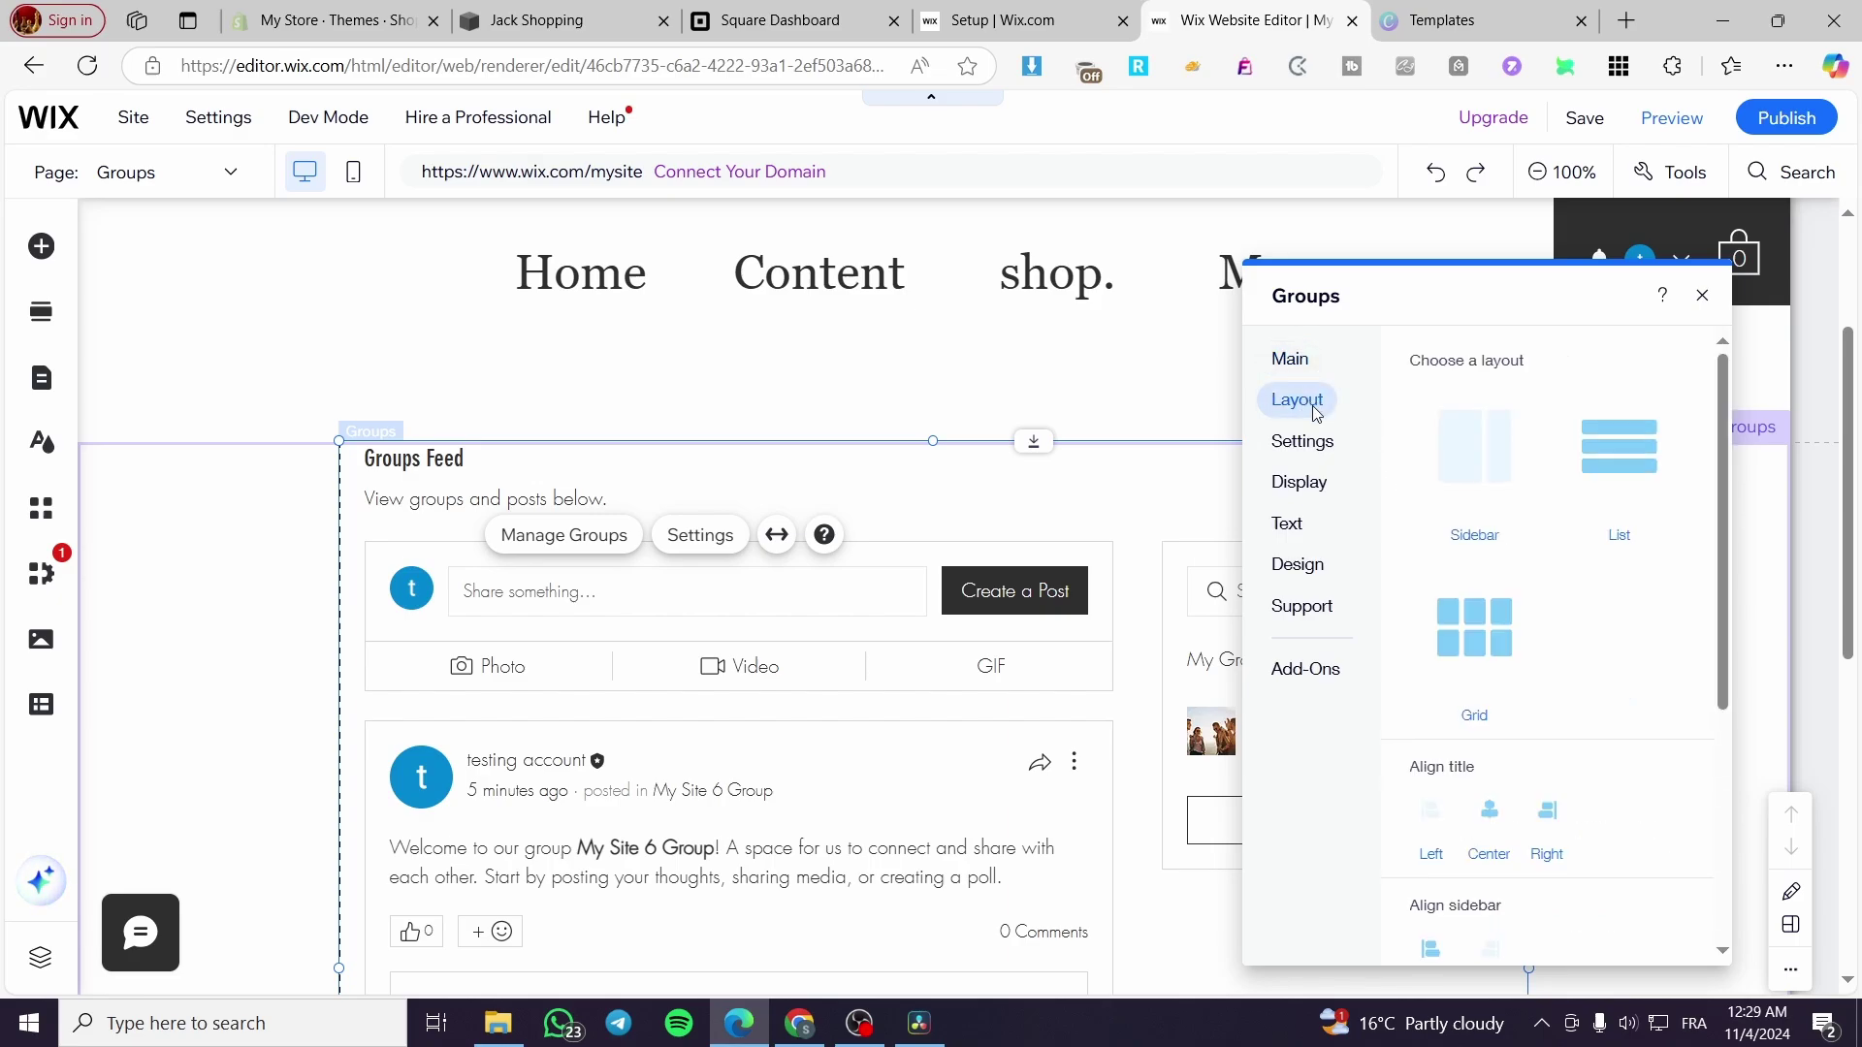
pyautogui.scroll(-3, 1548, 710)
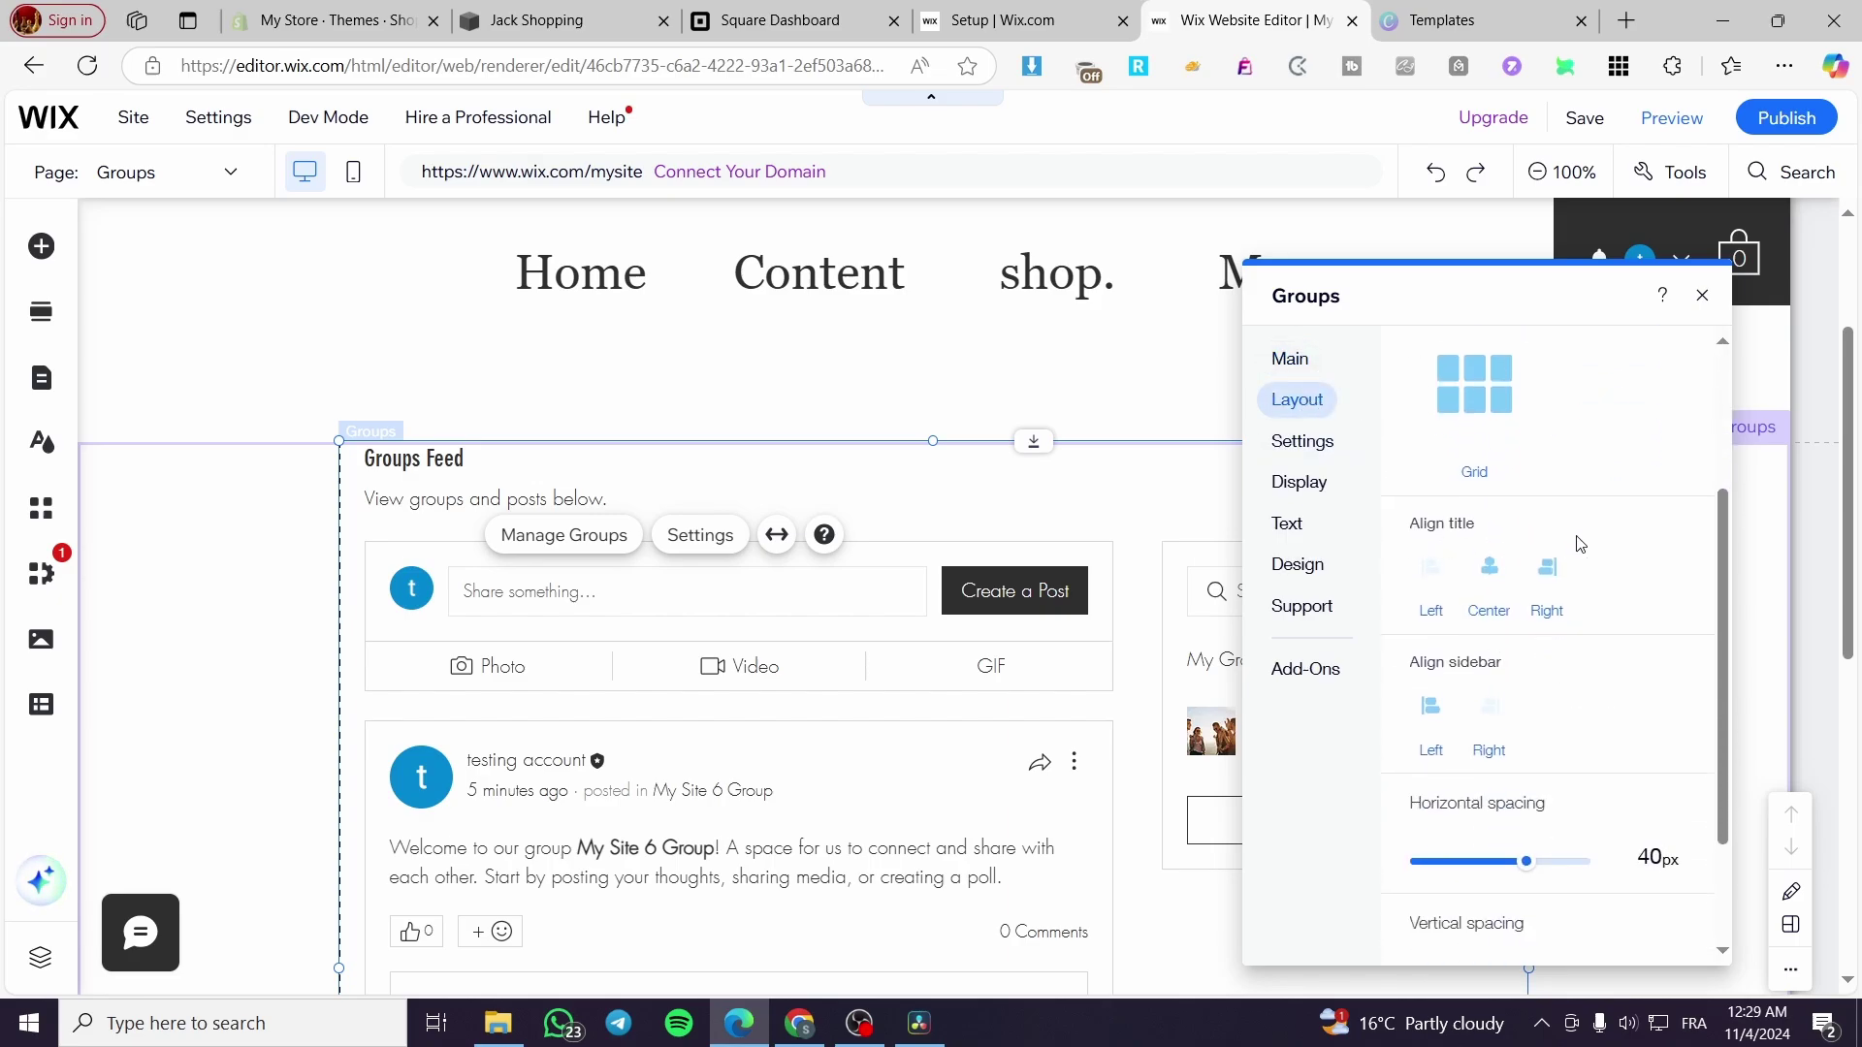
pyautogui.scroll(-2, 1578, 543)
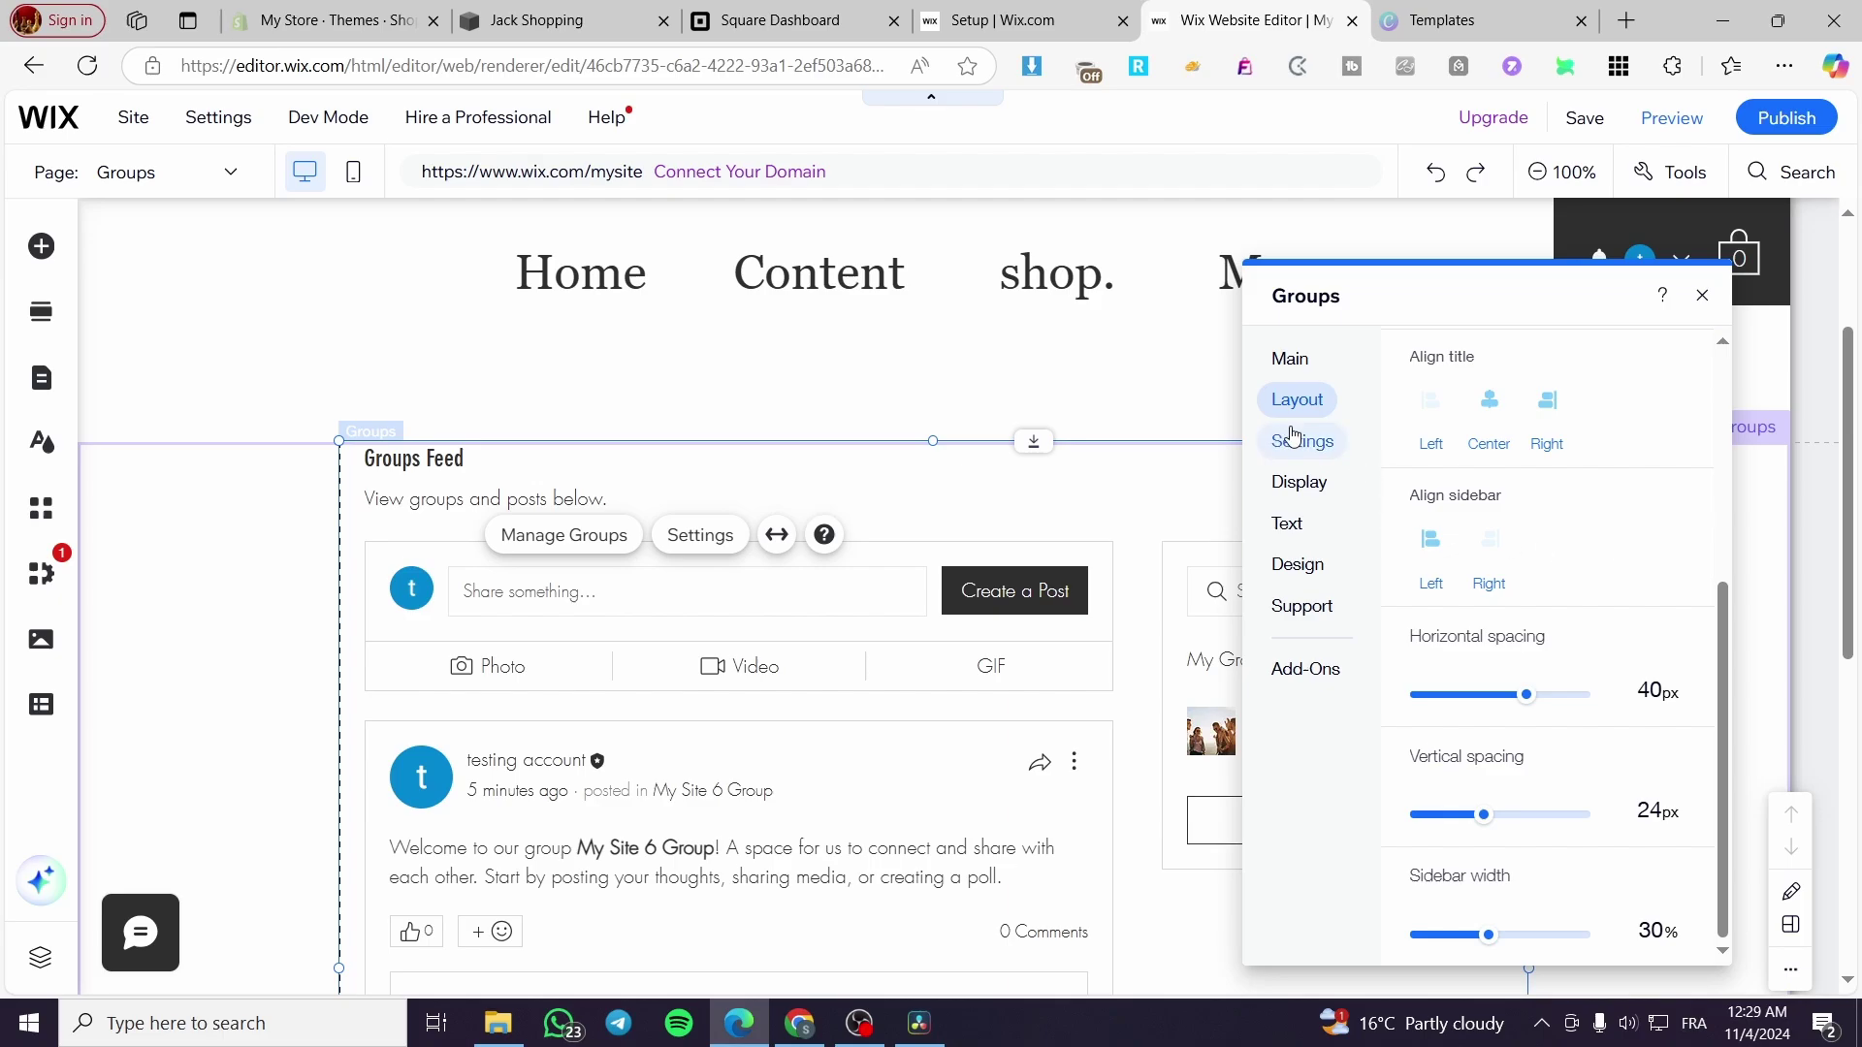
# - Go through the feed's Settings, Display, Text and Design sections, then the Add-Ons list
pyautogui.click(1323, 443)
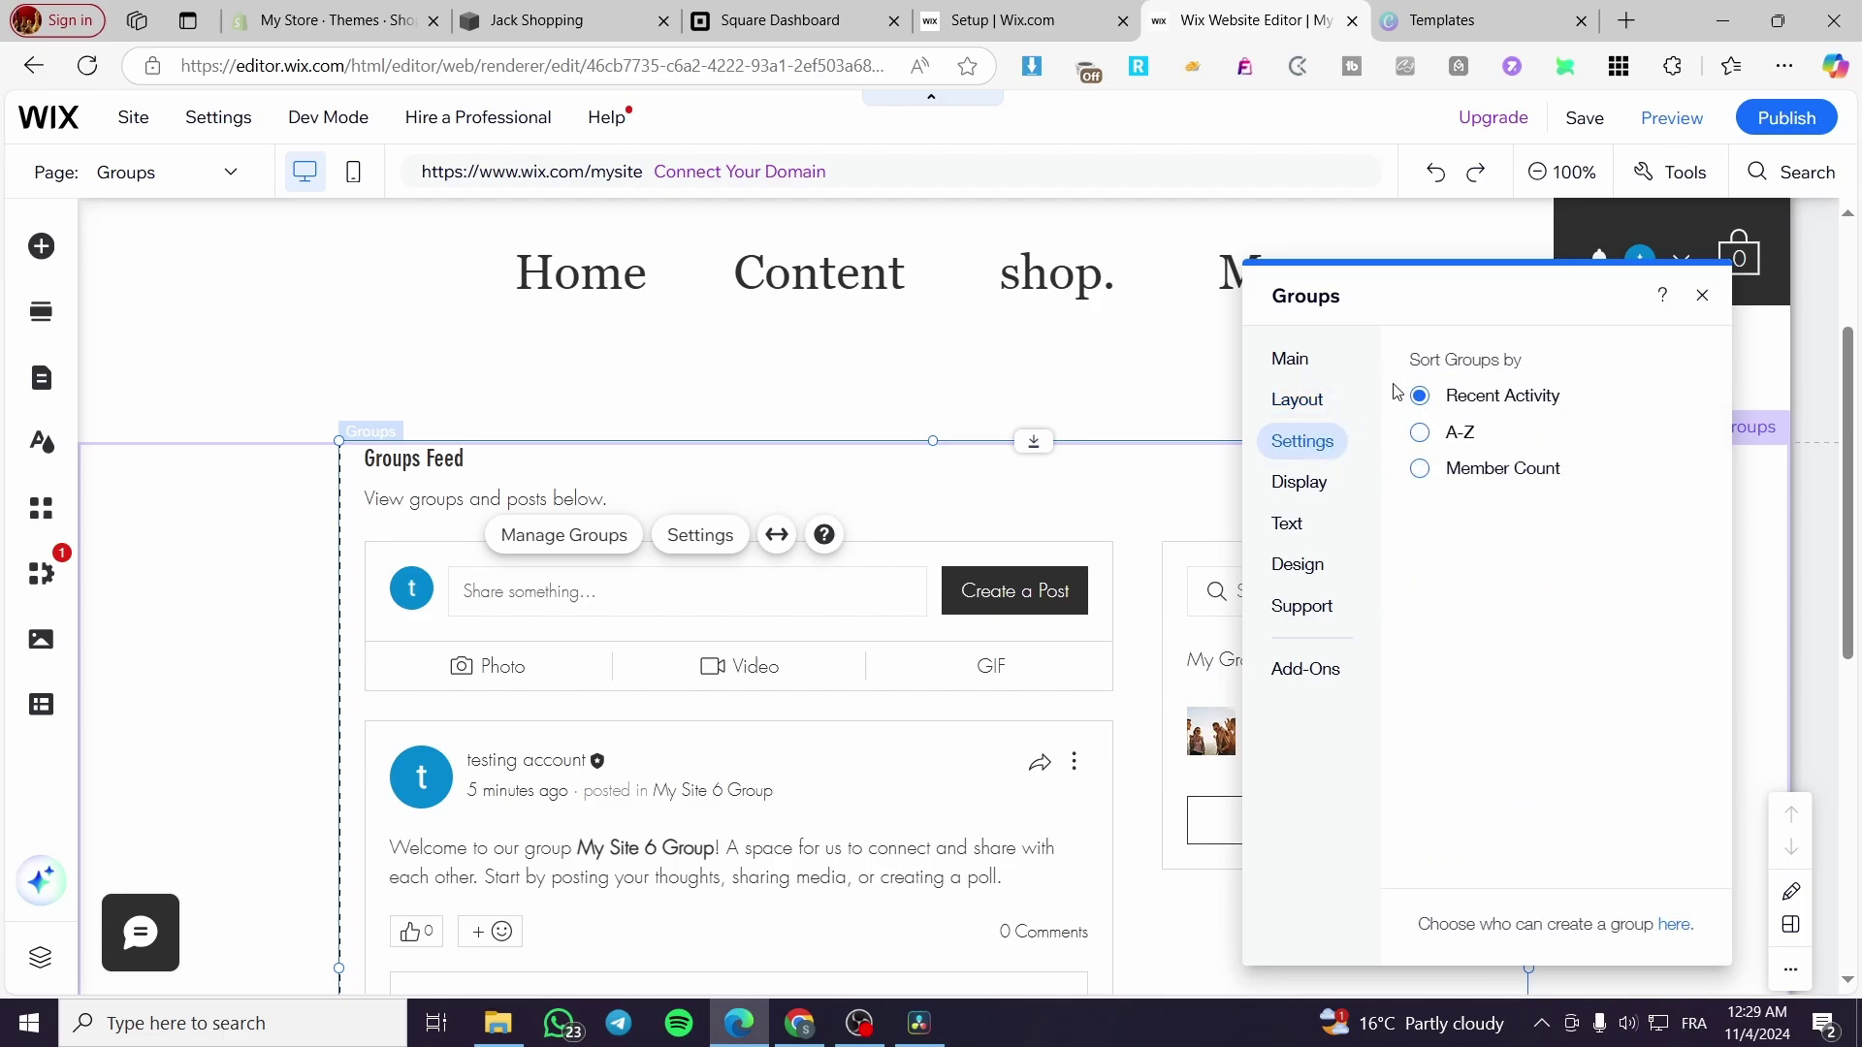
pyautogui.click(1282, 485)
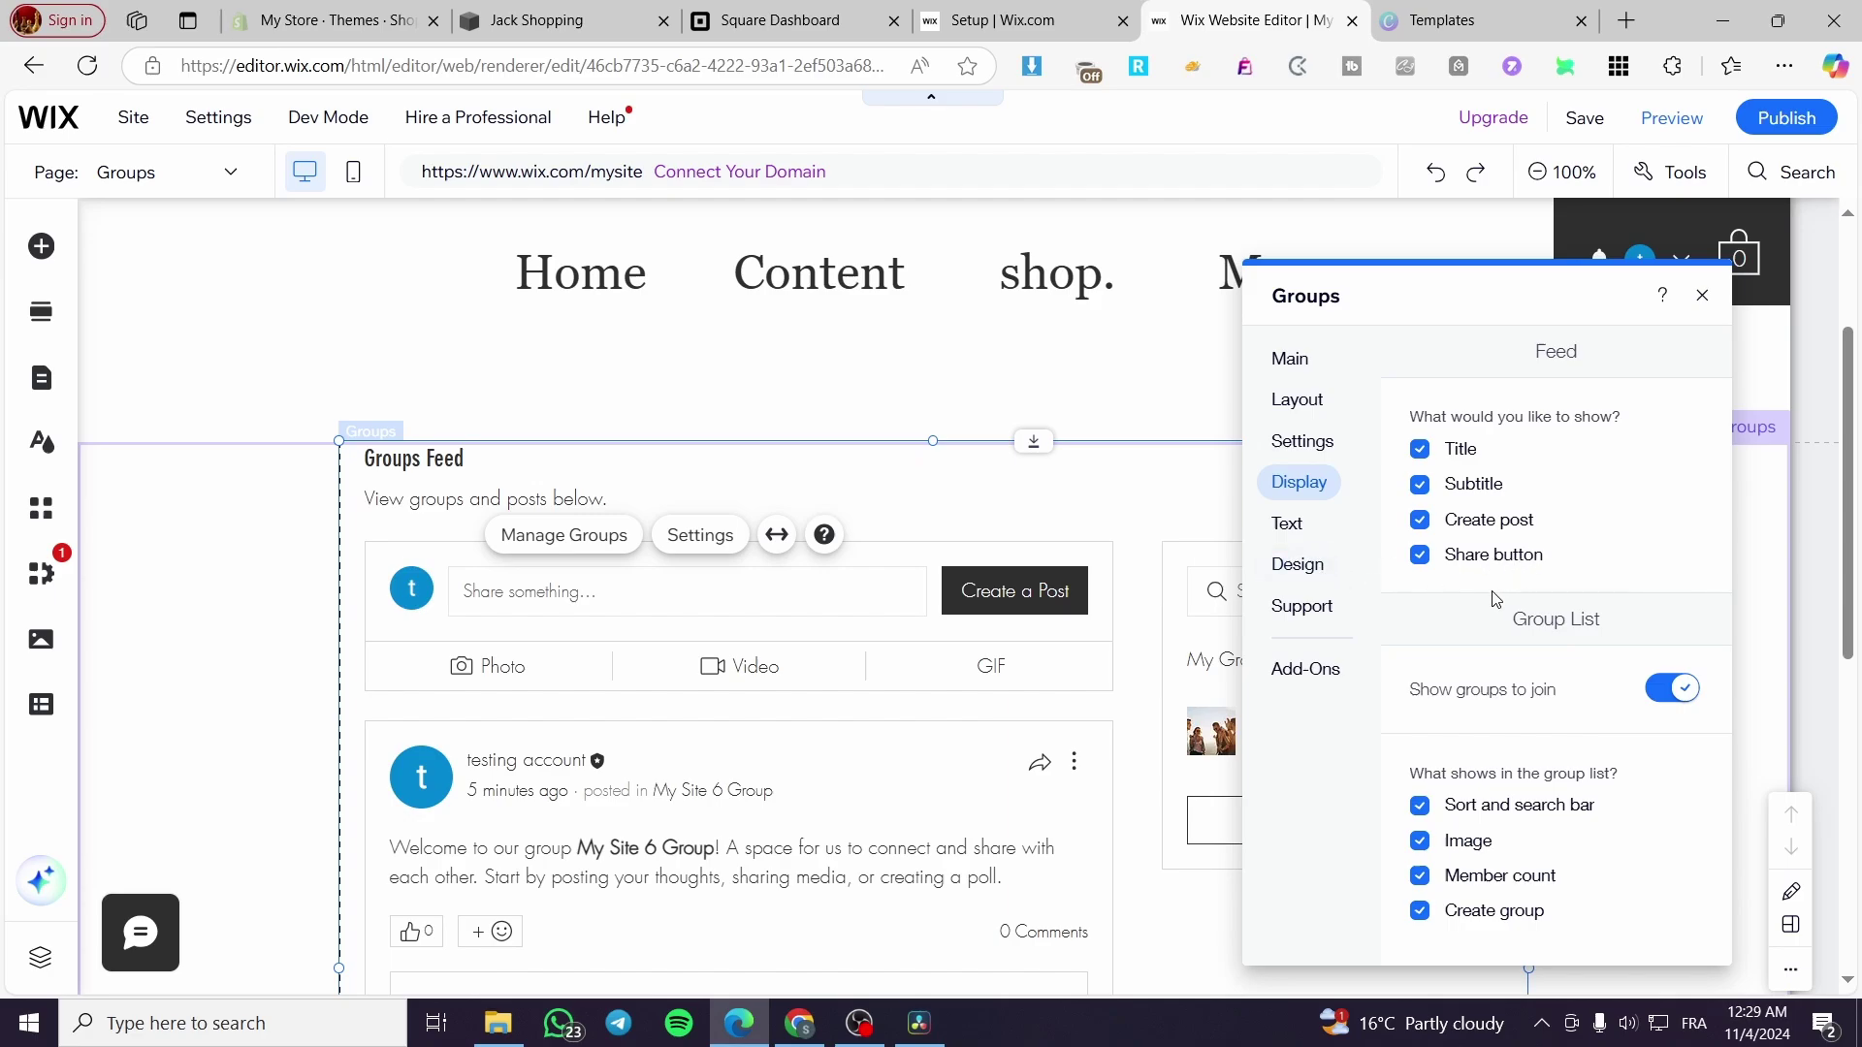
pyautogui.click(1296, 527)
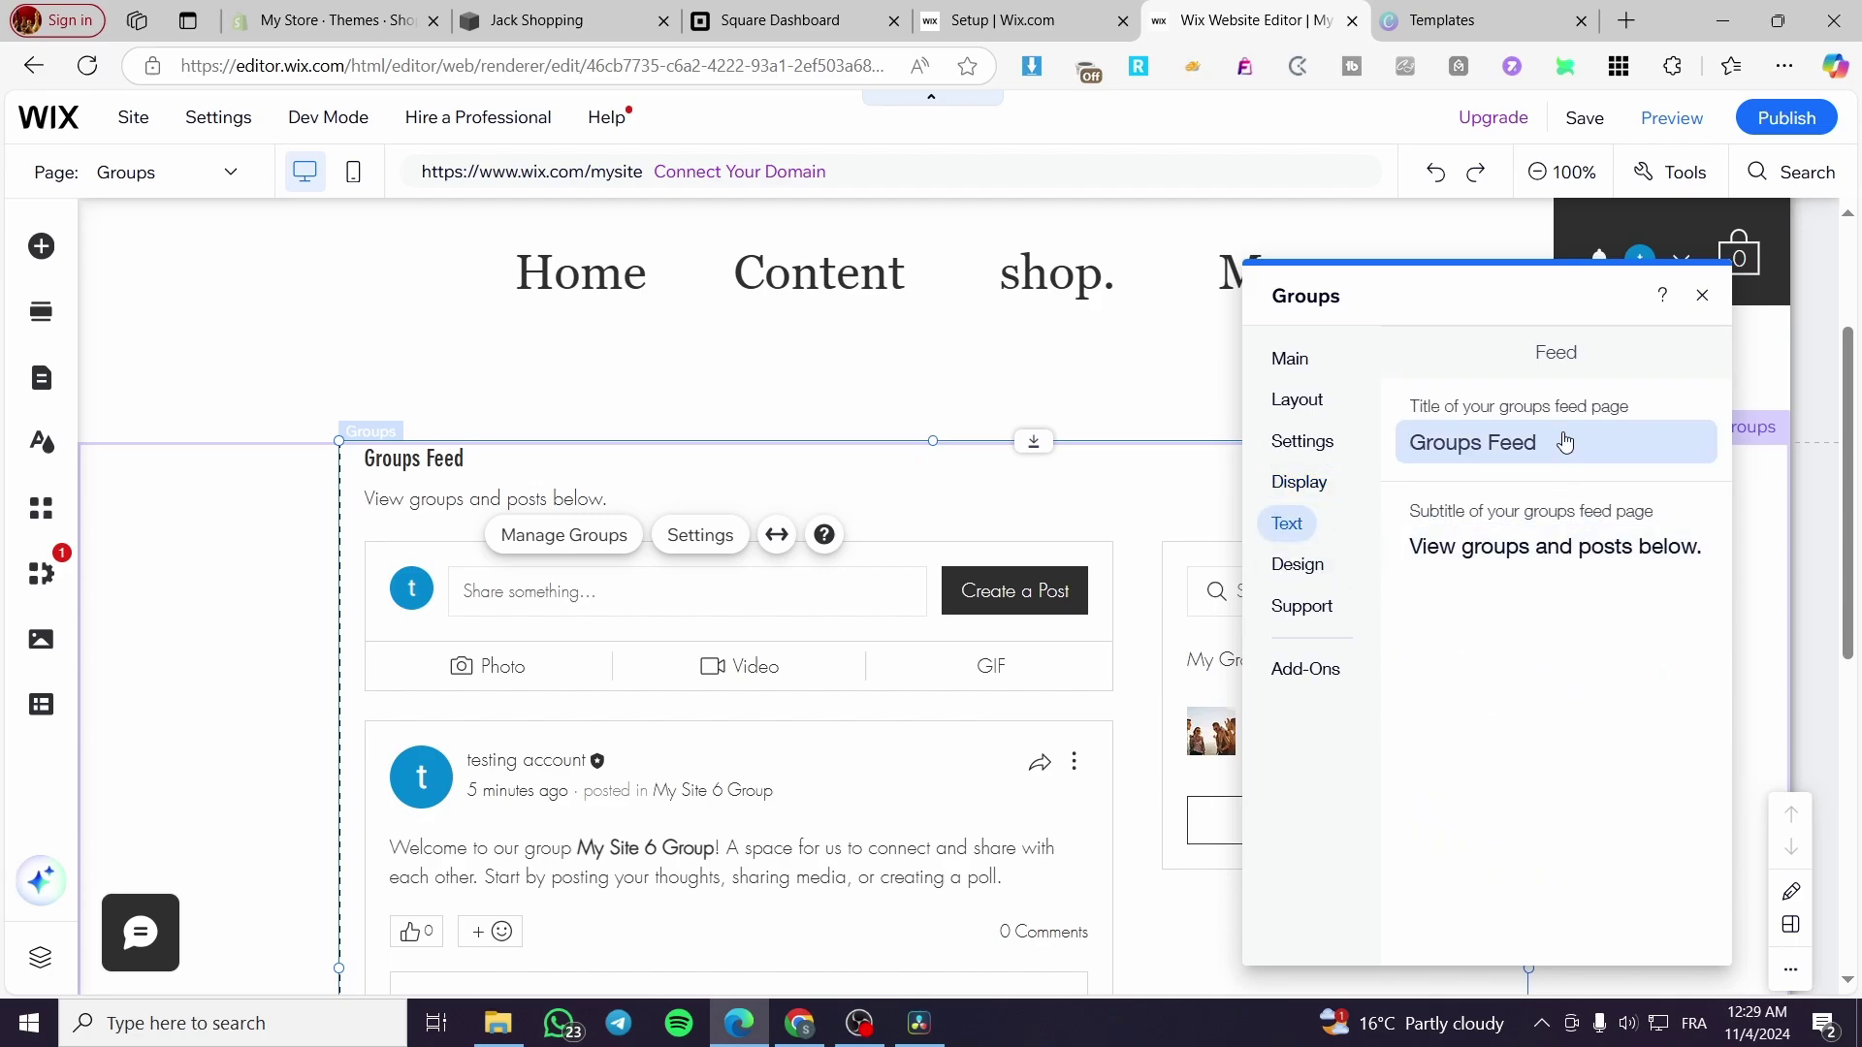
pyautogui.click(1298, 565)
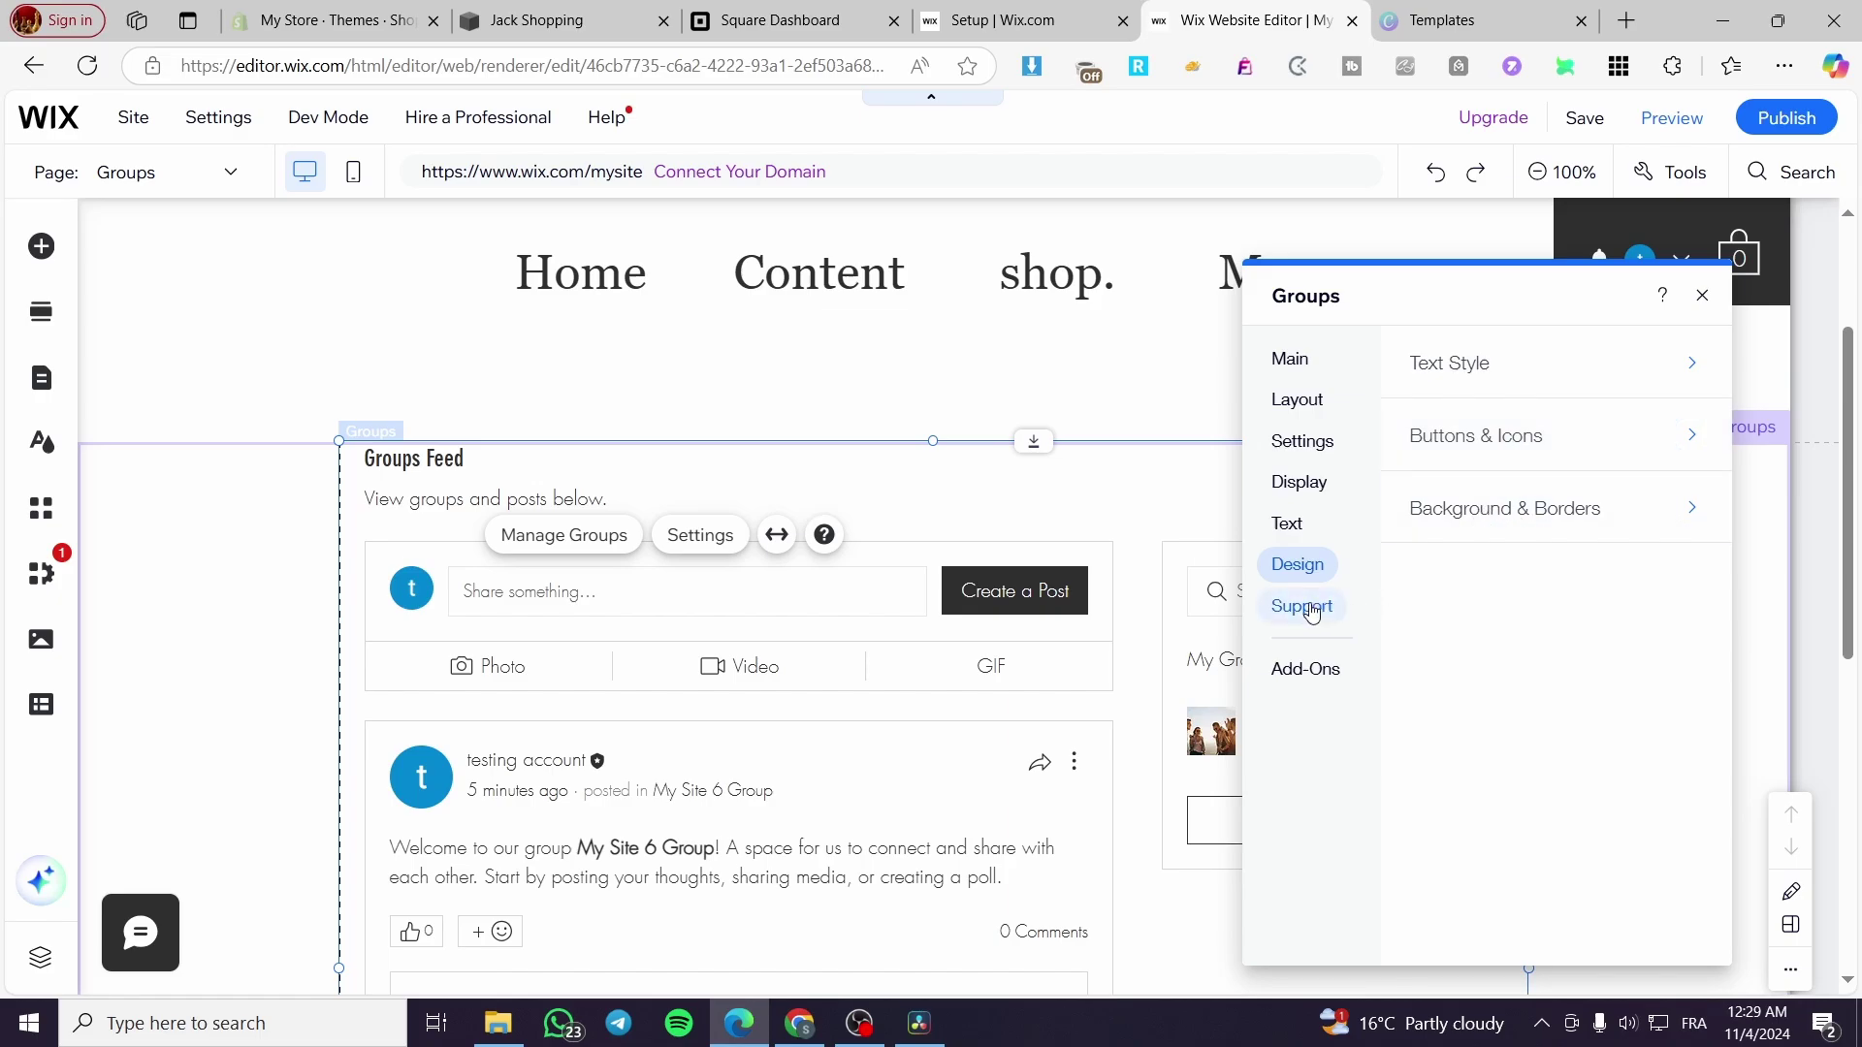
pyautogui.click(1309, 667)
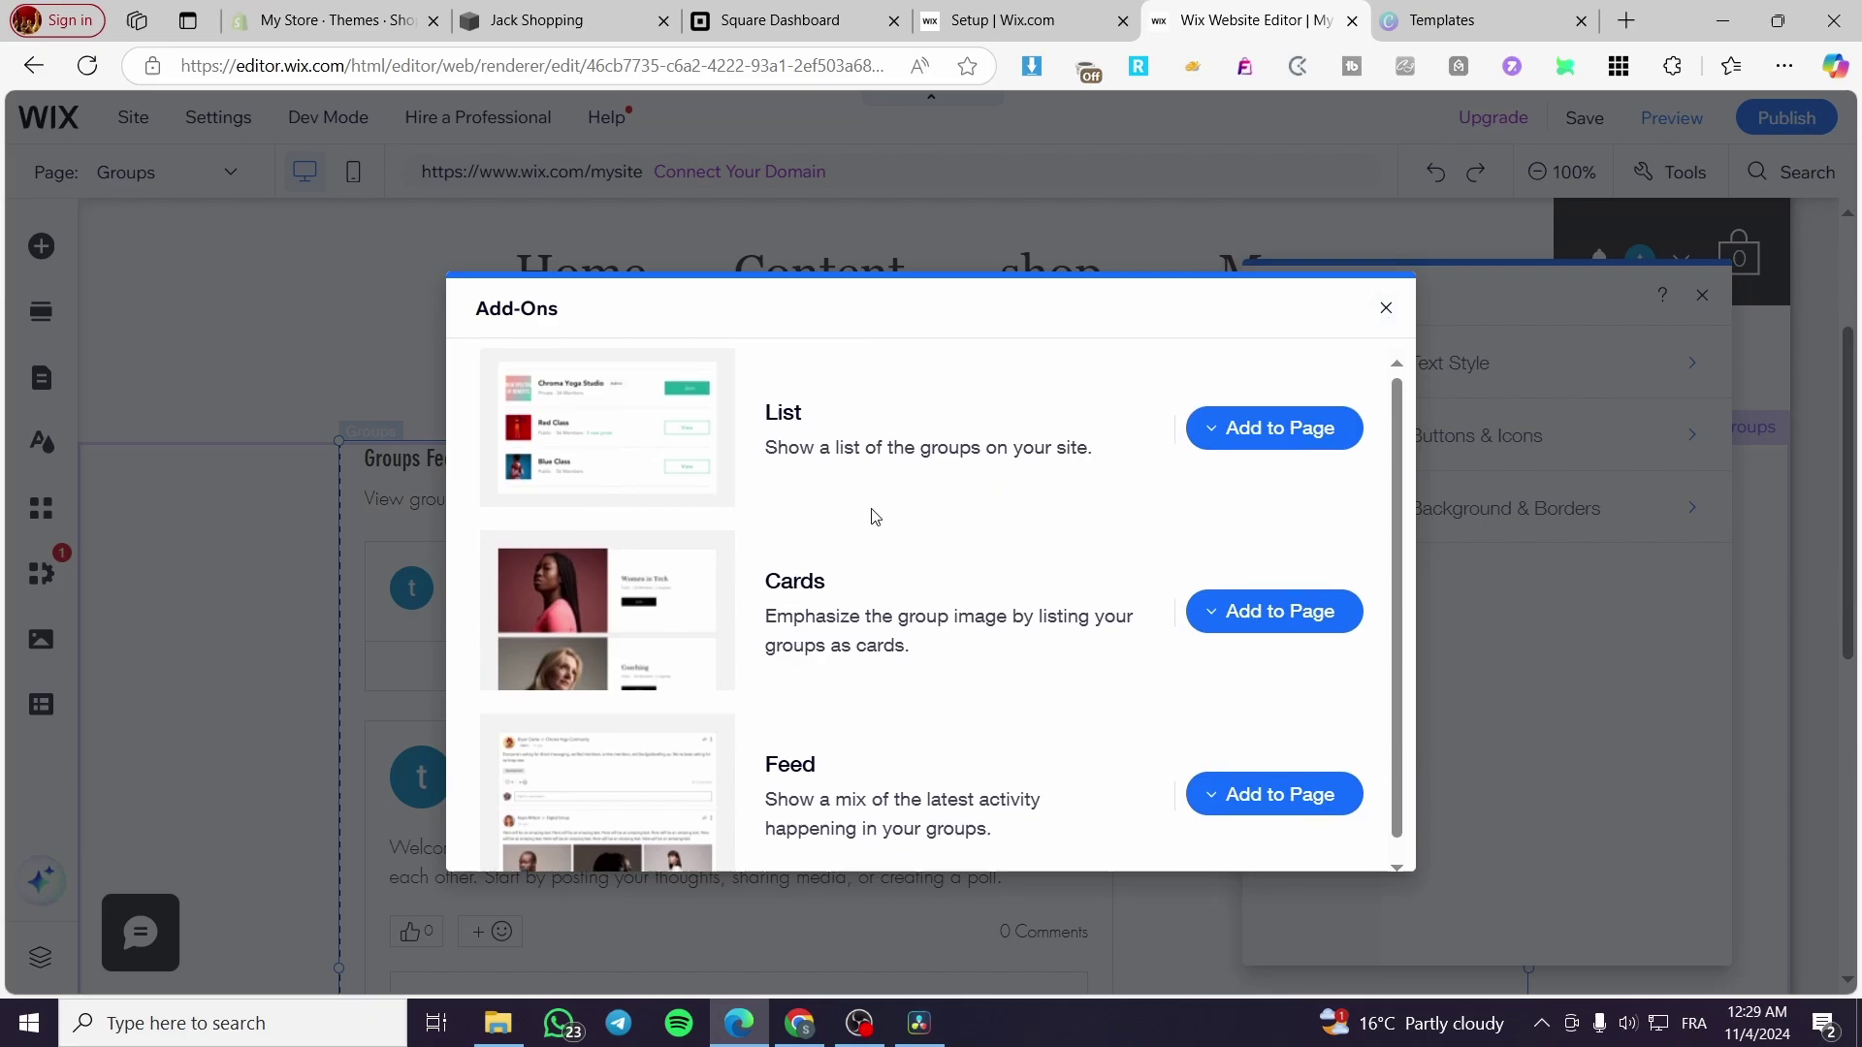
# - Close the Add-Ons window and Groups settings without adding a widget, then scroll the Groups page
pyautogui.scroll(-1, 921, 562)
pyautogui.scroll(1, 1067, 640)
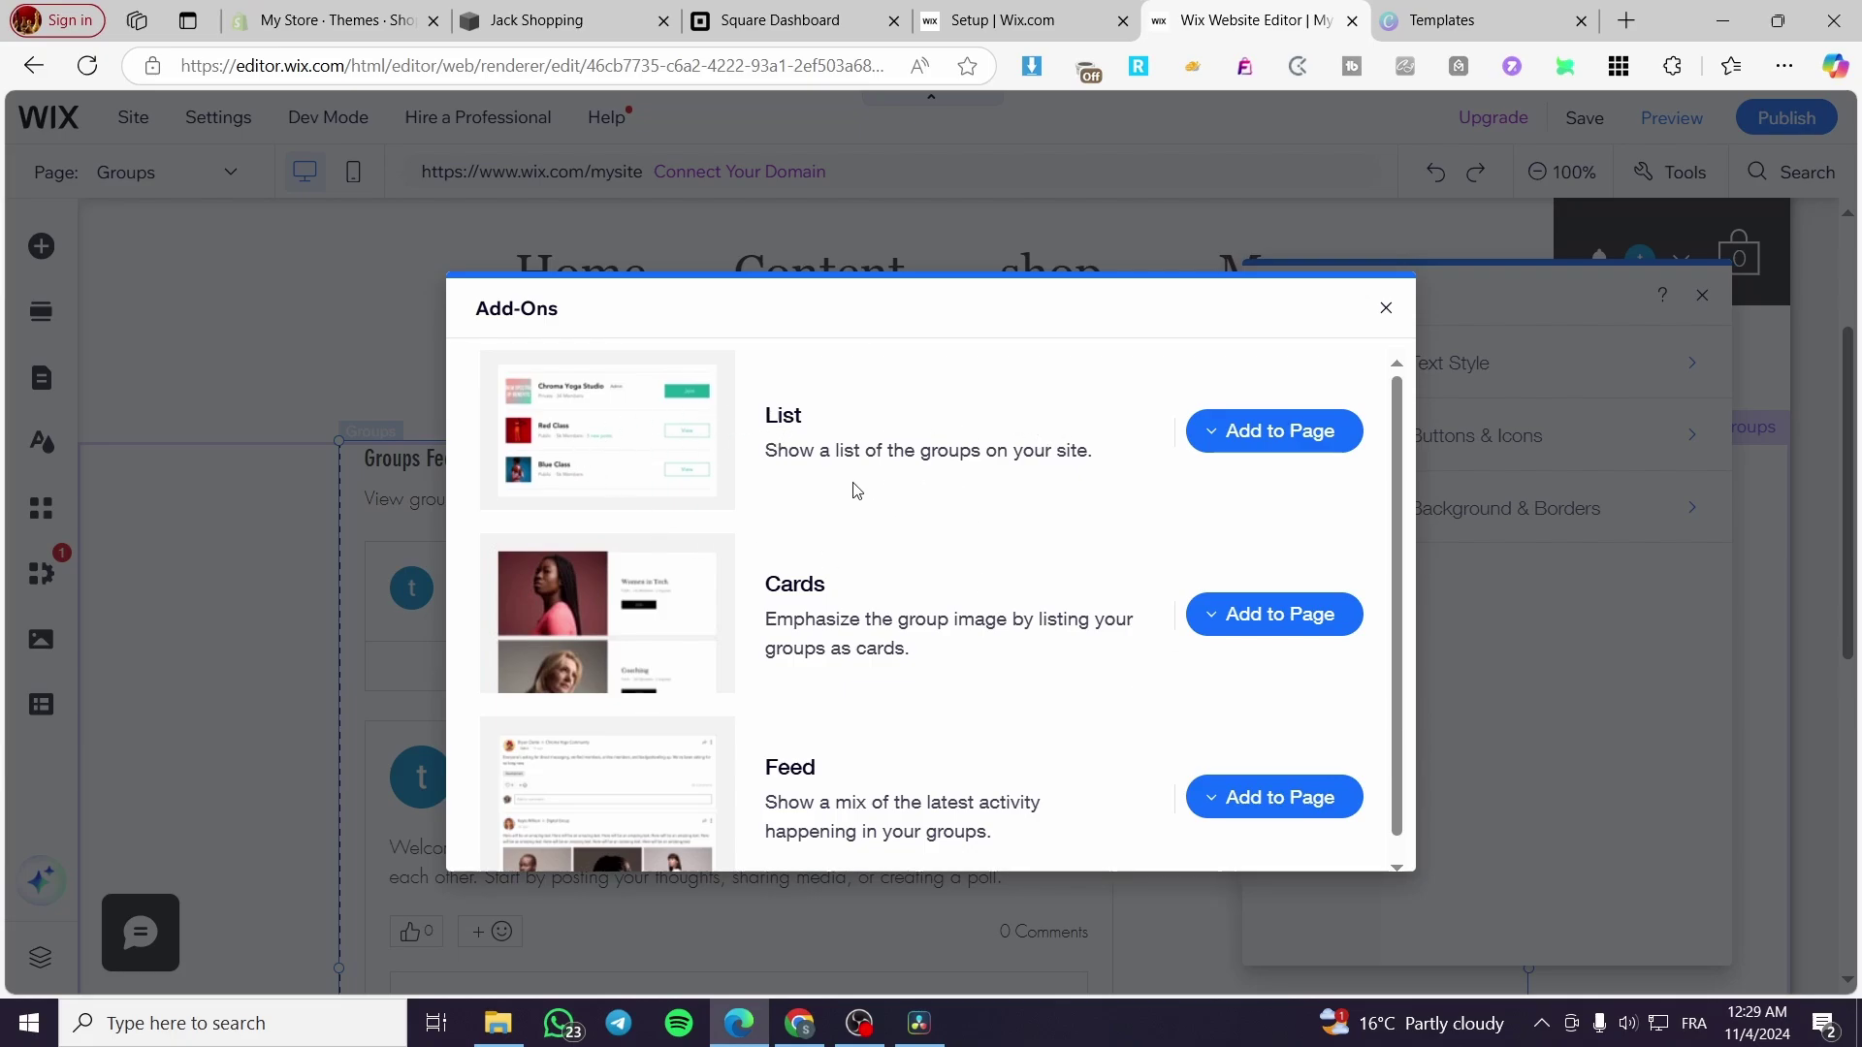
pyautogui.scroll(-1, 968, 611)
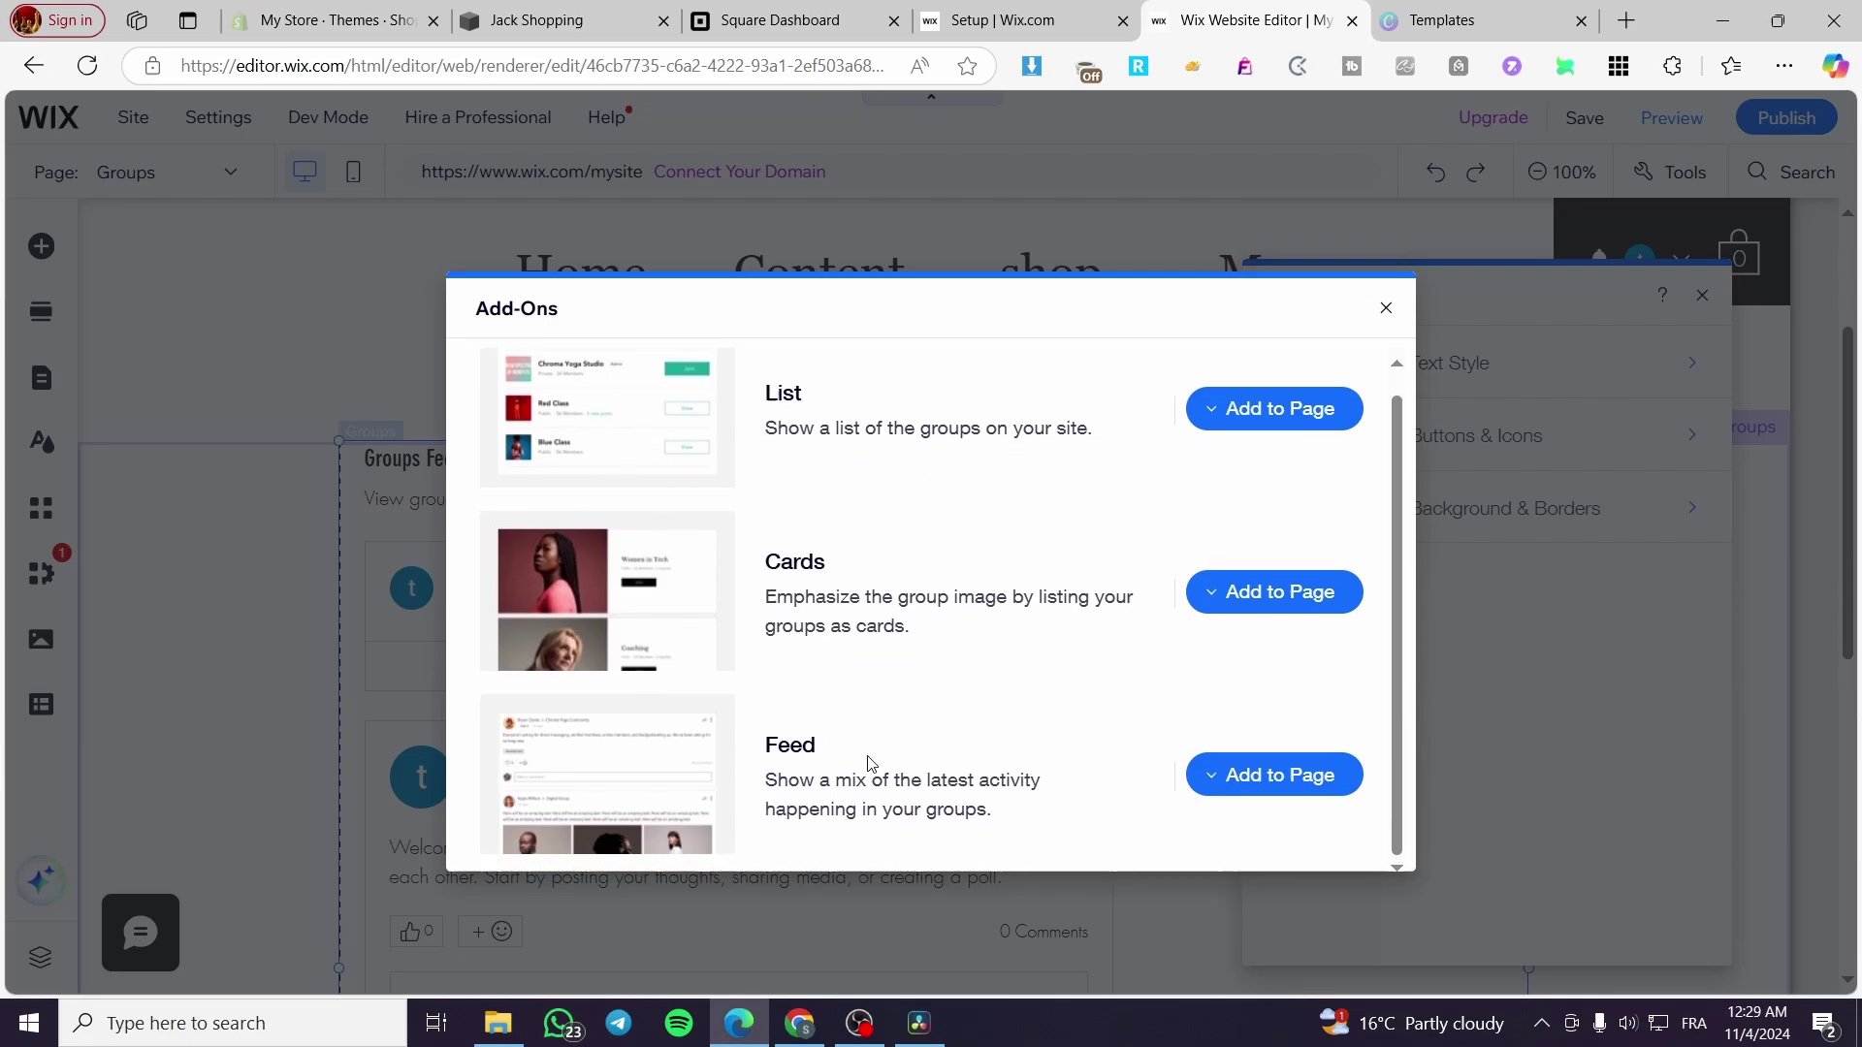
pyautogui.click(1386, 308)
pyautogui.click(858, 904)
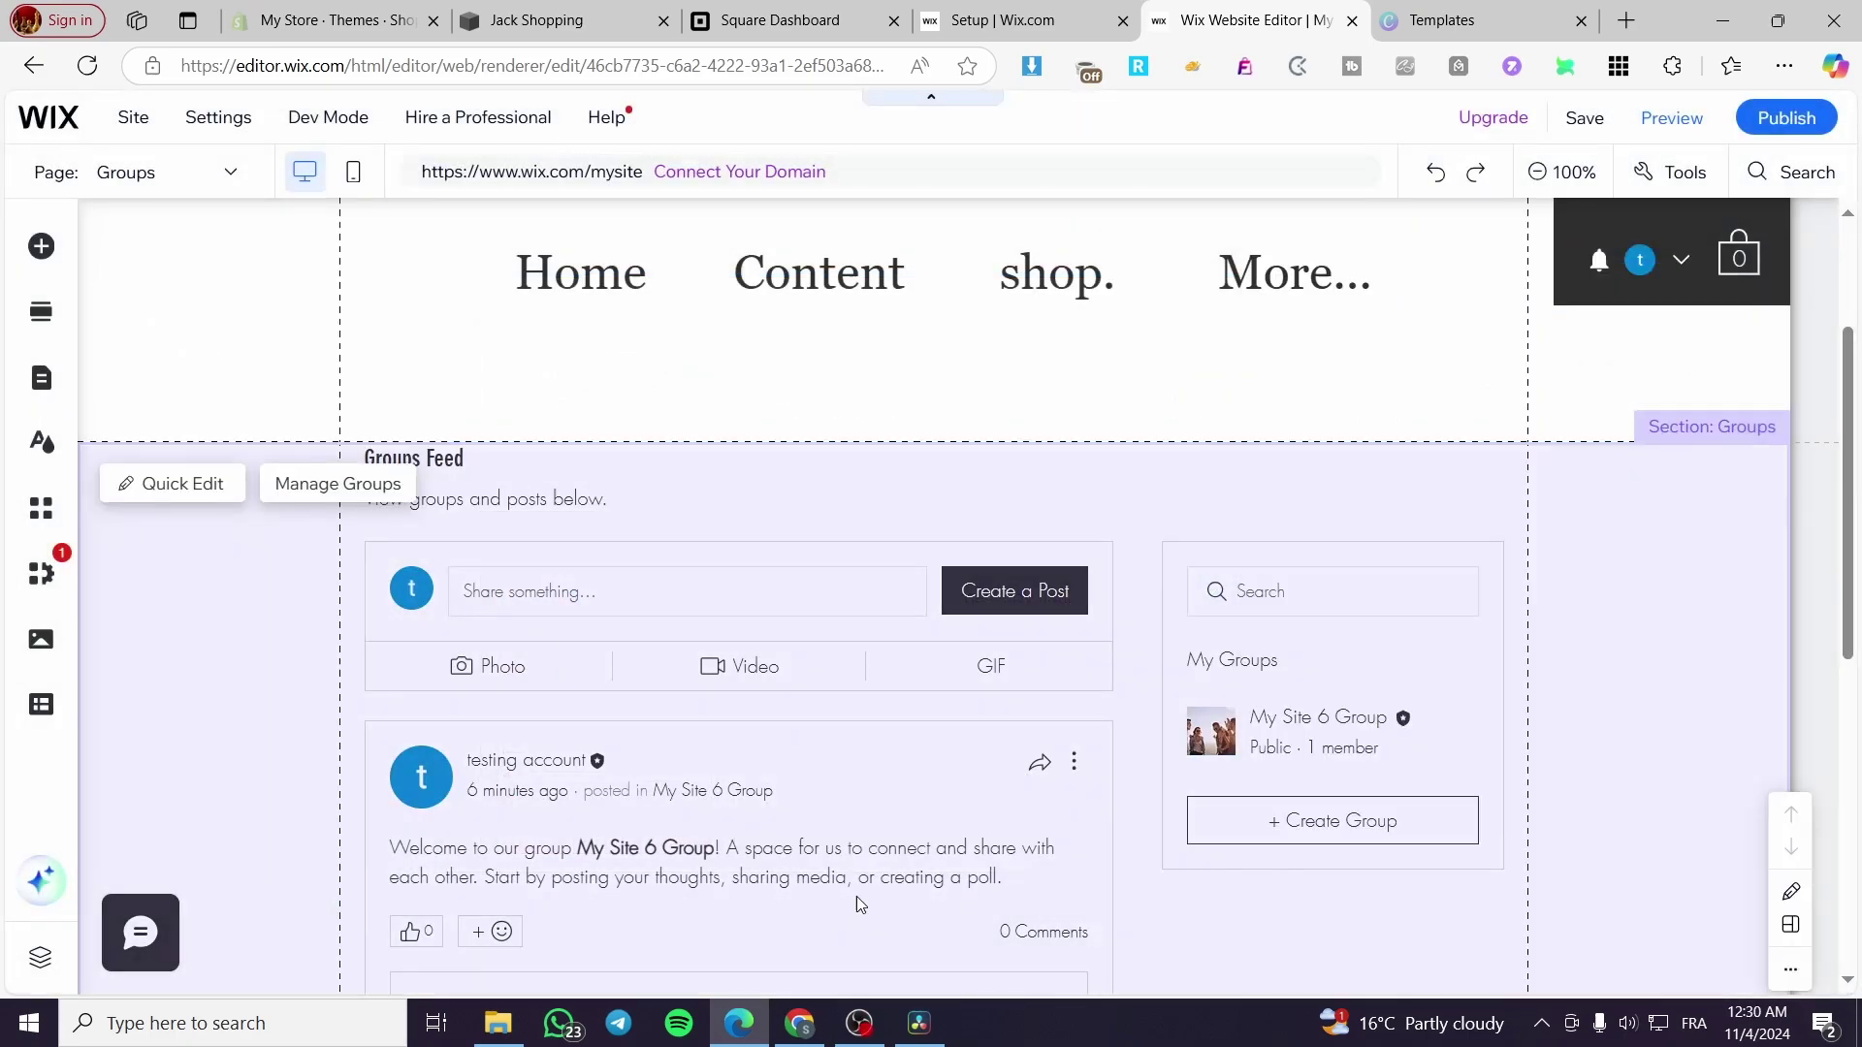
pyautogui.scroll(-5, 1115, 621)
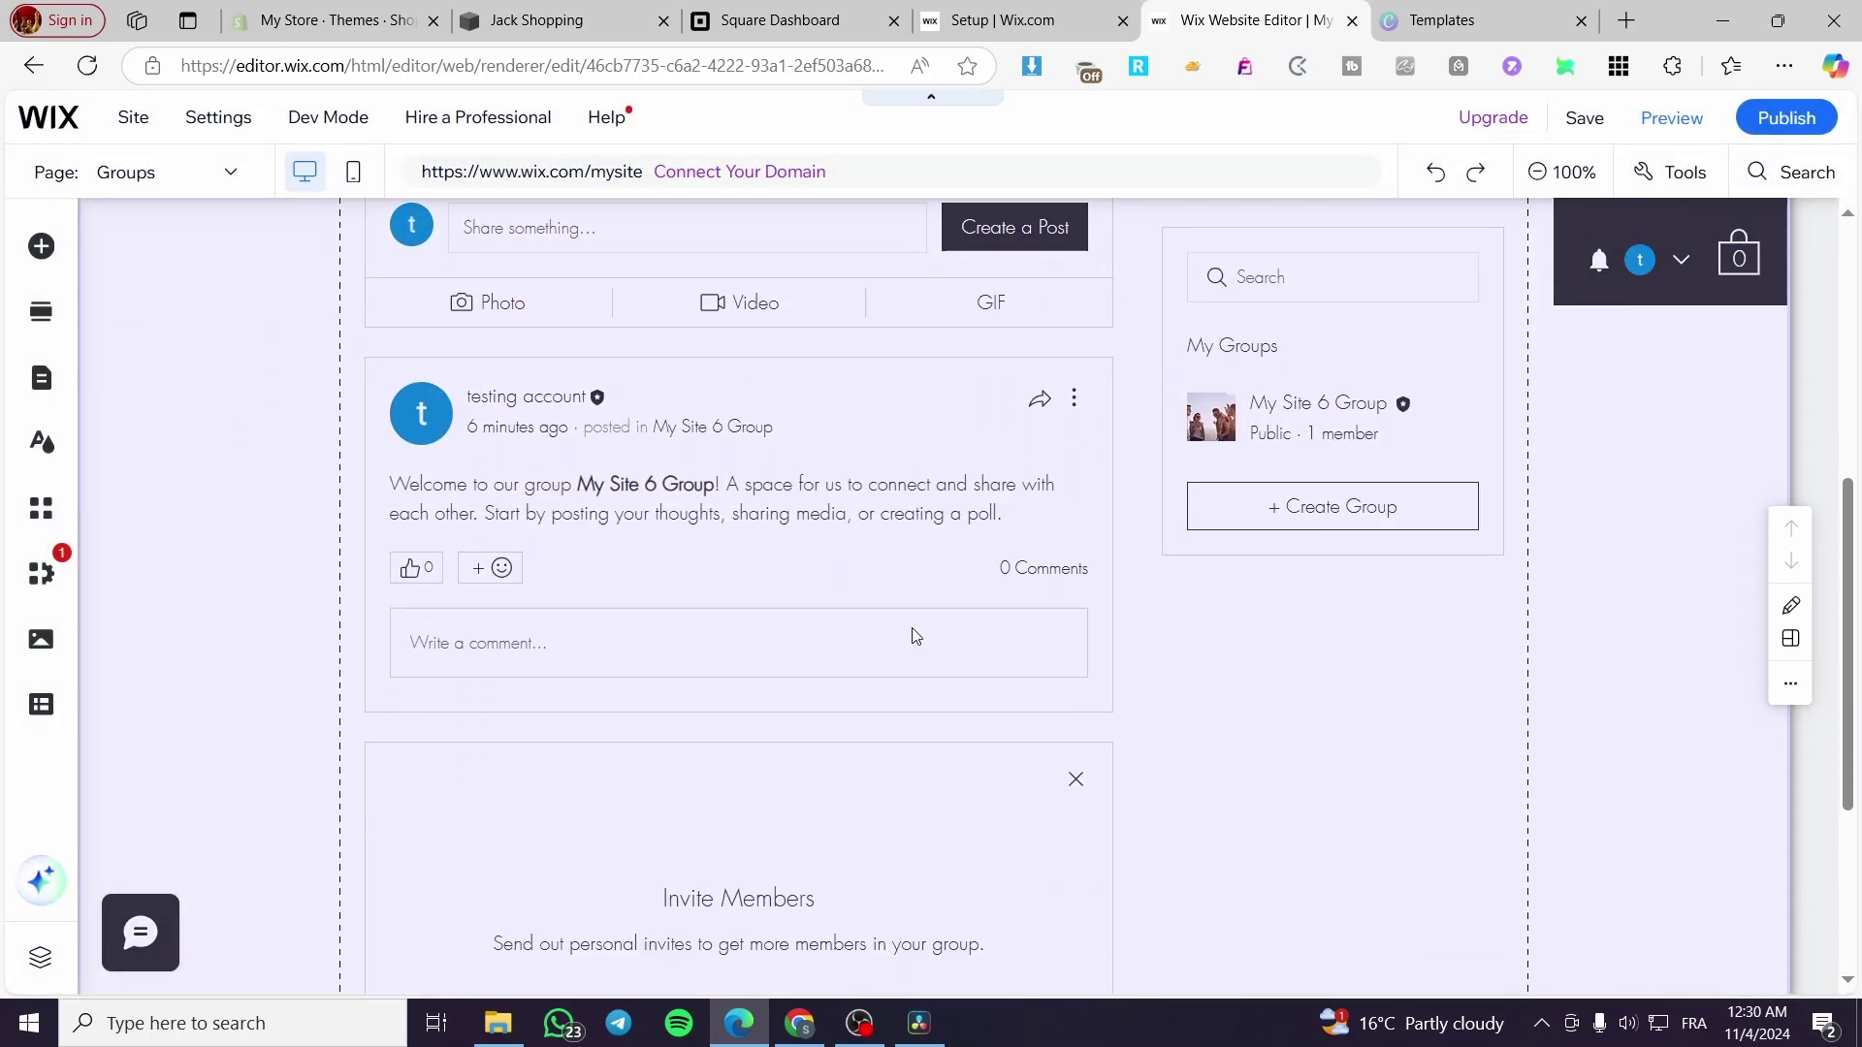
pyautogui.scroll(10, 241, 667)
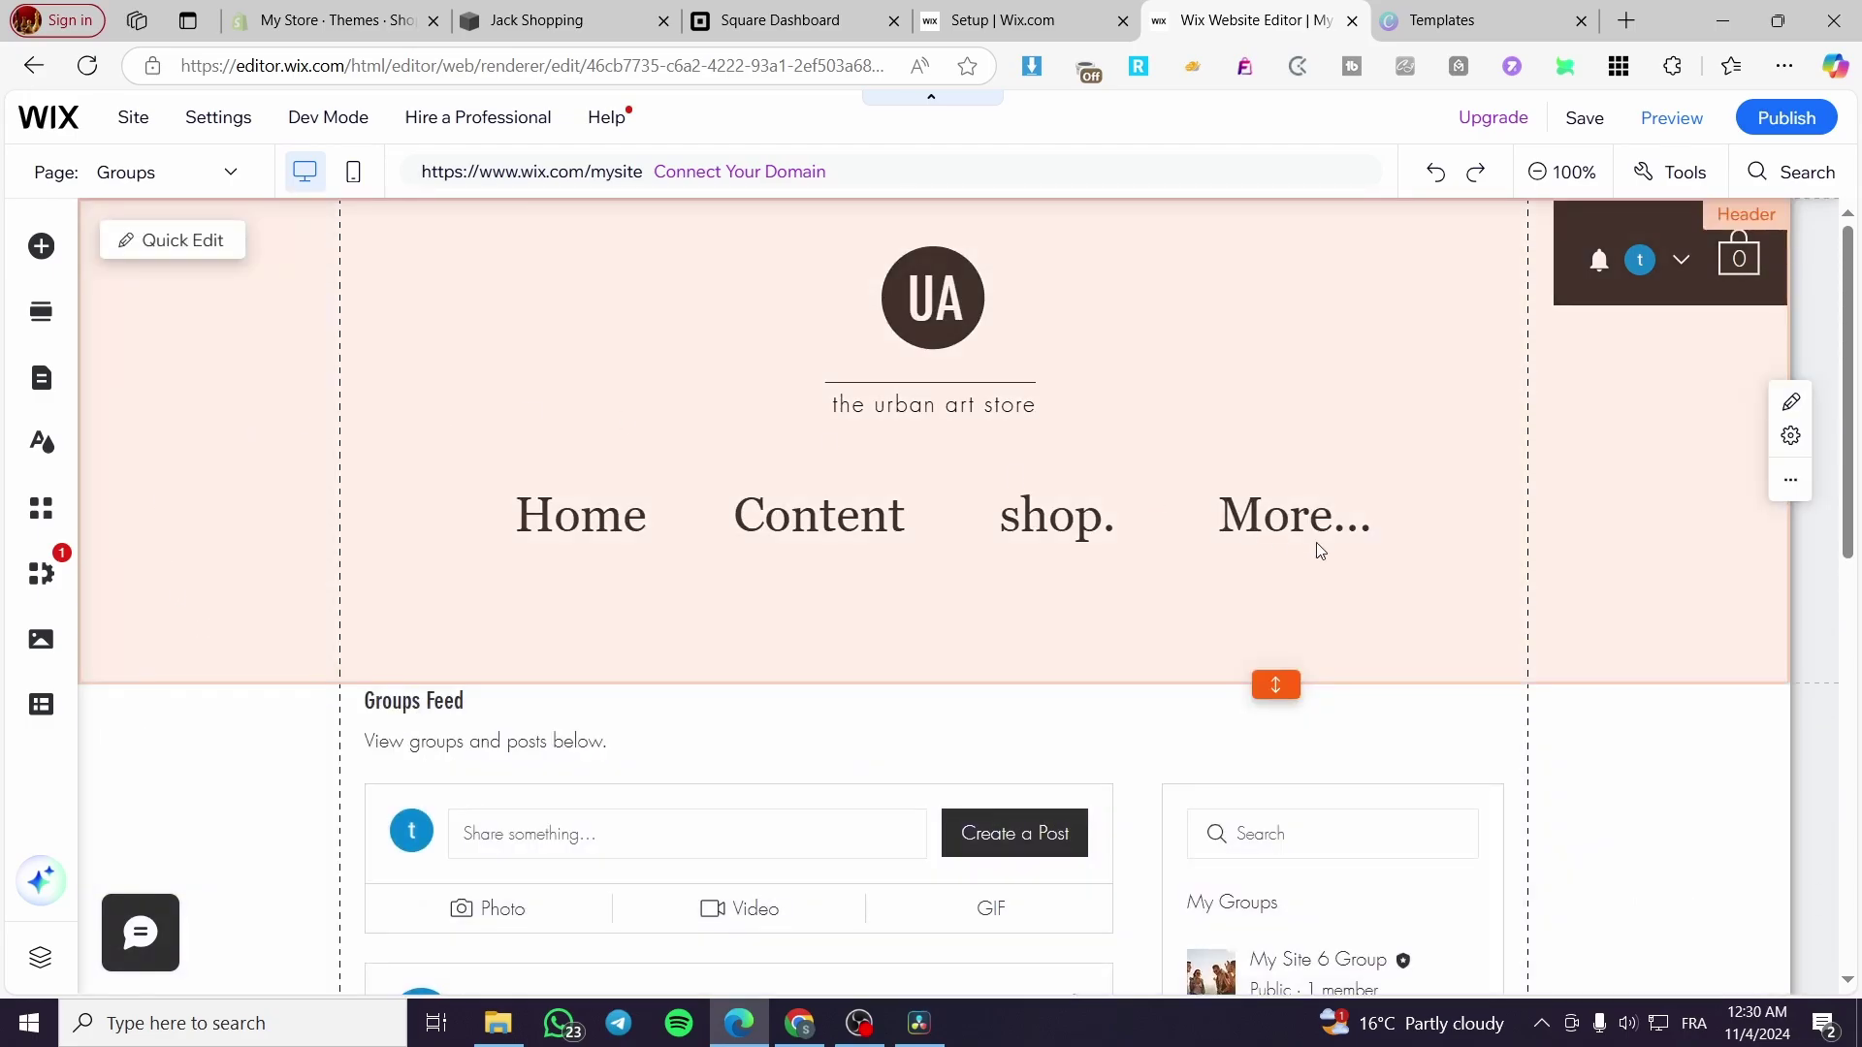
pyautogui.scroll(-3, 1590, 779)
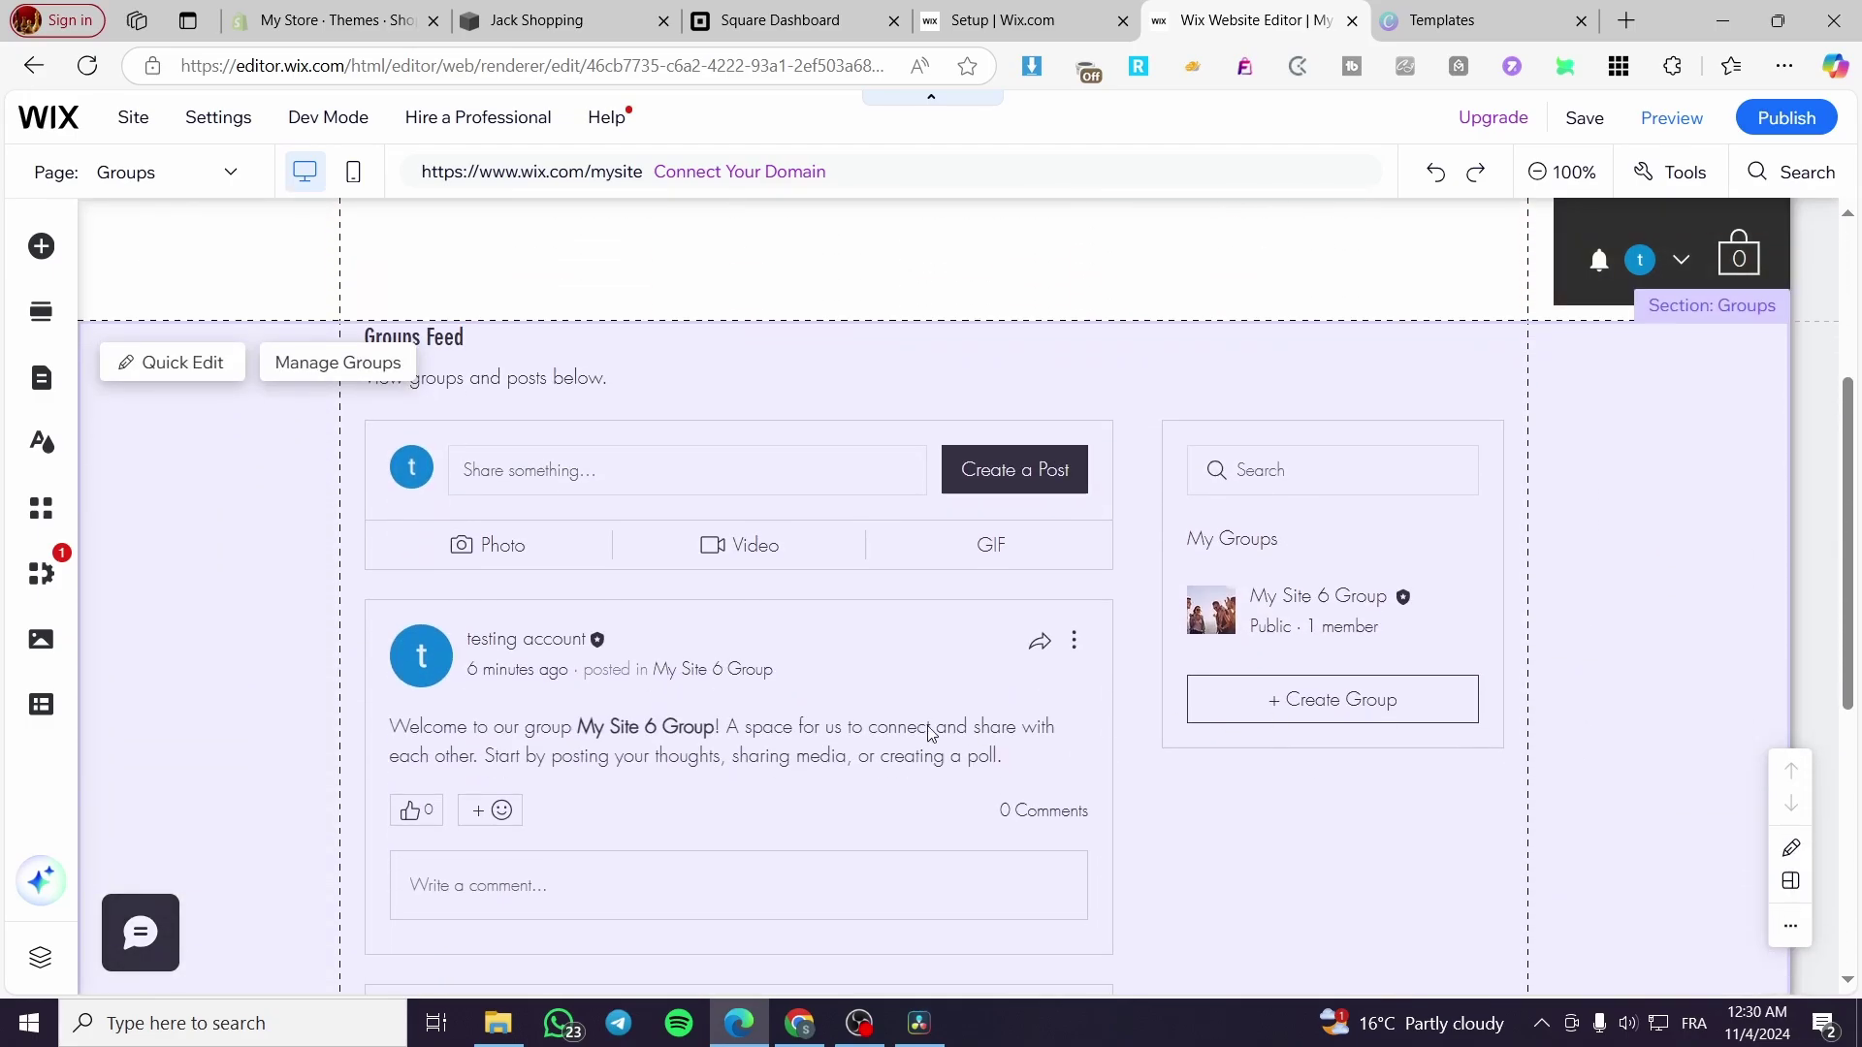